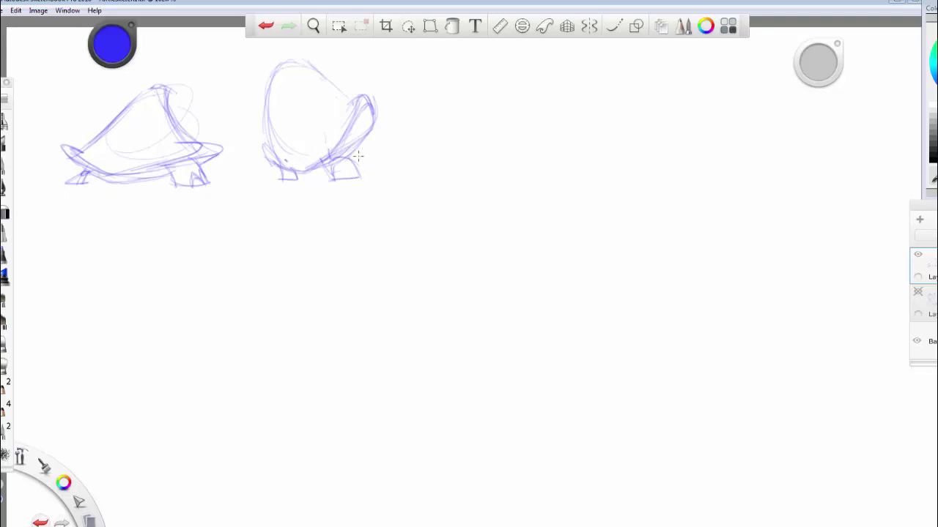
# Reinforce the contour of the second turtle's shell along its top slope and lower edge
pyautogui.moveTo(318, 68)
pyautogui.mouseDown()
pyautogui.moveTo(352, 101)
pyautogui.moveTo(306, 59)
pyautogui.mouseUp()
pyautogui.moveTo(270, 149)
pyautogui.mouseDown()
pyautogui.moveTo(274, 68)
pyautogui.moveTo(304, 63)
pyautogui.moveTo(341, 108)
pyautogui.mouseUp()
# Rough in a third turtle beside the second, with a sloping shell back and an upturned, curved lower rim
pyautogui.press('space')
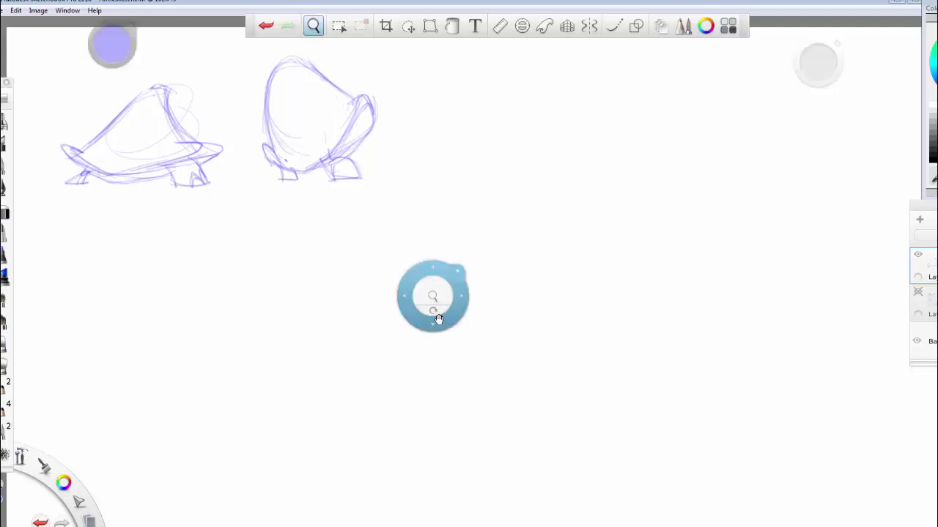
pyautogui.moveTo(432, 297)
pyautogui.mouseDown()
pyautogui.moveTo(369, 352)
pyautogui.moveTo(381, 337)
pyautogui.mouseUp()
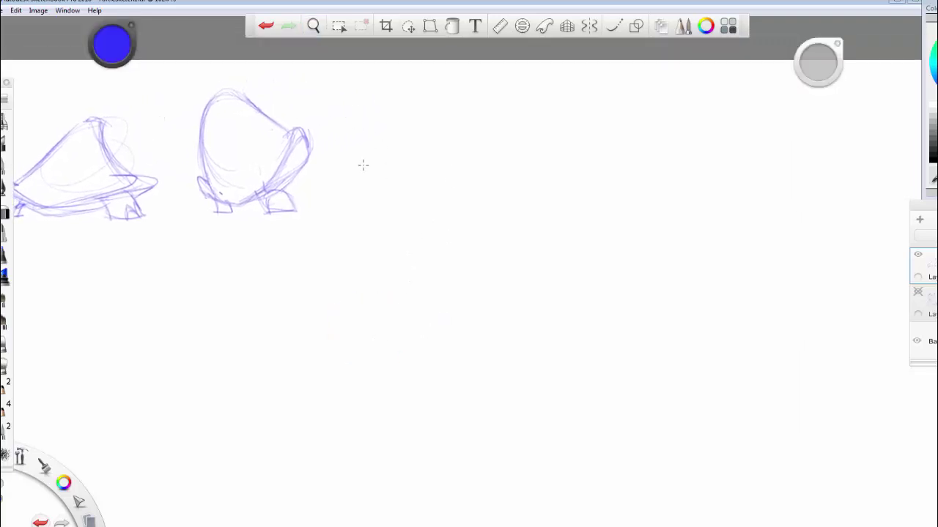
pyautogui.moveTo(359, 181)
pyautogui.mouseDown()
pyautogui.moveTo(404, 88)
pyautogui.moveTo(373, 108)
pyautogui.moveTo(421, 107)
pyautogui.moveTo(422, 82)
pyautogui.mouseUp()
pyautogui.moveTo(378, 179)
pyautogui.mouseDown()
pyautogui.moveTo(459, 157)
pyautogui.moveTo(431, 191)
pyautogui.mouseUp()
pyautogui.moveTo(359, 180); pyautogui.dragTo(341, 160)
pyautogui.moveTo(342, 160)
pyautogui.mouseDown()
pyautogui.moveTo(359, 190)
pyautogui.moveTo(396, 197)
pyautogui.mouseUp()
pyautogui.moveTo(462, 158); pyautogui.dragTo(436, 189)
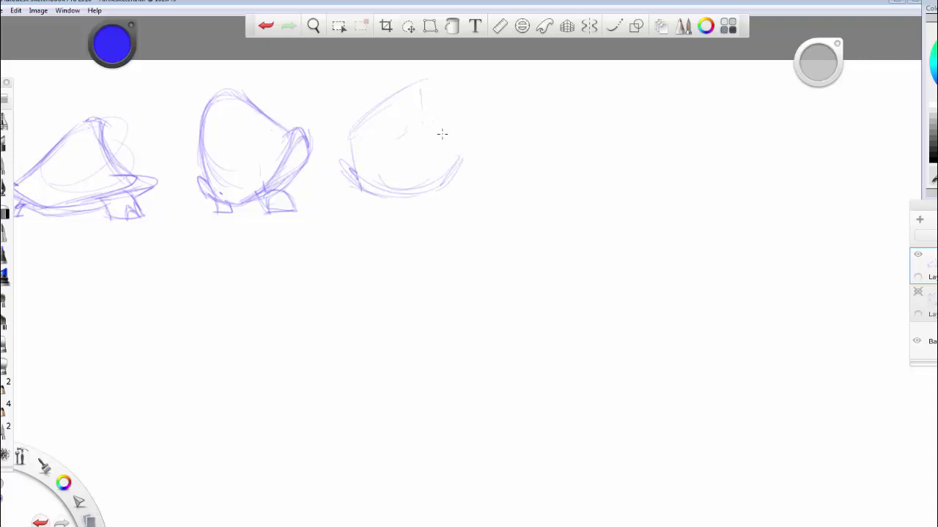
# Draw the third shell's steep front edge and the raised, rounded lip of its rim
pyautogui.moveTo(420, 89)
pyautogui.mouseDown()
pyautogui.moveTo(439, 156)
pyautogui.moveTo(460, 140)
pyautogui.moveTo(441, 185)
pyautogui.mouseUp()
pyautogui.moveTo(431, 135)
pyautogui.mouseDown()
pyautogui.moveTo(422, 83)
pyautogui.moveTo(370, 116)
pyautogui.moveTo(352, 144)
pyautogui.moveTo(381, 195)
pyautogui.moveTo(406, 192)
pyautogui.mouseUp()
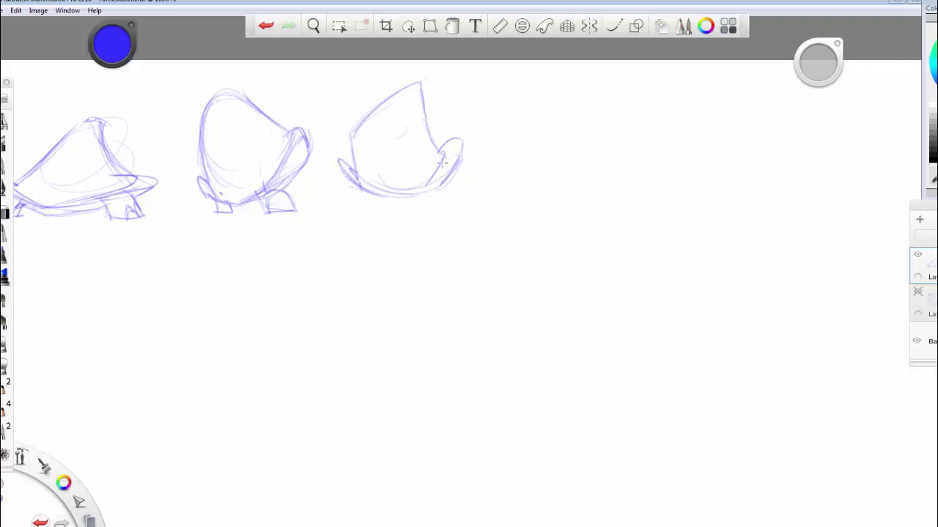
pyautogui.moveTo(443, 157)
pyautogui.mouseDown()
pyautogui.moveTo(410, 187)
pyautogui.moveTo(377, 187)
pyautogui.mouseUp()
# Sketch curved contour lines across the second turtle's shell
pyautogui.moveTo(236, 130)
pyautogui.mouseDown()
pyautogui.moveTo(205, 156)
pyautogui.moveTo(245, 173)
pyautogui.moveTo(222, 191)
pyautogui.mouseUp()
pyautogui.moveTo(205, 121); pyautogui.dragTo(244, 100)
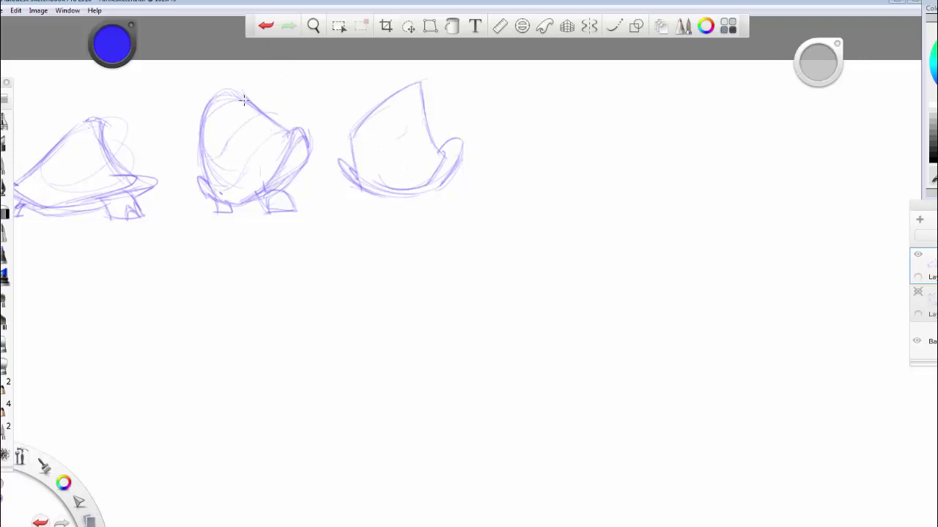
# Strengthen the third turtle's lower rim and add flat back and front feet beneath it
pyautogui.moveTo(447, 157); pyautogui.dragTo(424, 181)
pyautogui.moveTo(367, 192)
pyautogui.mouseDown()
pyautogui.moveTo(419, 194)
pyautogui.moveTo(444, 181)
pyautogui.mouseUp()
pyautogui.moveTo(362, 190)
pyautogui.mouseDown()
pyautogui.moveTo(354, 198)
pyautogui.moveTo(384, 195)
pyautogui.moveTo(345, 206)
pyautogui.moveTo(414, 197)
pyautogui.mouseUp()
pyautogui.press('space')
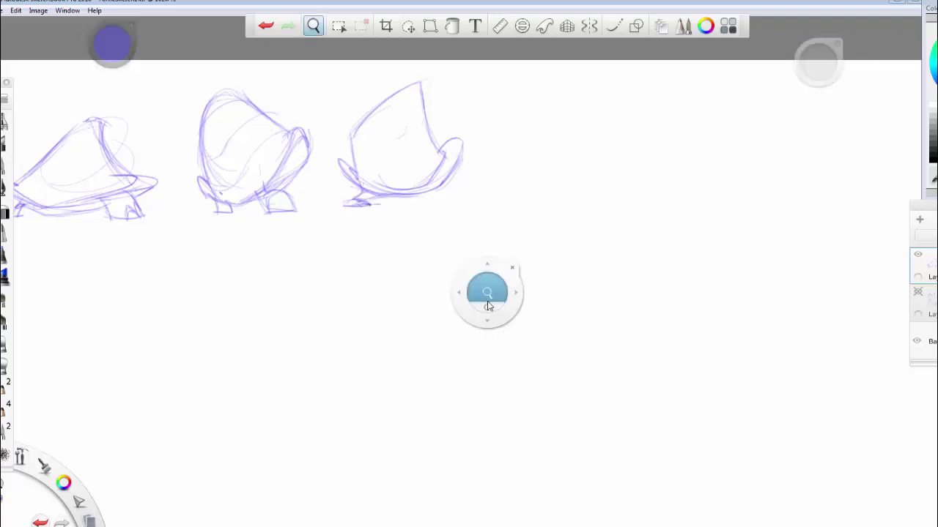
pyautogui.moveTo(493, 323)
pyautogui.mouseDown()
pyautogui.moveTo(501, 371)
pyautogui.moveTo(514, 328)
pyautogui.mouseUp()
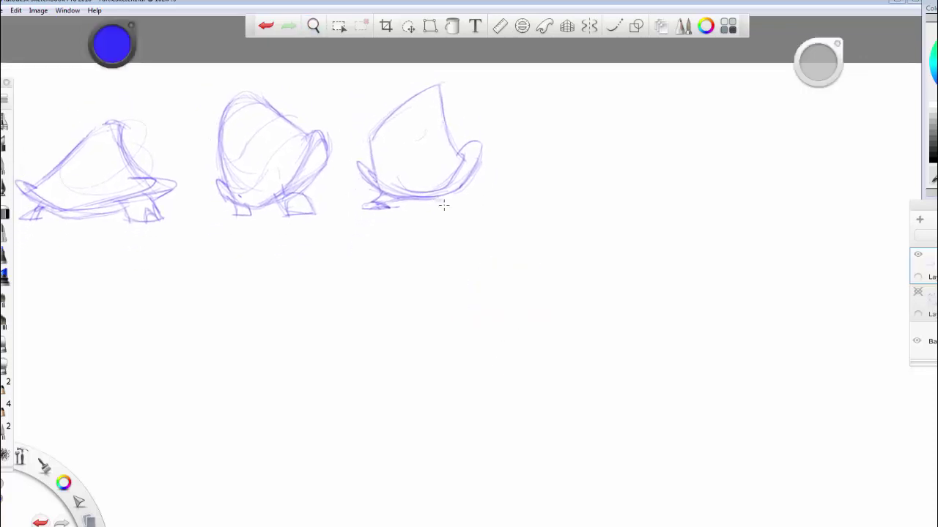
pyautogui.moveTo(426, 197)
pyautogui.mouseDown()
pyautogui.moveTo(463, 201)
pyautogui.moveTo(480, 137)
pyautogui.moveTo(472, 198)
pyautogui.moveTo(457, 203)
pyautogui.moveTo(496, 203)
pyautogui.moveTo(455, 198)
pyautogui.moveTo(498, 201)
pyautogui.moveTo(461, 196)
pyautogui.mouseUp()
# Fill the third turtle's shell with angular plates from the peak down to the rim
pyautogui.moveTo(438, 100)
pyautogui.mouseDown()
pyautogui.moveTo(437, 140)
pyautogui.moveTo(442, 127)
pyautogui.mouseUp()
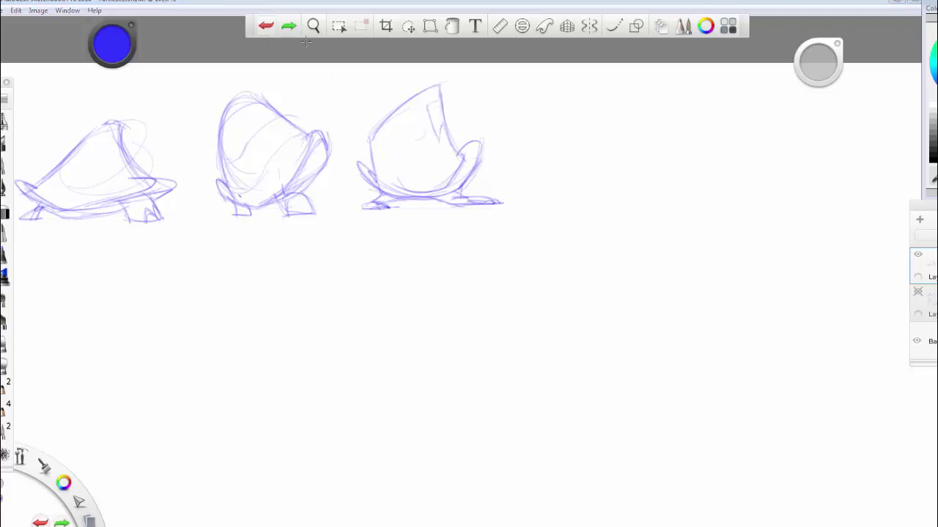
pyautogui.click(266, 27)
pyautogui.moveTo(438, 129)
pyautogui.mouseDown()
pyautogui.moveTo(440, 145)
pyautogui.moveTo(407, 160)
pyautogui.moveTo(420, 164)
pyautogui.mouseUp()
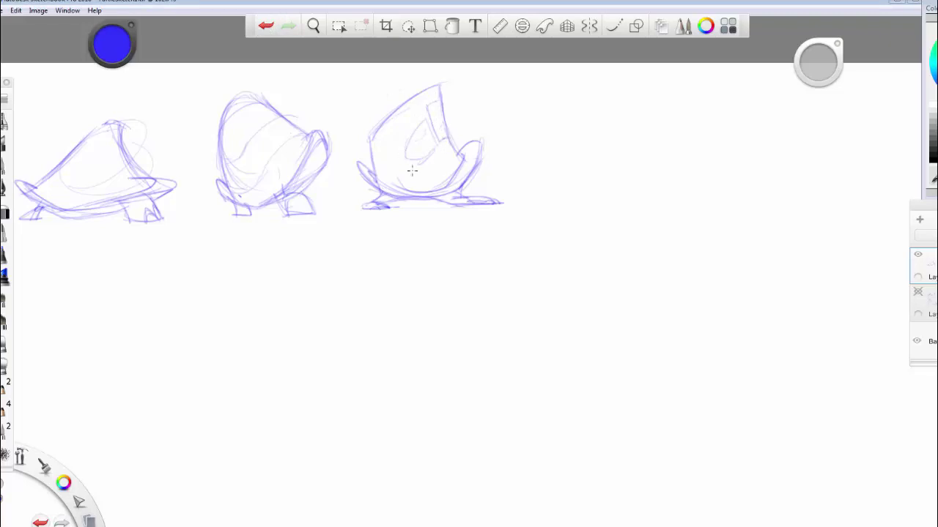
pyautogui.moveTo(414, 123)
pyautogui.mouseDown()
pyautogui.moveTo(397, 149)
pyautogui.moveTo(368, 143)
pyautogui.moveTo(427, 105)
pyautogui.mouseUp()
pyautogui.moveTo(417, 171)
pyautogui.mouseDown()
pyautogui.moveTo(450, 144)
pyautogui.moveTo(444, 166)
pyautogui.moveTo(454, 167)
pyautogui.moveTo(433, 159)
pyautogui.moveTo(443, 179)
pyautogui.moveTo(422, 172)
pyautogui.moveTo(433, 180)
pyautogui.moveTo(403, 184)
pyautogui.moveTo(446, 181)
pyautogui.moveTo(410, 146)
pyautogui.moveTo(392, 154)
pyautogui.moveTo(412, 170)
pyautogui.moveTo(389, 159)
pyautogui.moveTo(377, 181)
pyautogui.mouseUp()
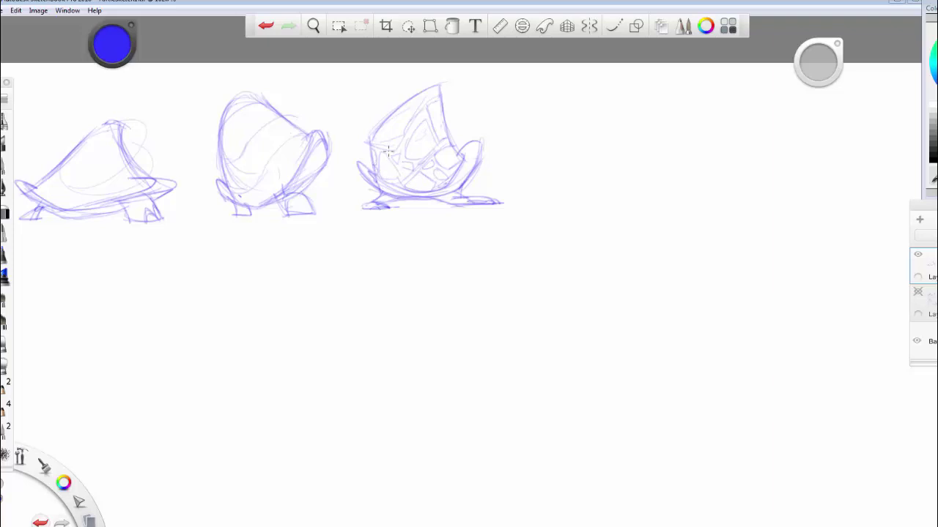
pyautogui.moveTo(399, 139); pyautogui.dragTo(424, 109)
pyautogui.moveTo(435, 150)
pyautogui.mouseDown()
pyautogui.moveTo(450, 169)
pyautogui.moveTo(427, 170)
pyautogui.mouseUp()
pyautogui.moveTo(390, 118)
pyautogui.mouseDown()
pyautogui.moveTo(407, 110)
pyautogui.moveTo(386, 125)
pyautogui.moveTo(403, 125)
pyautogui.moveTo(393, 146)
pyautogui.mouseUp()
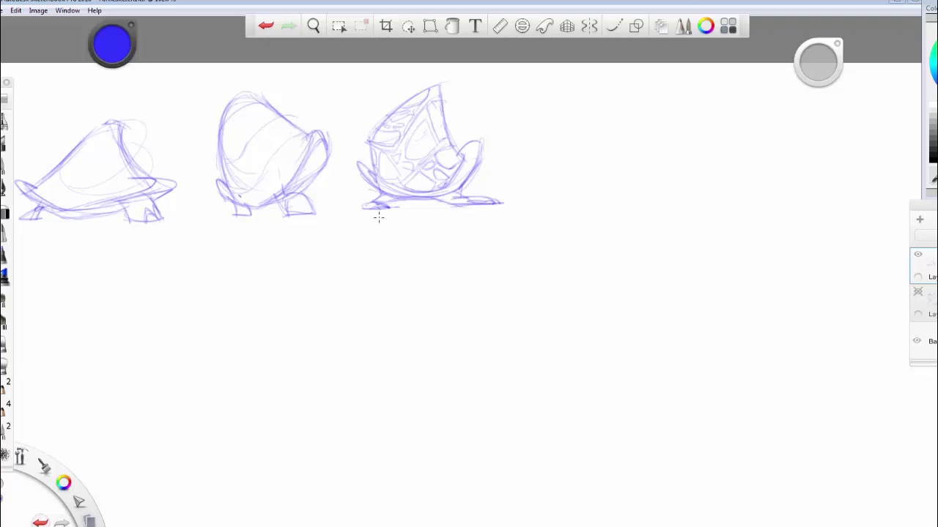
# Cover the second turtle's shell with rounded plates of varying sizes, down to the rim
pyautogui.press('space')
pyautogui.moveTo(391, 253)
pyautogui.mouseDown()
pyautogui.moveTo(416, 257)
pyautogui.moveTo(417, 231)
pyautogui.moveTo(425, 236)
pyautogui.moveTo(418, 259)
pyautogui.moveTo(425, 244)
pyautogui.moveTo(538, 295)
pyautogui.mouseUp()
pyautogui.press('space')
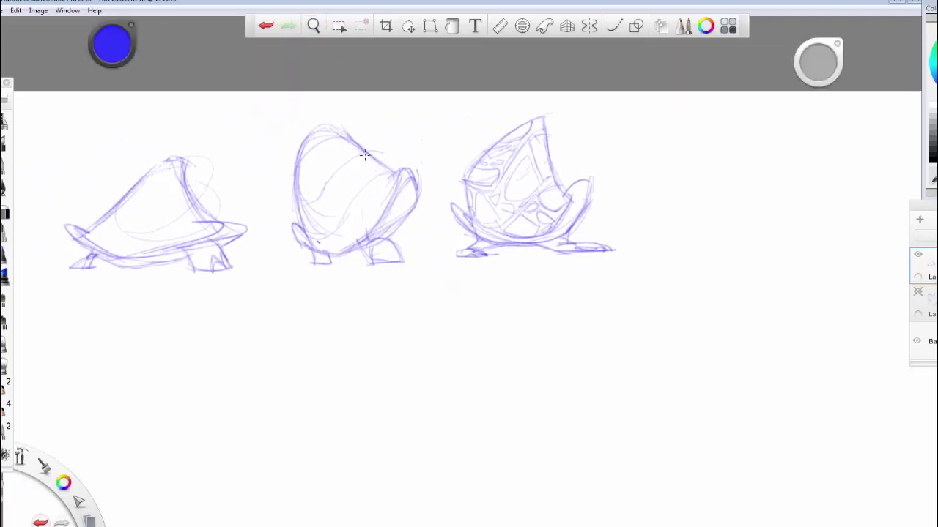
pyautogui.moveTo(354, 156); pyautogui.dragTo(385, 173)
pyautogui.moveTo(354, 156)
pyautogui.mouseDown()
pyautogui.moveTo(345, 133)
pyautogui.moveTo(327, 152)
pyautogui.moveTo(335, 159)
pyautogui.moveTo(322, 156)
pyautogui.moveTo(318, 184)
pyautogui.moveTo(307, 149)
pyautogui.moveTo(325, 177)
pyautogui.moveTo(311, 145)
pyautogui.moveTo(343, 145)
pyautogui.moveTo(349, 195)
pyautogui.moveTo(362, 190)
pyautogui.moveTo(340, 169)
pyautogui.moveTo(347, 165)
pyautogui.moveTo(329, 189)
pyautogui.moveTo(348, 202)
pyautogui.moveTo(329, 205)
pyautogui.moveTo(336, 220)
pyautogui.moveTo(305, 207)
pyautogui.moveTo(327, 197)
pyautogui.moveTo(305, 231)
pyautogui.moveTo(302, 207)
pyautogui.moveTo(317, 187)
pyautogui.moveTo(310, 191)
pyautogui.moveTo(302, 165)
pyautogui.moveTo(300, 206)
pyautogui.mouseUp()
pyautogui.moveTo(357, 150)
pyautogui.mouseDown()
pyautogui.moveTo(306, 151)
pyautogui.moveTo(322, 134)
pyautogui.moveTo(300, 156)
pyautogui.moveTo(325, 141)
pyautogui.moveTo(312, 137)
pyautogui.moveTo(347, 128)
pyautogui.moveTo(386, 173)
pyautogui.mouseUp()
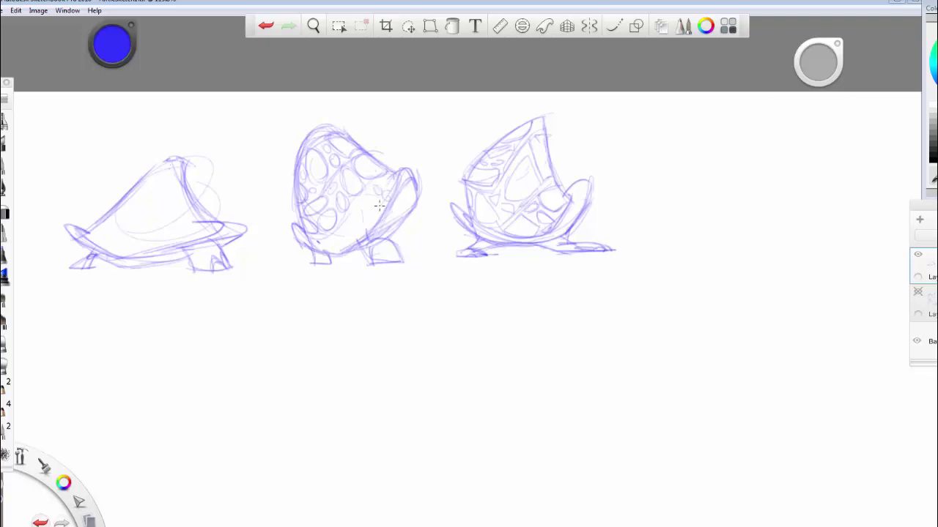
pyautogui.moveTo(383, 210)
pyautogui.mouseDown()
pyautogui.moveTo(370, 229)
pyautogui.moveTo(405, 168)
pyautogui.mouseUp()
pyautogui.moveTo(360, 196)
pyautogui.mouseDown()
pyautogui.moveTo(363, 229)
pyautogui.moveTo(350, 226)
pyautogui.moveTo(345, 244)
pyautogui.moveTo(320, 245)
pyautogui.moveTo(355, 249)
pyautogui.mouseUp()
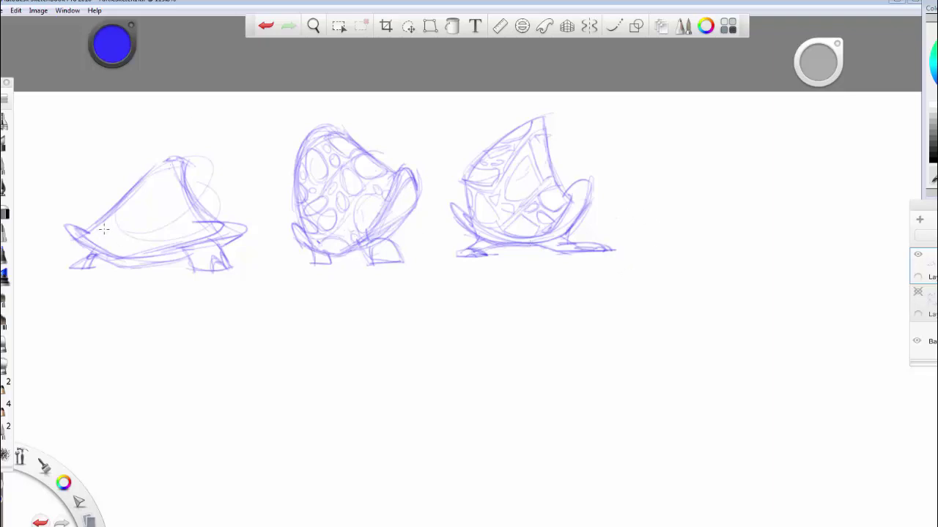
# Divide the first turtle's shell with curved bands and plates, and firm up its front rim and leg
pyautogui.moveTo(112, 211); pyautogui.dragTo(136, 253)
pyautogui.moveTo(132, 201)
pyautogui.mouseDown()
pyautogui.moveTo(166, 220)
pyautogui.moveTo(149, 199)
pyautogui.moveTo(211, 195)
pyautogui.moveTo(121, 231)
pyautogui.moveTo(193, 197)
pyautogui.moveTo(146, 241)
pyautogui.moveTo(194, 206)
pyautogui.moveTo(208, 214)
pyautogui.moveTo(185, 179)
pyautogui.moveTo(190, 159)
pyautogui.moveTo(171, 153)
pyautogui.moveTo(119, 189)
pyautogui.moveTo(180, 176)
pyautogui.moveTo(172, 159)
pyautogui.moveTo(181, 187)
pyautogui.moveTo(165, 166)
pyautogui.moveTo(138, 187)
pyautogui.moveTo(175, 184)
pyautogui.moveTo(167, 171)
pyautogui.moveTo(166, 183)
pyautogui.moveTo(129, 189)
pyautogui.moveTo(174, 188)
pyautogui.moveTo(155, 214)
pyautogui.moveTo(148, 202)
pyautogui.moveTo(181, 187)
pyautogui.moveTo(170, 218)
pyautogui.moveTo(157, 223)
pyautogui.moveTo(187, 197)
pyautogui.mouseUp()
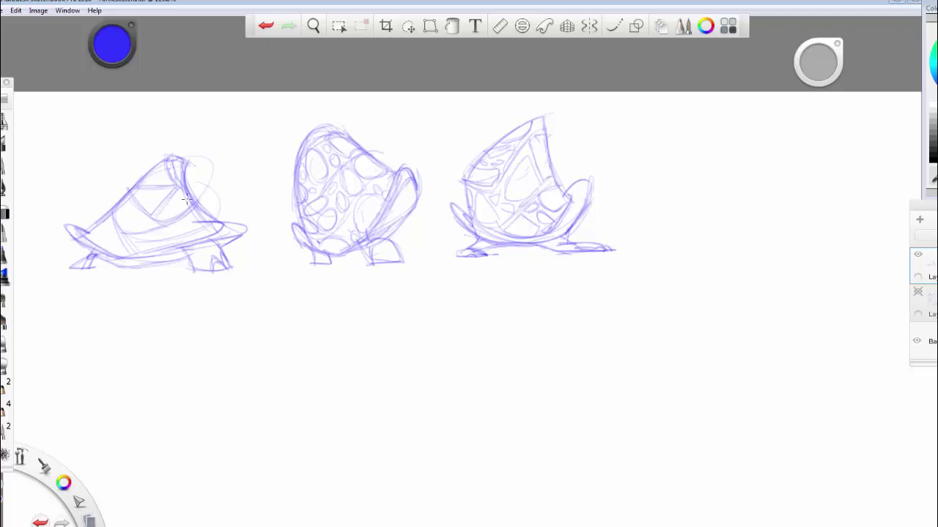
pyautogui.moveTo(142, 219)
pyautogui.mouseDown()
pyautogui.moveTo(118, 228)
pyautogui.moveTo(122, 207)
pyautogui.moveTo(109, 227)
pyautogui.moveTo(119, 253)
pyautogui.moveTo(86, 236)
pyautogui.moveTo(110, 230)
pyautogui.moveTo(141, 250)
pyautogui.mouseUp()
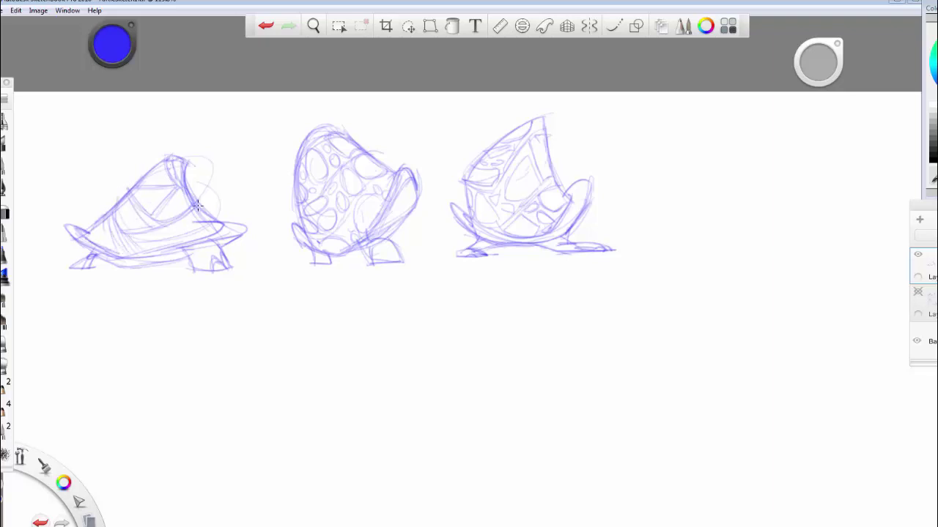
pyautogui.moveTo(197, 206)
pyautogui.mouseDown()
pyautogui.moveTo(170, 230)
pyautogui.moveTo(186, 229)
pyautogui.moveTo(183, 238)
pyautogui.moveTo(215, 226)
pyautogui.moveTo(226, 244)
pyautogui.mouseUp()
pyautogui.moveTo(168, 256)
pyautogui.mouseDown()
pyautogui.moveTo(205, 238)
pyautogui.moveTo(218, 240)
pyautogui.moveTo(233, 268)
pyautogui.mouseUp()
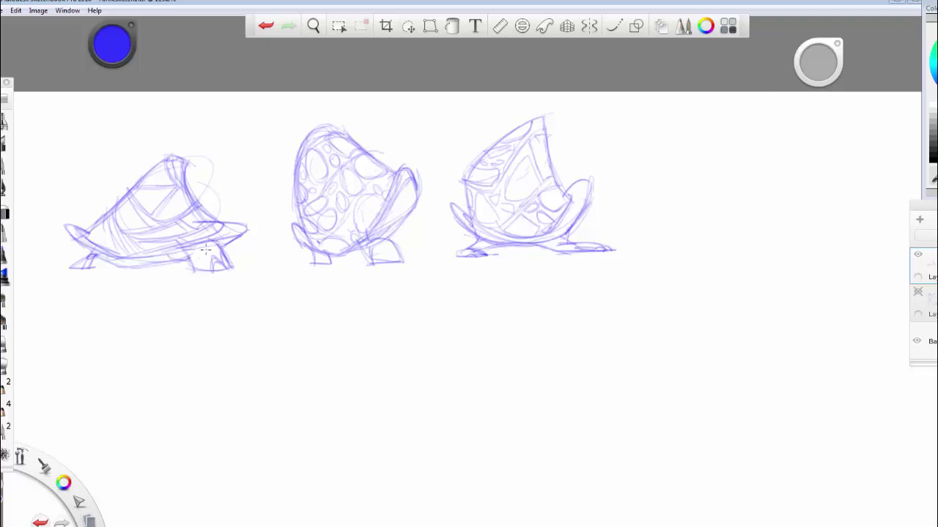
# Rough in a fourth turtle beside the third, with a tall rounded dome and a wavy lower rim
pyautogui.press('space')
pyautogui.moveTo(596, 341); pyautogui.dragTo(376, 352)
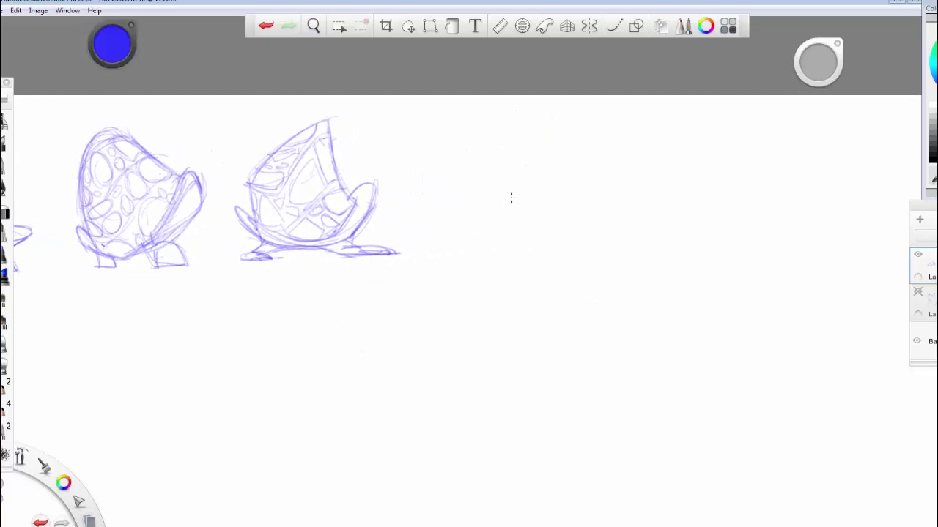
pyautogui.moveTo(496, 116)
pyautogui.mouseDown()
pyautogui.moveTo(534, 138)
pyautogui.moveTo(446, 215)
pyautogui.moveTo(535, 233)
pyautogui.moveTo(576, 188)
pyautogui.moveTo(548, 192)
pyautogui.moveTo(521, 222)
pyautogui.moveTo(480, 203)
pyautogui.moveTo(437, 224)
pyautogui.moveTo(481, 200)
pyautogui.moveTo(486, 217)
pyautogui.moveTo(466, 219)
pyautogui.moveTo(501, 126)
pyautogui.mouseUp()
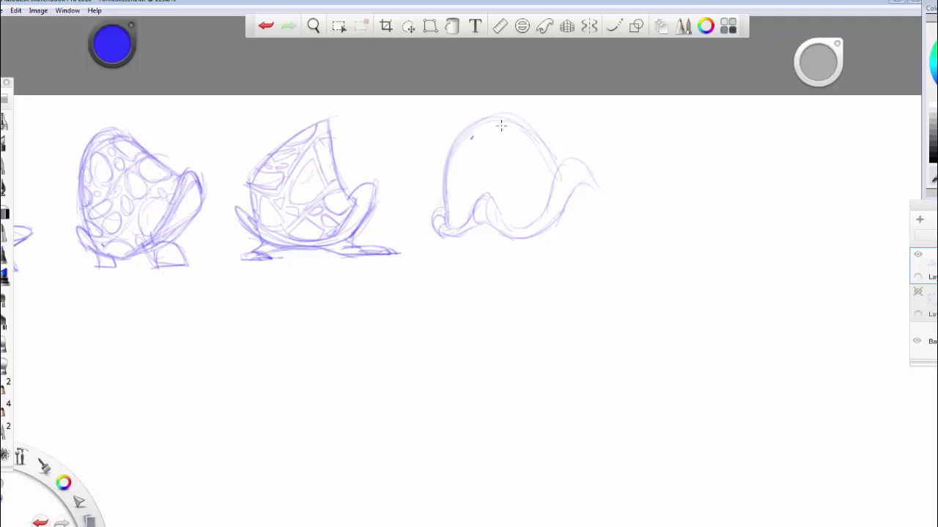
# Draw the flared neck opening on the fourth shell and extend the dome's upper contour down to it
pyautogui.moveTo(596, 195); pyautogui.dragTo(598, 198)
pyautogui.moveTo(563, 217)
pyautogui.mouseDown()
pyautogui.moveTo(584, 220)
pyautogui.moveTo(568, 236)
pyautogui.moveTo(597, 208)
pyautogui.moveTo(575, 236)
pyautogui.moveTo(599, 189)
pyautogui.mouseUp()
pyautogui.moveTo(555, 222); pyautogui.dragTo(567, 205)
pyautogui.moveTo(595, 171); pyautogui.dragTo(601, 207)
pyautogui.moveTo(569, 157); pyautogui.dragTo(551, 196)
pyautogui.moveTo(546, 117); pyautogui.dragTo(494, 114)
pyautogui.moveTo(557, 123); pyautogui.dragTo(576, 160)
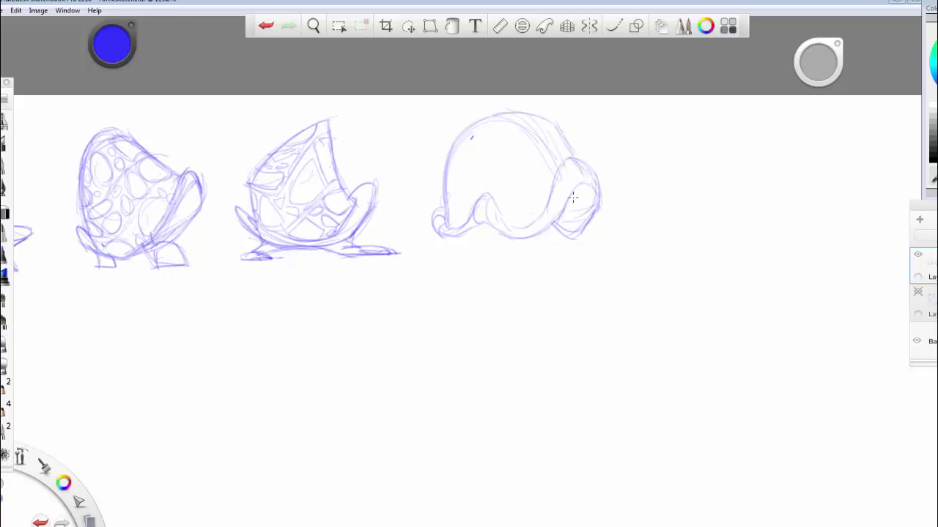
# Add the fourth turtle's front leg with a toed foot and firm up the shell contour above the neck opening
pyautogui.moveTo(554, 224)
pyautogui.mouseDown()
pyautogui.moveTo(524, 249)
pyautogui.moveTo(551, 247)
pyautogui.moveTo(523, 255)
pyautogui.moveTo(565, 260)
pyautogui.moveTo(525, 246)
pyautogui.moveTo(518, 257)
pyautogui.moveTo(570, 262)
pyautogui.moveTo(566, 236)
pyautogui.moveTo(589, 236)
pyautogui.moveTo(595, 214)
pyautogui.mouseUp()
pyautogui.click(267, 26)
pyautogui.moveTo(566, 157)
pyautogui.mouseDown()
pyautogui.moveTo(583, 171)
pyautogui.moveTo(554, 126)
pyautogui.mouseUp()
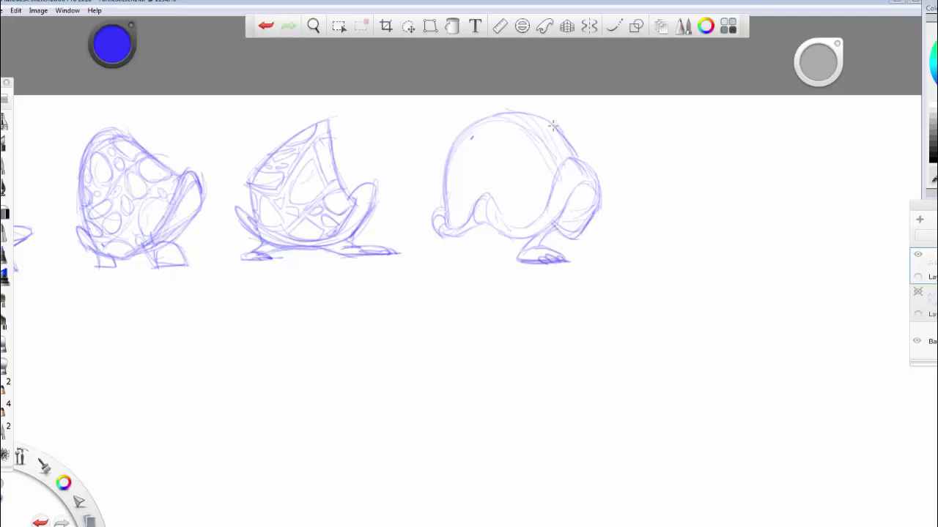
# Darken the fourth turtle's wavy rim and divide its dome into rounded shell plates
pyautogui.moveTo(444, 209)
pyautogui.mouseDown()
pyautogui.moveTo(438, 231)
pyautogui.moveTo(485, 225)
pyautogui.moveTo(514, 239)
pyautogui.mouseUp()
pyautogui.moveTo(477, 211)
pyautogui.mouseDown()
pyautogui.moveTo(493, 202)
pyautogui.moveTo(519, 232)
pyautogui.moveTo(536, 235)
pyautogui.mouseUp()
pyautogui.moveTo(564, 167)
pyautogui.mouseDown()
pyautogui.moveTo(579, 176)
pyautogui.moveTo(582, 163)
pyautogui.moveTo(548, 170)
pyautogui.moveTo(554, 126)
pyautogui.moveTo(511, 191)
pyautogui.moveTo(469, 191)
pyautogui.moveTo(454, 209)
pyautogui.mouseUp()
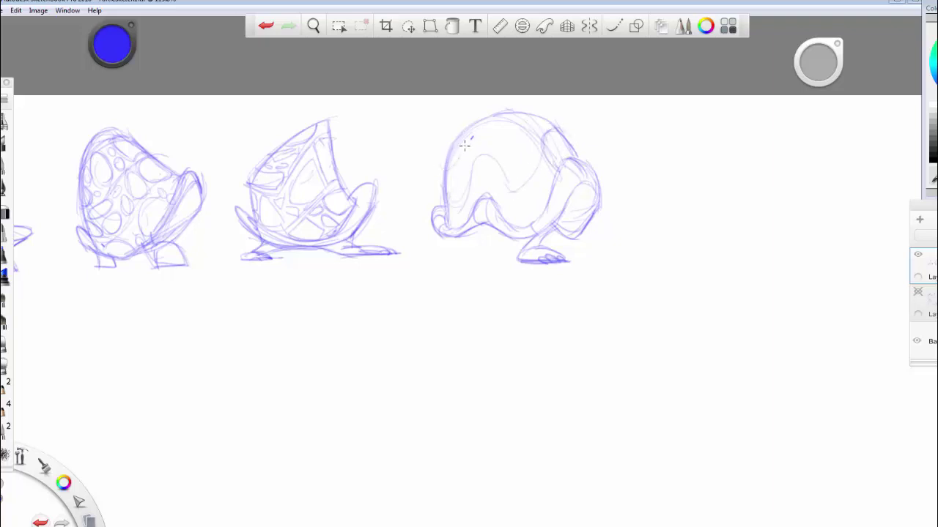
pyautogui.moveTo(506, 165)
pyautogui.mouseDown()
pyautogui.moveTo(502, 131)
pyautogui.moveTo(507, 155)
pyautogui.mouseUp()
pyautogui.moveTo(476, 162)
pyautogui.mouseDown()
pyautogui.moveTo(496, 172)
pyautogui.moveTo(474, 189)
pyautogui.moveTo(484, 158)
pyautogui.moveTo(500, 166)
pyautogui.moveTo(493, 212)
pyautogui.moveTo(505, 188)
pyautogui.moveTo(525, 216)
pyautogui.moveTo(533, 200)
pyautogui.moveTo(537, 212)
pyautogui.moveTo(541, 172)
pyautogui.mouseUp()
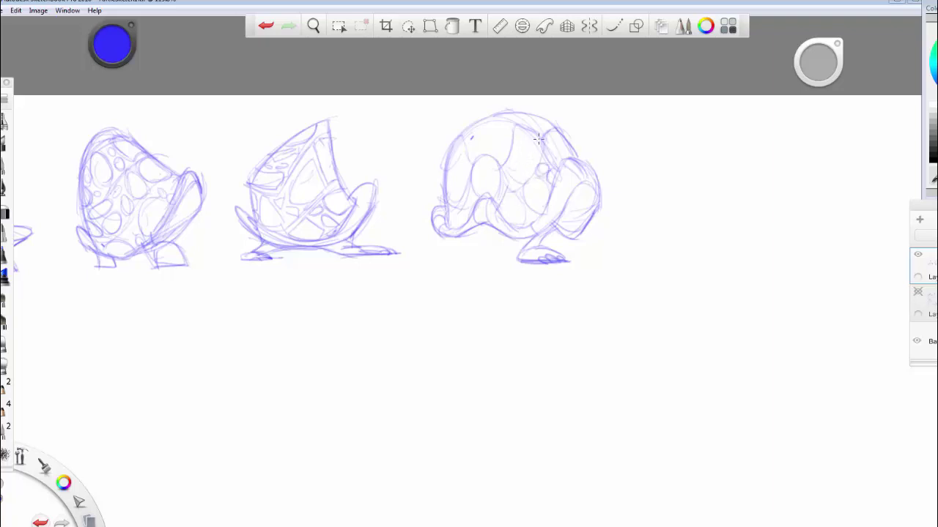
pyautogui.moveTo(538, 139)
pyautogui.mouseDown()
pyautogui.moveTo(517, 159)
pyautogui.moveTo(520, 127)
pyautogui.moveTo(551, 114)
pyautogui.mouseUp()
pyautogui.moveTo(447, 189); pyautogui.dragTo(452, 149)
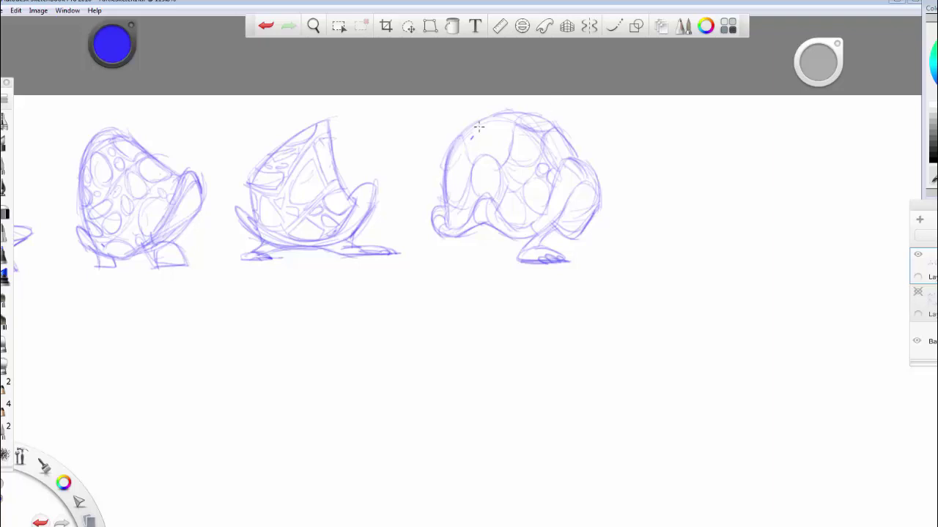
# Draw the fourth turtle's belly line and add a back leg with a toed foot
pyautogui.moveTo(441, 204); pyautogui.dragTo(442, 230)
pyautogui.moveTo(562, 236); pyautogui.dragTo(480, 249)
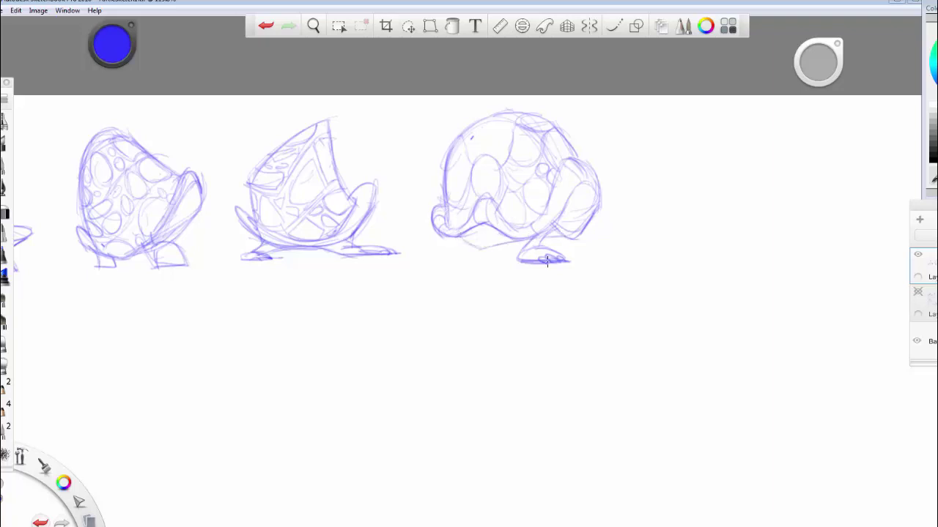
pyautogui.moveTo(475, 259)
pyautogui.mouseDown()
pyautogui.moveTo(459, 247)
pyautogui.moveTo(443, 258)
pyautogui.moveTo(493, 259)
pyautogui.moveTo(471, 260)
pyautogui.mouseUp()
pyautogui.moveTo(500, 242); pyautogui.dragTo(442, 244)
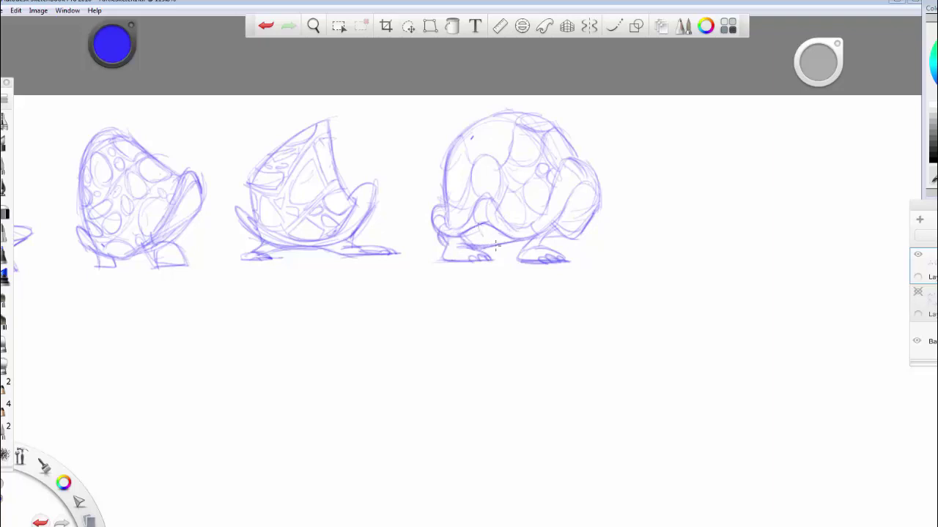
# Hatch the fourth turtle's underside and reinforce the outline of its neck opening
pyautogui.moveTo(483, 233)
pyautogui.mouseDown()
pyautogui.moveTo(490, 244)
pyautogui.moveTo(482, 246)
pyautogui.moveTo(504, 236)
pyautogui.moveTo(471, 230)
pyautogui.mouseUp()
pyautogui.moveTo(527, 213); pyautogui.dragTo(503, 230)
pyautogui.moveTo(568, 203)
pyautogui.mouseDown()
pyautogui.moveTo(589, 186)
pyautogui.moveTo(600, 206)
pyautogui.mouseUp()
pyautogui.moveTo(583, 159)
pyautogui.mouseDown()
pyautogui.moveTo(597, 208)
pyautogui.moveTo(584, 233)
pyautogui.mouseUp()
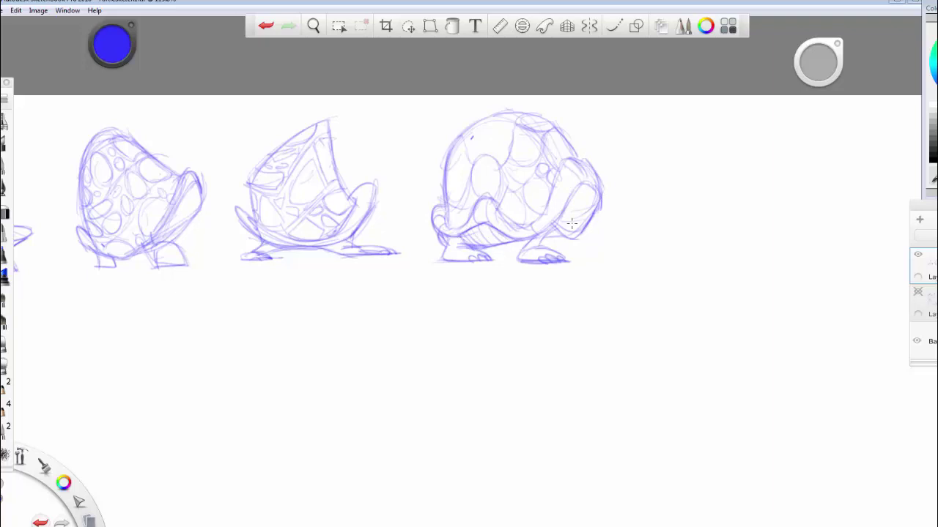
# Block in a fifth turtle beside the fourth, with a boxy shell, angled lower rim and peaked front edge
pyautogui.press('space')
pyautogui.moveTo(609, 356); pyautogui.dragTo(463, 361)
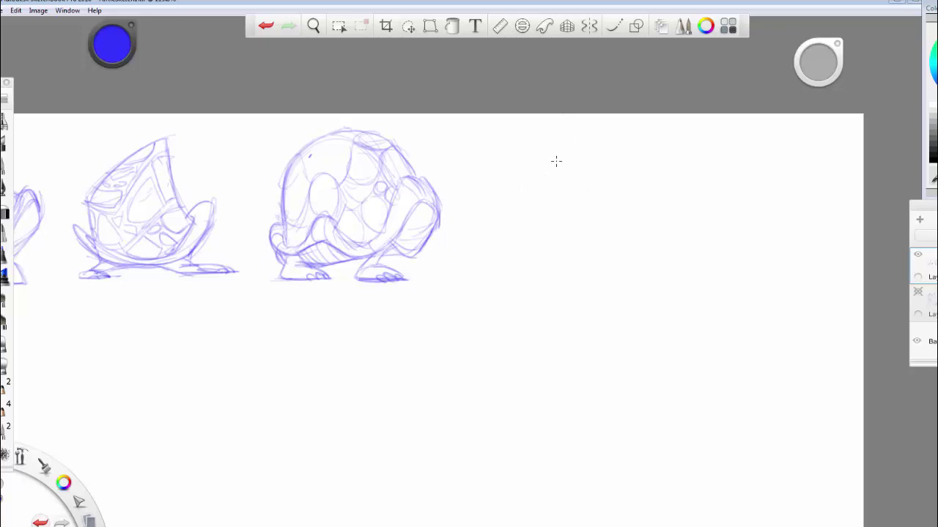
pyautogui.moveTo(479, 245); pyautogui.dragTo(502, 186)
pyautogui.moveTo(480, 260)
pyautogui.mouseDown()
pyautogui.moveTo(513, 153)
pyautogui.moveTo(621, 137)
pyautogui.moveTo(639, 170)
pyautogui.mouseUp()
pyautogui.moveTo(606, 139)
pyautogui.mouseDown()
pyautogui.moveTo(643, 174)
pyautogui.moveTo(633, 206)
pyautogui.mouseUp()
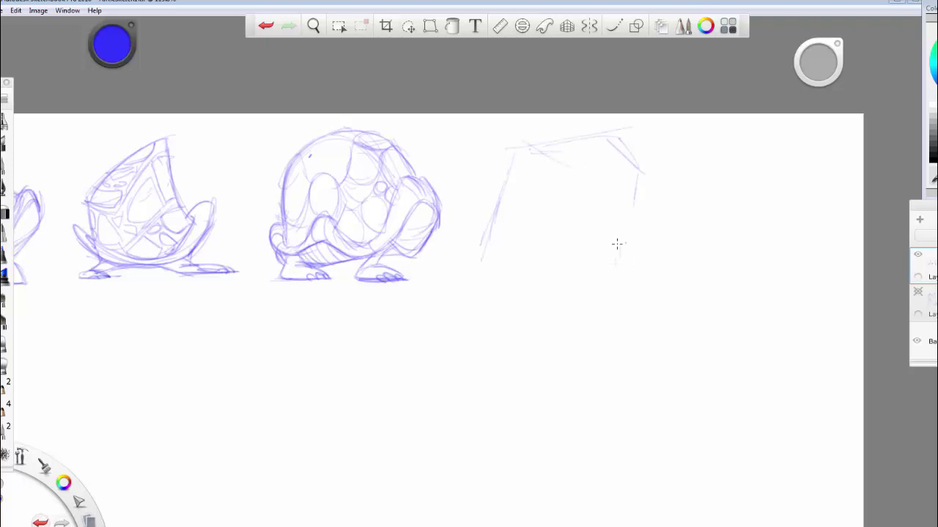
pyautogui.moveTo(617, 242)
pyautogui.mouseDown()
pyautogui.moveTo(624, 220)
pyautogui.moveTo(590, 256)
pyautogui.mouseUp()
pyautogui.moveTo(526, 271)
pyautogui.mouseDown()
pyautogui.moveTo(603, 261)
pyautogui.moveTo(503, 277)
pyautogui.moveTo(469, 261)
pyautogui.moveTo(559, 283)
pyautogui.moveTo(631, 263)
pyautogui.moveTo(616, 254)
pyautogui.moveTo(646, 219)
pyautogui.moveTo(663, 253)
pyautogui.moveTo(560, 285)
pyautogui.mouseUp()
pyautogui.moveTo(627, 198)
pyautogui.mouseDown()
pyautogui.moveTo(605, 155)
pyautogui.moveTo(524, 140)
pyautogui.mouseUp()
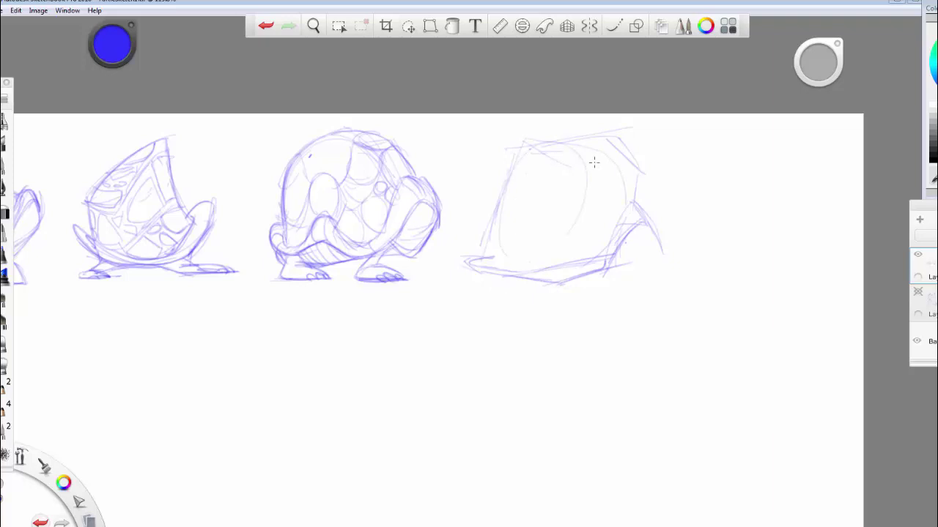
# Shape the fifth turtle's rounded neck opening and the upturned back tip of its rim
pyautogui.moveTo(638, 193); pyautogui.dragTo(619, 153)
pyautogui.moveTo(622, 218)
pyautogui.mouseDown()
pyautogui.moveTo(608, 251)
pyautogui.moveTo(638, 196)
pyautogui.moveTo(662, 260)
pyautogui.mouseUp()
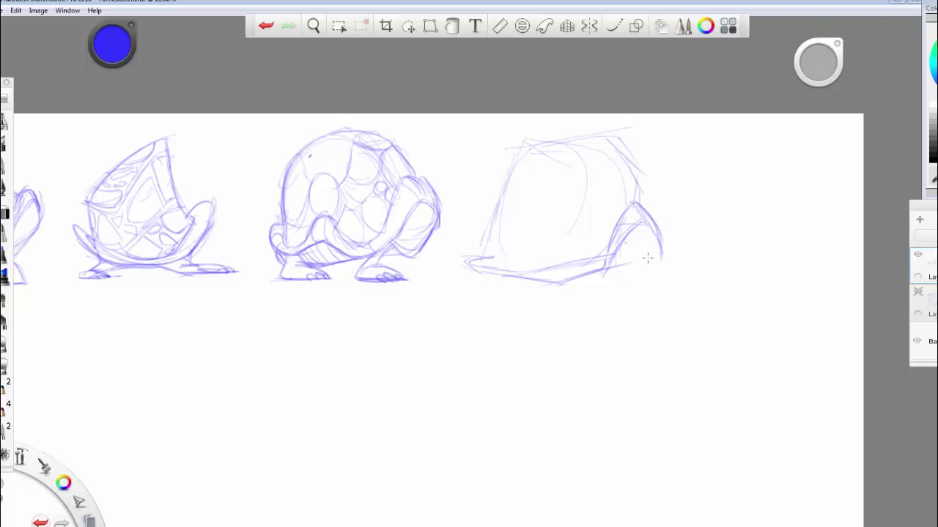
pyautogui.moveTo(608, 275)
pyautogui.mouseDown()
pyautogui.moveTo(633, 278)
pyautogui.moveTo(607, 284)
pyautogui.moveTo(618, 284)
pyautogui.moveTo(589, 263)
pyautogui.moveTo(610, 247)
pyautogui.moveTo(518, 273)
pyautogui.moveTo(540, 270)
pyautogui.moveTo(560, 283)
pyautogui.moveTo(562, 267)
pyautogui.moveTo(590, 265)
pyautogui.mouseUp()
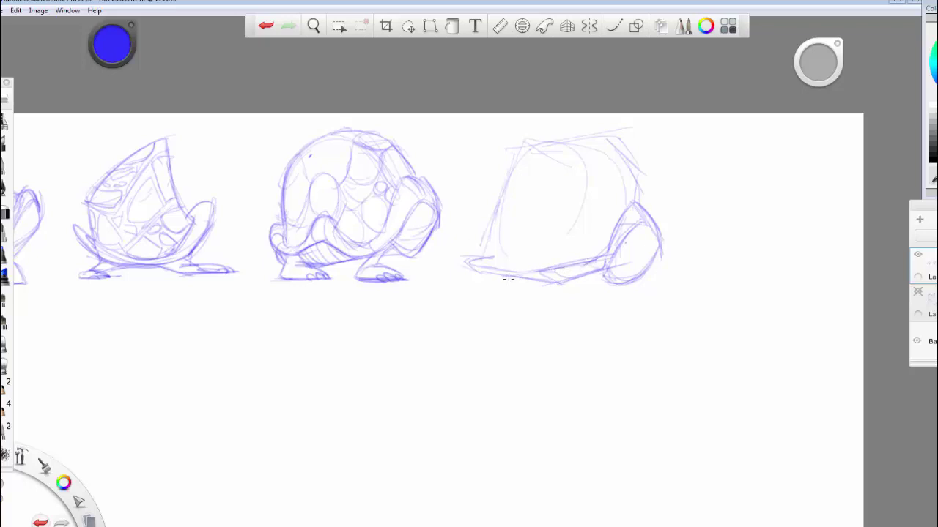
pyautogui.moveTo(460, 250)
pyautogui.mouseDown()
pyautogui.moveTo(472, 270)
pyautogui.moveTo(479, 251)
pyautogui.moveTo(482, 269)
pyautogui.moveTo(460, 247)
pyautogui.moveTo(488, 256)
pyautogui.moveTo(470, 260)
pyautogui.moveTo(478, 266)
pyautogui.moveTo(470, 271)
pyautogui.moveTo(491, 273)
pyautogui.moveTo(467, 258)
pyautogui.moveTo(472, 268)
pyautogui.moveTo(459, 245)
pyautogui.moveTo(474, 249)
pyautogui.moveTo(501, 228)
pyautogui.moveTo(480, 258)
pyautogui.moveTo(505, 186)
pyautogui.mouseUp()
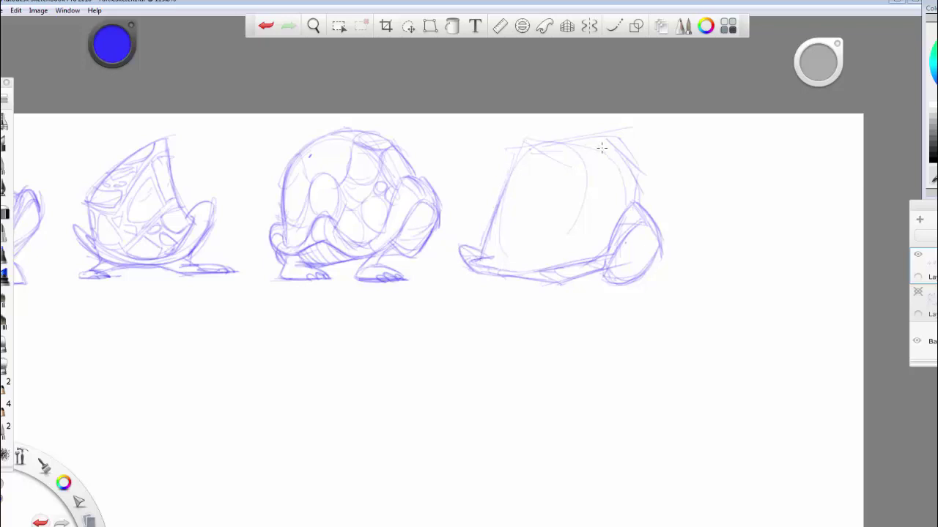
# Define the fifth shell's back and curved top contour, and erase the stray construction lines outside it
pyautogui.moveTo(507, 193)
pyautogui.mouseDown()
pyautogui.moveTo(527, 139)
pyautogui.moveTo(581, 149)
pyautogui.moveTo(612, 169)
pyautogui.mouseUp()
pyautogui.moveTo(573, 142)
pyautogui.mouseDown()
pyautogui.moveTo(597, 146)
pyautogui.moveTo(639, 205)
pyautogui.mouseUp()
pyautogui.moveTo(629, 173); pyautogui.dragTo(589, 146)
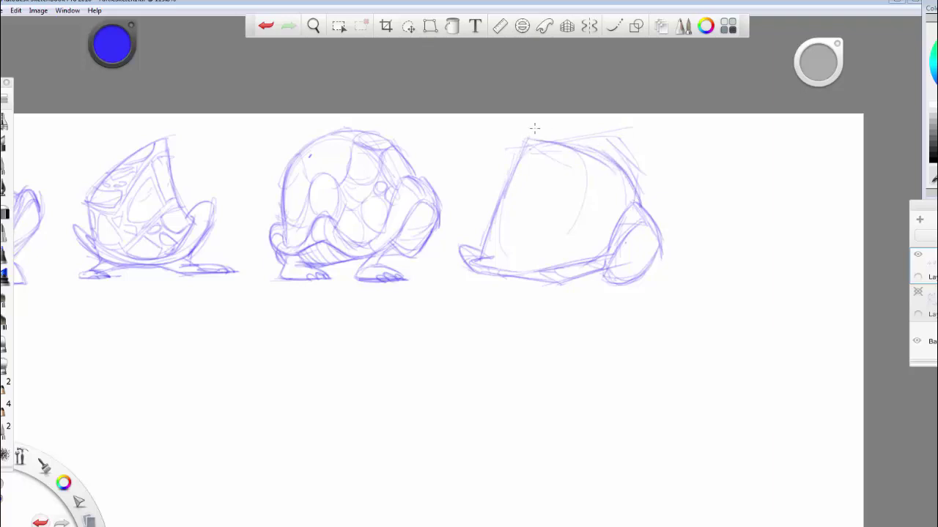
pyautogui.moveTo(535, 129)
pyautogui.mouseDown()
pyautogui.moveTo(611, 121)
pyautogui.moveTo(601, 138)
pyautogui.moveTo(579, 142)
pyautogui.mouseUp()
pyautogui.moveTo(637, 163); pyautogui.dragTo(642, 190)
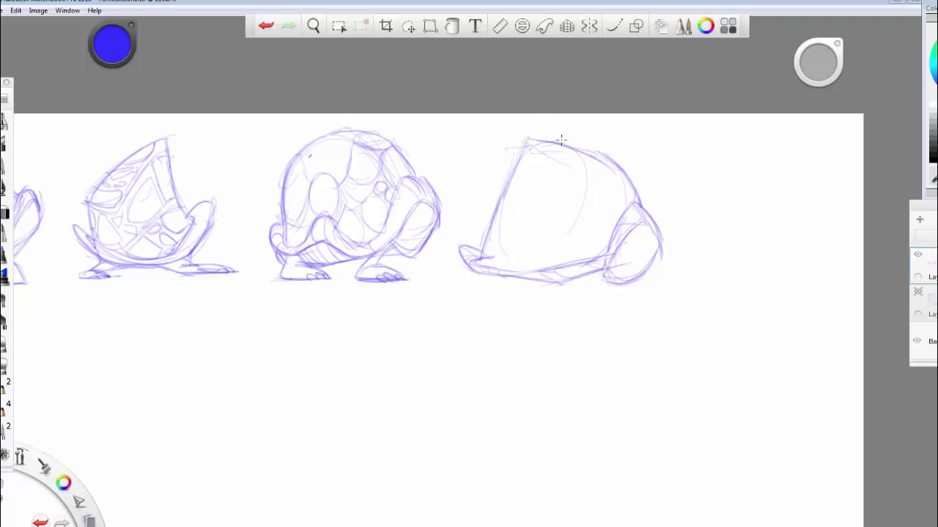
# Wrap two crossing curved bands with small leafy tufts around the fifth turtle's shell
pyautogui.moveTo(525, 138)
pyautogui.mouseDown()
pyautogui.moveTo(560, 139)
pyautogui.moveTo(527, 137)
pyautogui.moveTo(568, 142)
pyautogui.moveTo(618, 232)
pyautogui.moveTo(575, 170)
pyautogui.moveTo(496, 182)
pyautogui.moveTo(509, 214)
pyautogui.moveTo(588, 170)
pyautogui.mouseUp()
pyautogui.moveTo(588, 167); pyautogui.dragTo(499, 220)
pyautogui.moveTo(589, 152)
pyautogui.mouseDown()
pyautogui.moveTo(589, 142)
pyautogui.moveTo(598, 151)
pyautogui.moveTo(520, 221)
pyautogui.mouseUp()
pyautogui.moveTo(575, 172)
pyautogui.mouseDown()
pyautogui.moveTo(588, 178)
pyautogui.moveTo(537, 221)
pyautogui.mouseUp()
pyautogui.moveTo(529, 218)
pyautogui.mouseDown()
pyautogui.moveTo(518, 228)
pyautogui.moveTo(518, 216)
pyautogui.moveTo(500, 218)
pyautogui.moveTo(485, 188)
pyautogui.mouseUp()
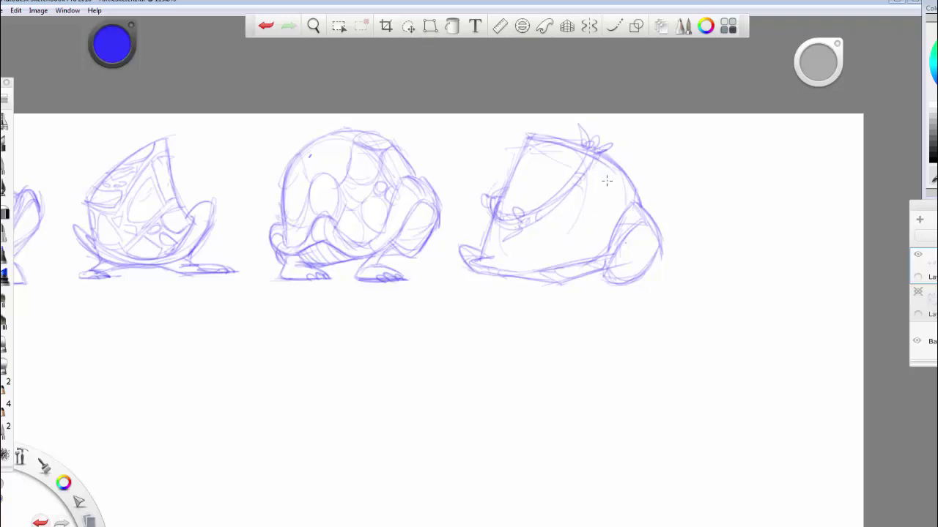
pyautogui.moveTo(607, 181)
pyautogui.mouseDown()
pyautogui.moveTo(607, 239)
pyautogui.moveTo(624, 169)
pyautogui.moveTo(635, 197)
pyautogui.mouseUp()
pyautogui.moveTo(529, 198)
pyautogui.mouseDown()
pyautogui.moveTo(504, 180)
pyautogui.moveTo(537, 212)
pyautogui.moveTo(504, 165)
pyautogui.moveTo(534, 212)
pyautogui.moveTo(589, 230)
pyautogui.moveTo(550, 219)
pyautogui.moveTo(619, 235)
pyautogui.moveTo(609, 228)
pyautogui.moveTo(635, 188)
pyautogui.moveTo(659, 222)
pyautogui.moveTo(628, 209)
pyautogui.moveTo(600, 234)
pyautogui.moveTo(546, 213)
pyautogui.moveTo(618, 241)
pyautogui.moveTo(518, 203)
pyautogui.moveTo(535, 212)
pyautogui.moveTo(506, 165)
pyautogui.moveTo(526, 145)
pyautogui.mouseUp()
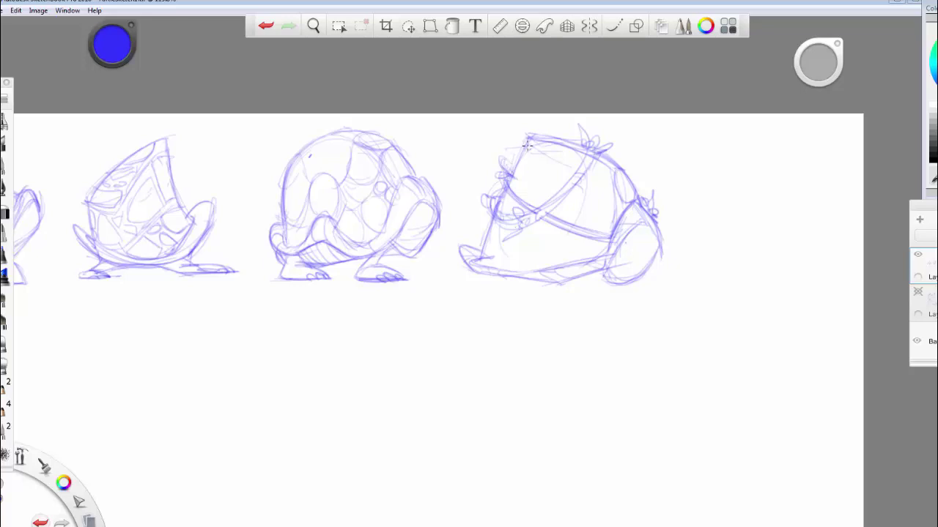
# Draw the fifth turtle's underside, small tail and two stubby feet with rounded toes
pyautogui.moveTo(602, 276); pyautogui.dragTo(561, 283)
pyautogui.moveTo(482, 274)
pyautogui.mouseDown()
pyautogui.moveTo(539, 282)
pyautogui.moveTo(484, 276)
pyautogui.moveTo(503, 292)
pyautogui.moveTo(493, 289)
pyautogui.moveTo(517, 288)
pyautogui.mouseUp()
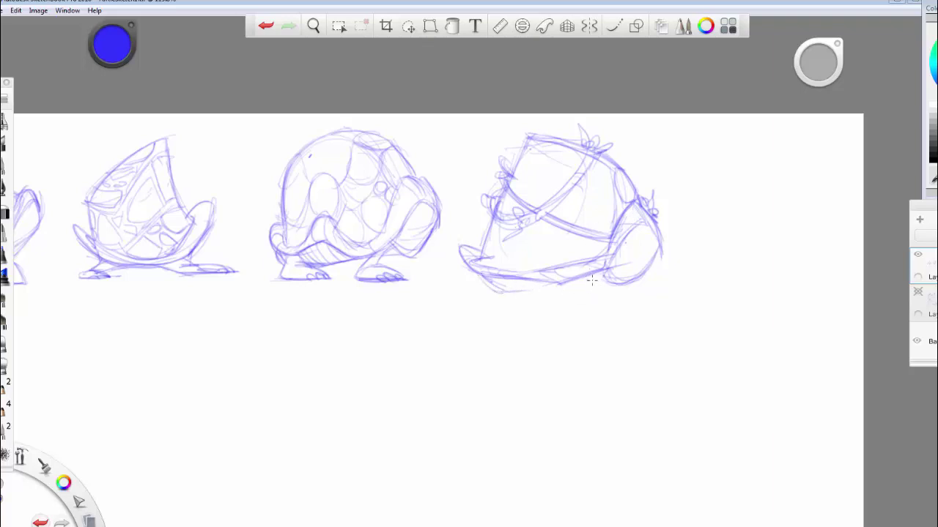
pyautogui.moveTo(587, 277)
pyautogui.mouseDown()
pyautogui.moveTo(603, 304)
pyautogui.moveTo(569, 310)
pyautogui.moveTo(611, 308)
pyautogui.moveTo(586, 310)
pyautogui.moveTo(592, 304)
pyautogui.moveTo(595, 315)
pyautogui.moveTo(558, 301)
pyautogui.moveTo(606, 313)
pyautogui.moveTo(619, 284)
pyautogui.mouseUp()
pyautogui.moveTo(516, 290)
pyautogui.mouseDown()
pyautogui.moveTo(562, 295)
pyautogui.moveTo(476, 320)
pyautogui.moveTo(532, 321)
pyautogui.moveTo(514, 304)
pyautogui.moveTo(536, 321)
pyautogui.moveTo(507, 313)
pyautogui.moveTo(536, 321)
pyautogui.moveTo(522, 300)
pyautogui.moveTo(480, 321)
pyautogui.moveTo(490, 299)
pyautogui.moveTo(484, 278)
pyautogui.moveTo(454, 282)
pyautogui.moveTo(473, 286)
pyautogui.moveTo(478, 268)
pyautogui.moveTo(459, 264)
pyautogui.mouseUp()
pyautogui.moveTo(457, 252)
pyautogui.mouseDown()
pyautogui.moveTo(480, 246)
pyautogui.moveTo(504, 200)
pyautogui.mouseUp()
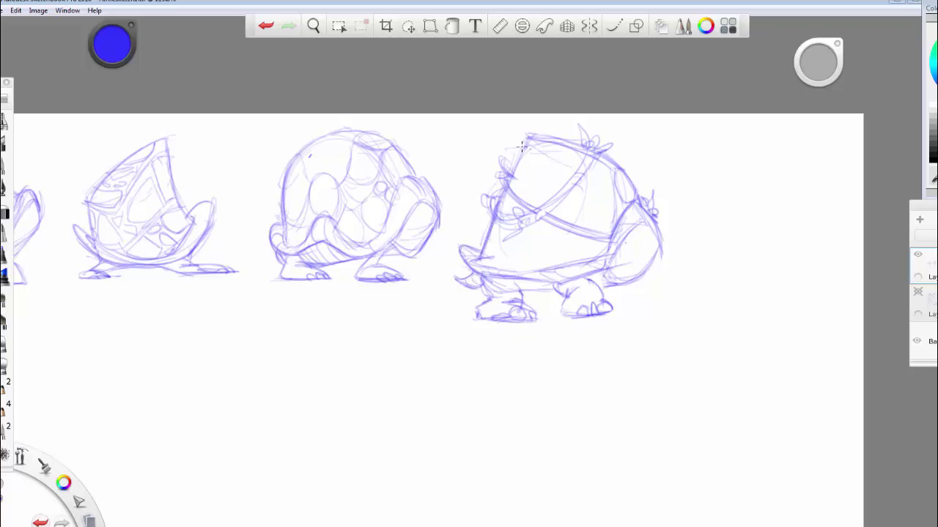
# Draw a ground line under the fifth turtle and rework its front foot to rest flat with side-facing toes
pyautogui.moveTo(526, 317)
pyautogui.mouseDown()
pyautogui.moveTo(446, 321)
pyautogui.moveTo(669, 320)
pyautogui.mouseUp()
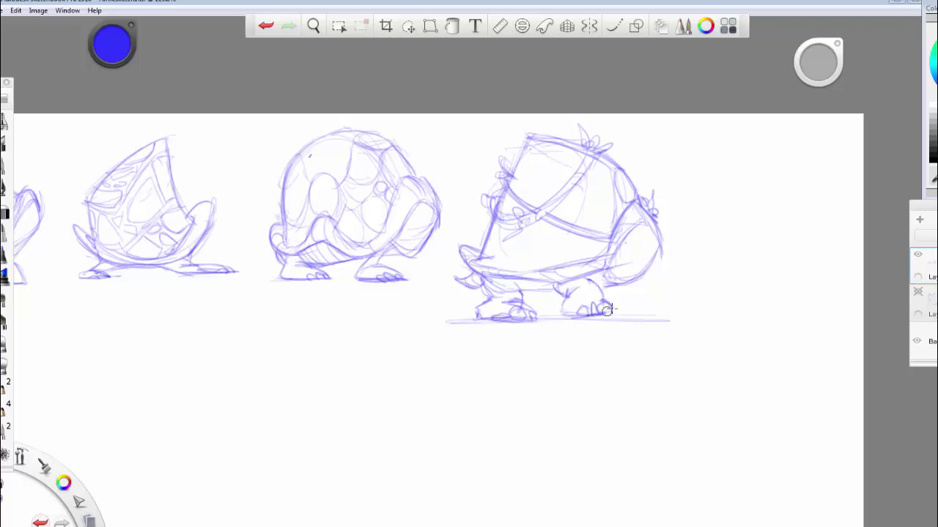
pyautogui.moveTo(609, 310)
pyautogui.mouseDown()
pyautogui.moveTo(563, 306)
pyautogui.moveTo(562, 317)
pyautogui.mouseUp()
pyautogui.moveTo(562, 318)
pyautogui.mouseDown()
pyautogui.moveTo(617, 315)
pyautogui.moveTo(594, 311)
pyautogui.moveTo(604, 316)
pyautogui.mouseUp()
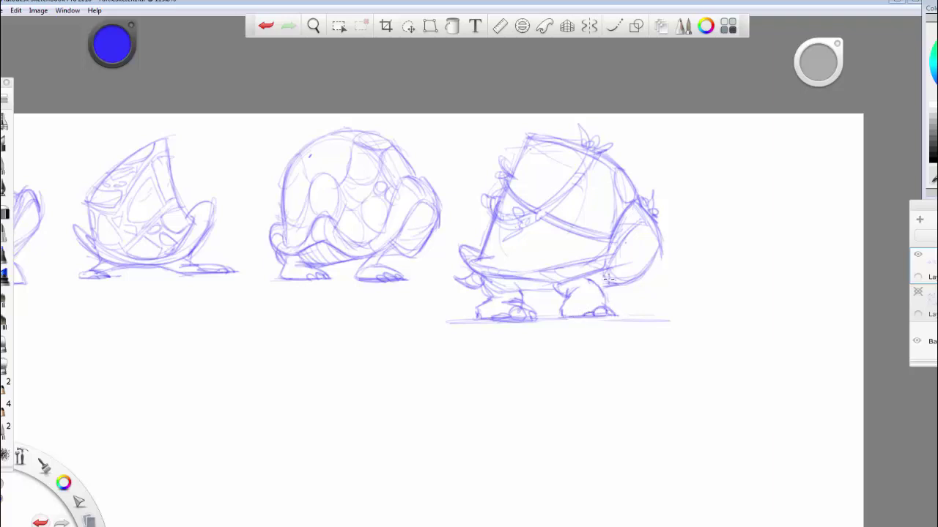
# Extend the fifth turtle's belly curve up to the neck opening, and darken the outlines of the opening and the shell's back edge
pyautogui.moveTo(525, 290); pyautogui.dragTo(630, 284)
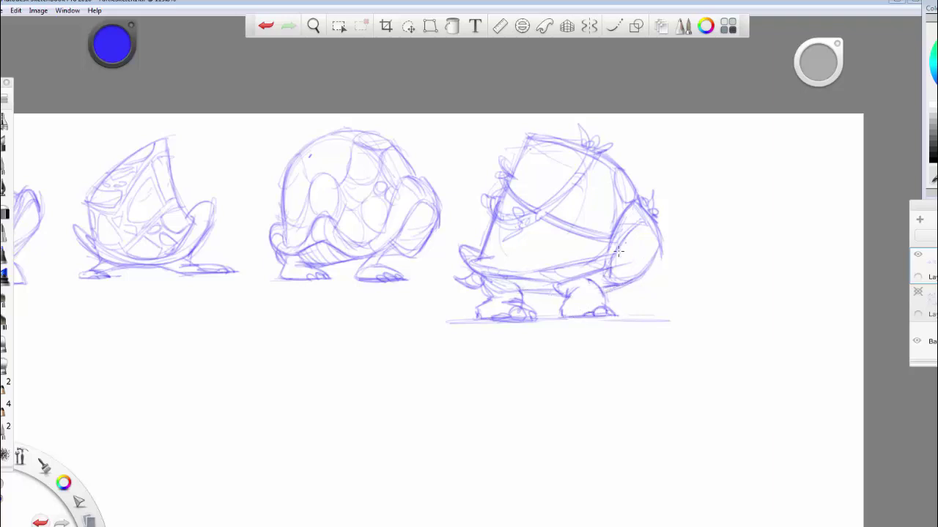
pyautogui.moveTo(619, 251)
pyautogui.mouseDown()
pyautogui.moveTo(639, 222)
pyautogui.moveTo(663, 254)
pyautogui.moveTo(592, 277)
pyautogui.moveTo(619, 267)
pyautogui.mouseUp()
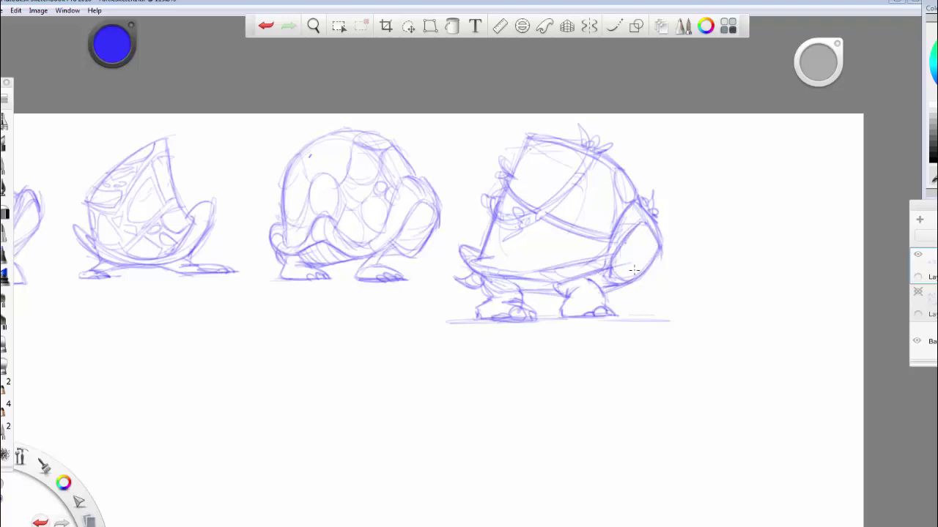
pyautogui.moveTo(642, 225)
pyautogui.mouseDown()
pyautogui.moveTo(649, 268)
pyautogui.moveTo(616, 264)
pyautogui.moveTo(619, 274)
pyautogui.moveTo(659, 249)
pyautogui.moveTo(645, 233)
pyautogui.moveTo(664, 236)
pyautogui.mouseUp()
pyautogui.moveTo(534, 136); pyautogui.dragTo(486, 206)
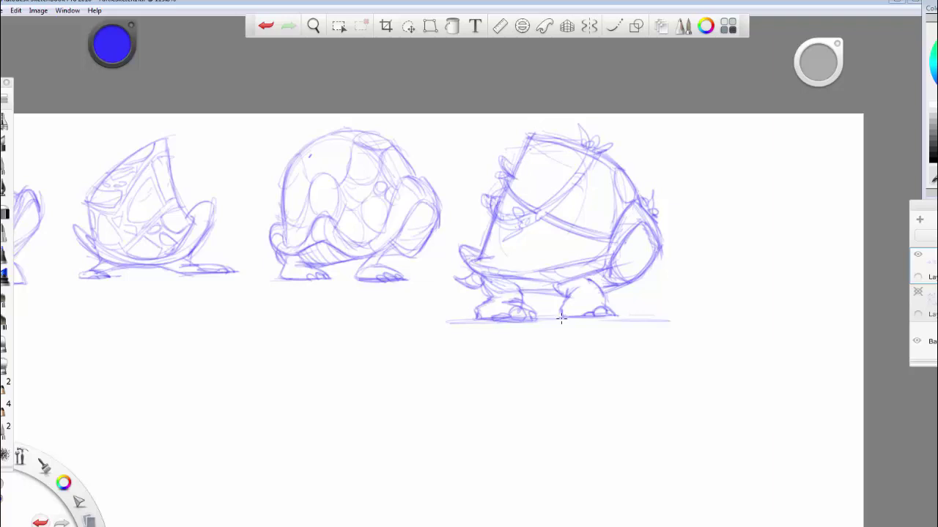
# Lasso the fifth turtle, scale it down slightly and move it up in line with the other turtles
pyautogui.click(408, 26)
pyautogui.moveTo(524, 124)
pyautogui.mouseDown()
pyautogui.moveTo(477, 178)
pyautogui.moveTo(650, 379)
pyautogui.moveTo(641, 126)
pyautogui.moveTo(672, 241)
pyautogui.moveTo(651, 246)
pyautogui.mouseUp()
pyautogui.moveTo(642, 217); pyautogui.dragTo(644, 217)
pyautogui.click(665, 190)
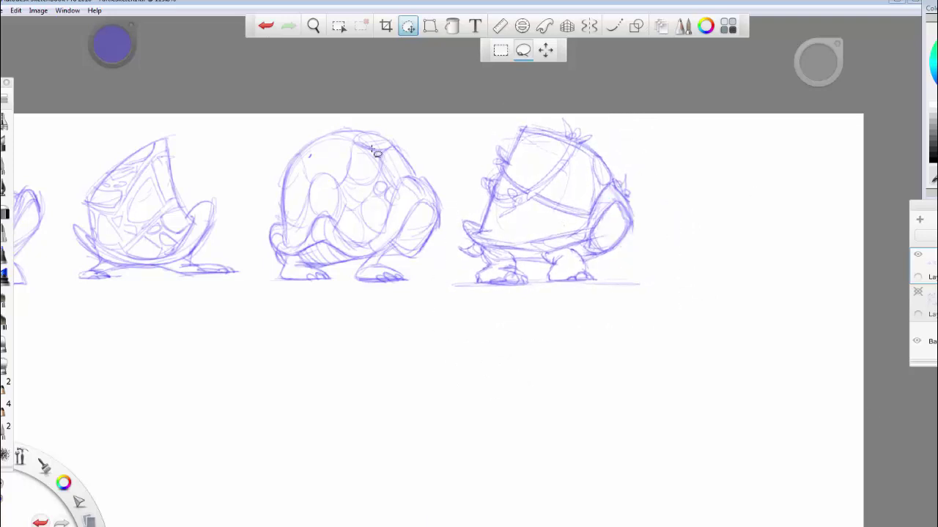
# Block in a sixth turtle beside the fifth, with a low wedge-shaped shell, upturned back tip and an angular rim peaking at the front
pyautogui.press('space')
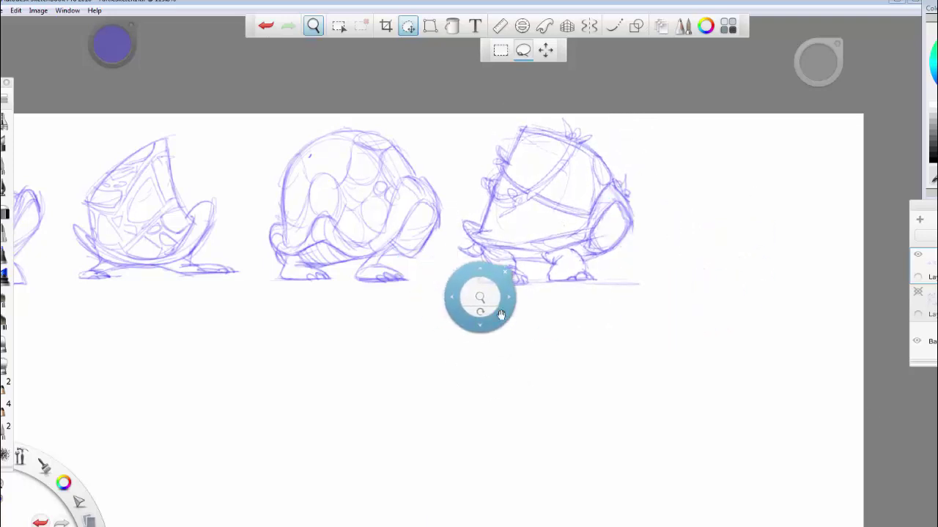
pyautogui.moveTo(502, 315); pyautogui.dragTo(369, 244)
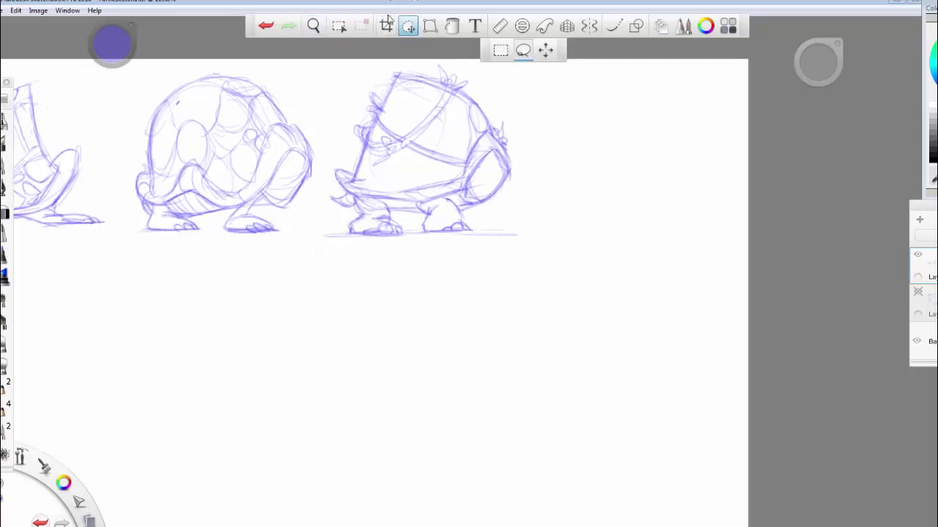
pyautogui.click(3, 139)
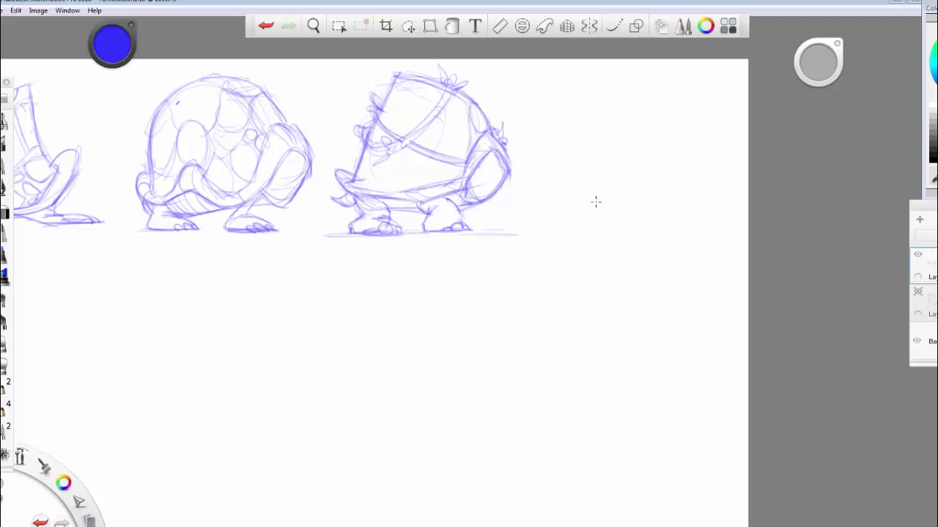
pyautogui.moveTo(546, 186)
pyautogui.mouseDown()
pyautogui.moveTo(559, 202)
pyautogui.moveTo(547, 200)
pyautogui.moveTo(699, 121)
pyautogui.mouseUp()
pyautogui.moveTo(572, 198); pyautogui.dragTo(705, 176)
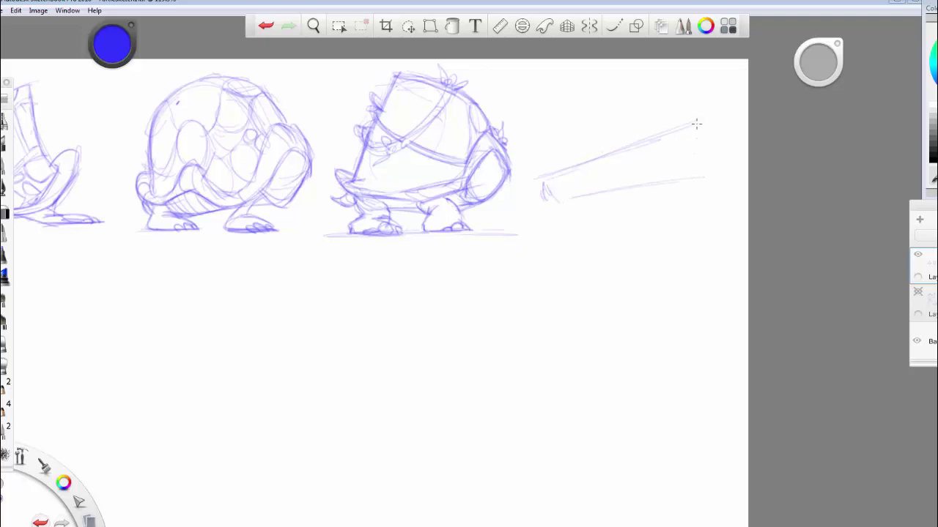
pyautogui.moveTo(688, 126); pyautogui.dragTo(705, 157)
pyautogui.moveTo(695, 124); pyautogui.dragTo(734, 171)
pyautogui.moveTo(647, 183)
pyautogui.mouseDown()
pyautogui.moveTo(706, 155)
pyautogui.moveTo(737, 185)
pyautogui.moveTo(659, 178)
pyautogui.moveTo(624, 193)
pyautogui.moveTo(543, 191)
pyautogui.moveTo(549, 195)
pyautogui.moveTo(531, 163)
pyautogui.moveTo(538, 206)
pyautogui.moveTo(545, 192)
pyautogui.moveTo(565, 197)
pyautogui.moveTo(558, 208)
pyautogui.moveTo(660, 197)
pyautogui.moveTo(722, 176)
pyautogui.moveTo(645, 192)
pyautogui.mouseUp()
pyautogui.moveTo(696, 122)
pyautogui.mouseDown()
pyautogui.moveTo(722, 151)
pyautogui.moveTo(720, 178)
pyautogui.moveTo(731, 178)
pyautogui.moveTo(629, 196)
pyautogui.mouseUp()
pyautogui.moveTo(551, 173)
pyautogui.mouseDown()
pyautogui.moveTo(540, 199)
pyautogui.moveTo(540, 167)
pyautogui.mouseUp()
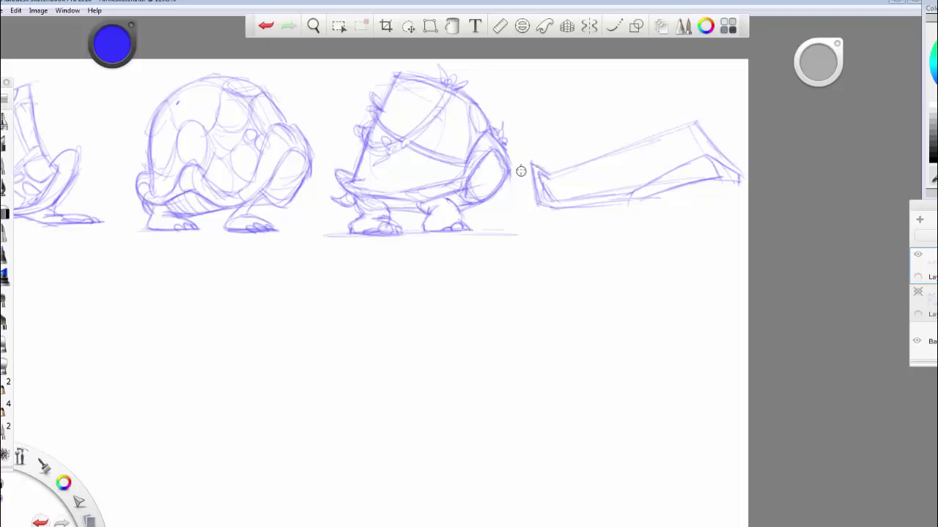
# Sketch the sixth turtle's shallow belly curve and a wide neck opening beneath the front of the rim
pyautogui.moveTo(539, 203); pyautogui.dragTo(634, 197)
pyautogui.moveTo(732, 186); pyautogui.dragTo(719, 200)
pyautogui.moveTo(582, 210)
pyautogui.mouseDown()
pyautogui.moveTo(663, 208)
pyautogui.moveTo(601, 217)
pyautogui.moveTo(721, 186)
pyautogui.moveTo(663, 213)
pyautogui.moveTo(681, 208)
pyautogui.moveTo(690, 181)
pyautogui.moveTo(671, 200)
pyautogui.moveTo(725, 195)
pyautogui.moveTo(677, 203)
pyautogui.moveTo(657, 194)
pyautogui.moveTo(669, 209)
pyautogui.moveTo(723, 199)
pyautogui.moveTo(713, 207)
pyautogui.moveTo(736, 182)
pyautogui.moveTo(705, 208)
pyautogui.moveTo(663, 193)
pyautogui.mouseUp()
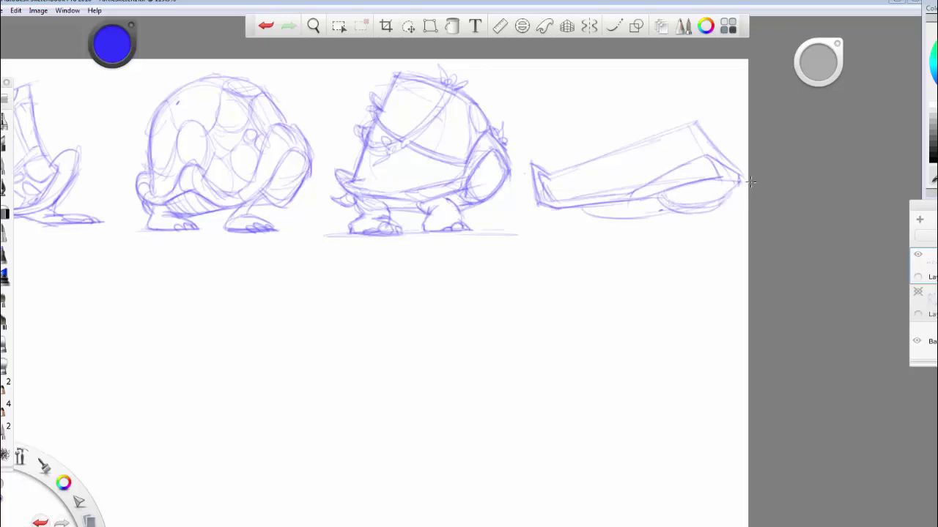
# Undo the wide neck opening and redraw it narrower and rounder under the sixth turtle's front rim peak
pyautogui.click(265, 26)
pyautogui.click(266, 26)
pyautogui.click(265, 26)
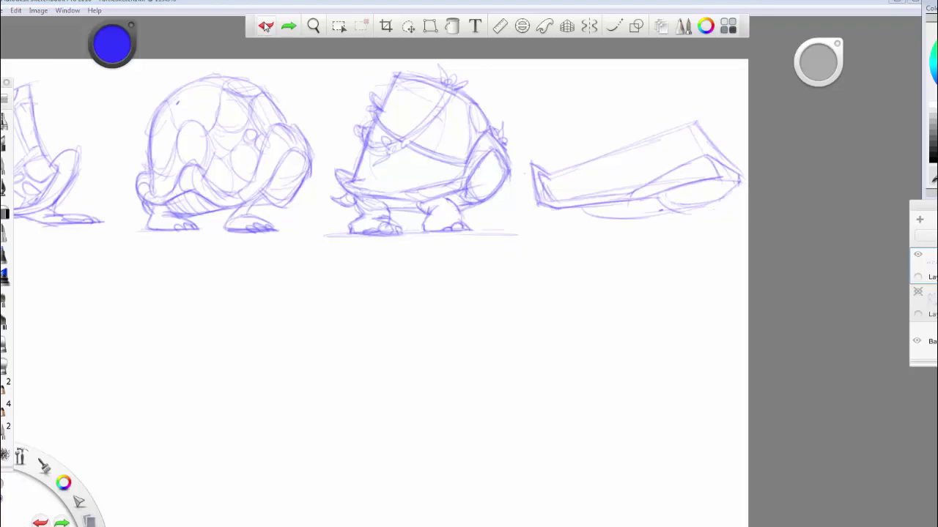
pyautogui.click(266, 26)
pyautogui.click(266, 25)
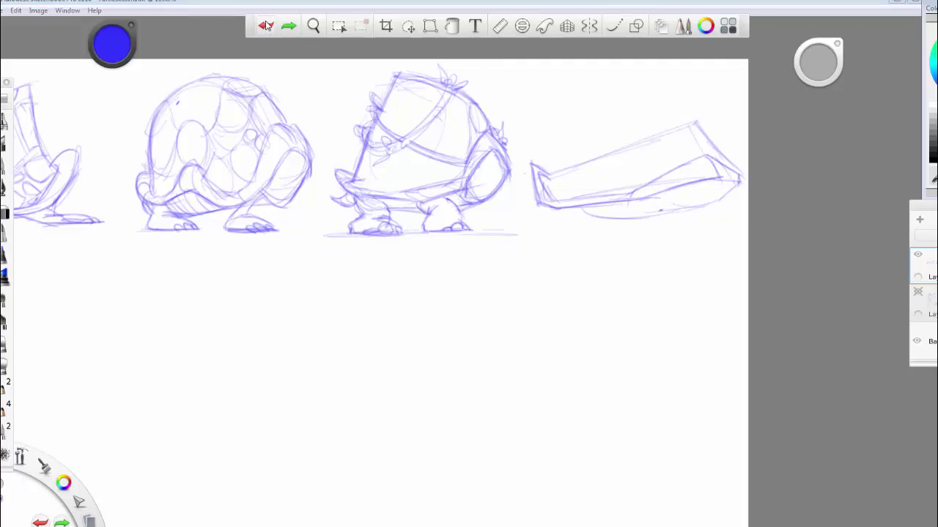
pyautogui.moveTo(664, 208)
pyautogui.mouseDown()
pyautogui.moveTo(673, 139)
pyautogui.moveTo(688, 202)
pyautogui.moveTo(730, 181)
pyautogui.moveTo(677, 188)
pyautogui.moveTo(695, 209)
pyautogui.mouseUp()
pyautogui.moveTo(736, 180)
pyautogui.mouseDown()
pyautogui.moveTo(713, 206)
pyautogui.moveTo(722, 180)
pyautogui.moveTo(740, 182)
pyautogui.moveTo(701, 158)
pyautogui.moveTo(686, 162)
pyautogui.moveTo(682, 179)
pyautogui.moveTo(666, 176)
pyautogui.moveTo(697, 159)
pyautogui.moveTo(714, 176)
pyautogui.mouseUp()
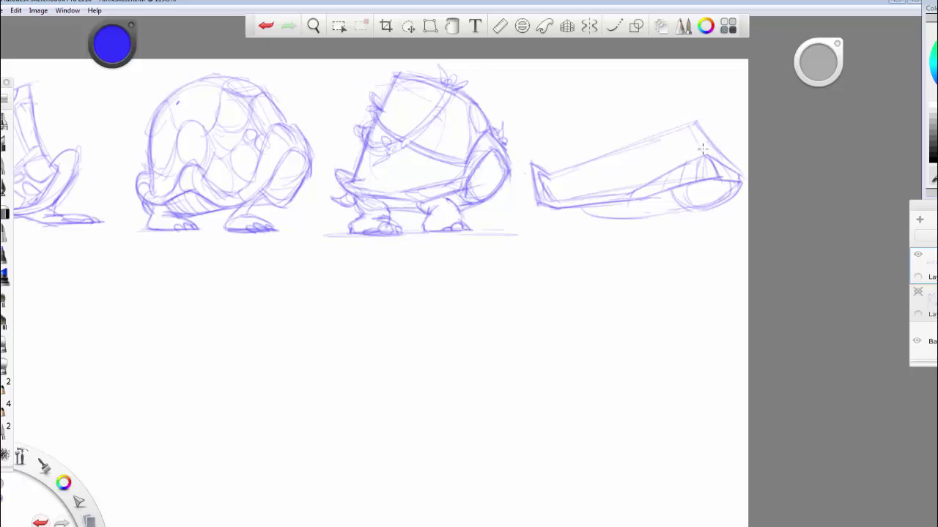
# Firm up the sixth shell's front edge and neck opening, and continue the belly line to the back with short plate divisions
pyautogui.moveTo(688, 126); pyautogui.dragTo(700, 143)
pyautogui.moveTo(687, 189)
pyautogui.mouseDown()
pyautogui.moveTo(725, 187)
pyautogui.moveTo(722, 201)
pyautogui.moveTo(692, 208)
pyautogui.moveTo(698, 212)
pyautogui.moveTo(729, 185)
pyautogui.mouseUp()
pyautogui.moveTo(668, 216)
pyautogui.mouseDown()
pyautogui.moveTo(588, 211)
pyautogui.moveTo(652, 216)
pyautogui.mouseUp()
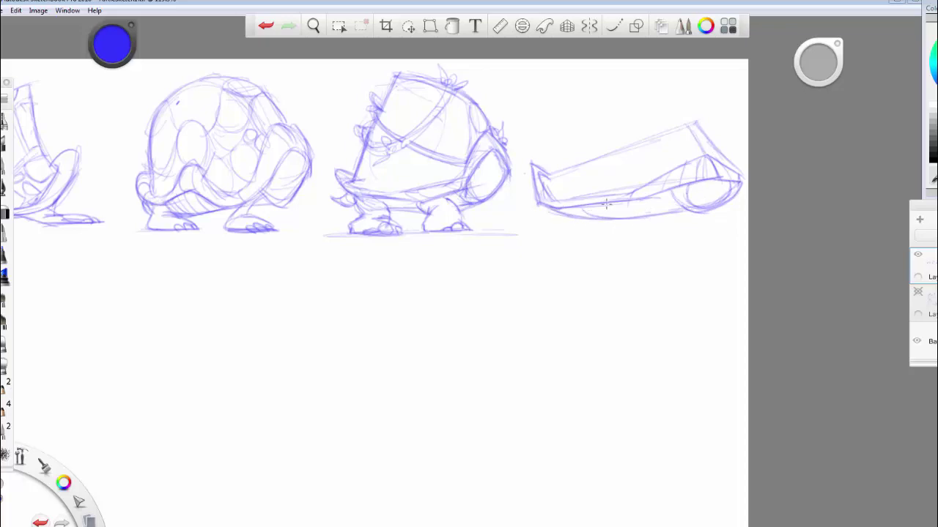
pyautogui.moveTo(568, 208); pyautogui.dragTo(594, 220)
# Draw a straight ground line under the sixth turtle and add its stubby rear foot with toes
pyautogui.moveTo(522, 236); pyautogui.dragTo(724, 236)
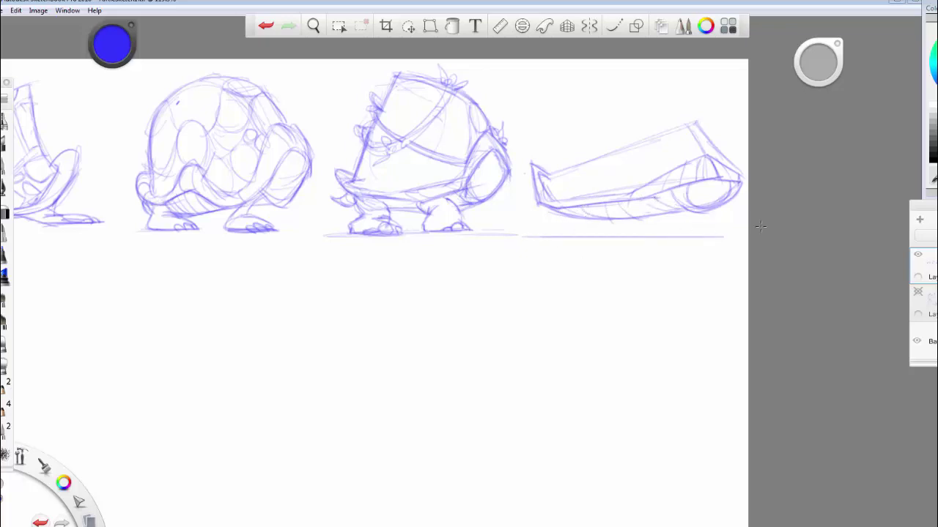
pyautogui.moveTo(550, 234); pyautogui.dragTo(589, 235)
pyautogui.moveTo(549, 231)
pyautogui.mouseDown()
pyautogui.moveTo(557, 219)
pyautogui.moveTo(590, 215)
pyautogui.moveTo(585, 229)
pyautogui.moveTo(602, 233)
pyautogui.mouseUp()
pyautogui.moveTo(548, 222)
pyautogui.mouseDown()
pyautogui.moveTo(558, 230)
pyautogui.moveTo(548, 238)
pyautogui.moveTo(608, 233)
pyautogui.mouseUp()
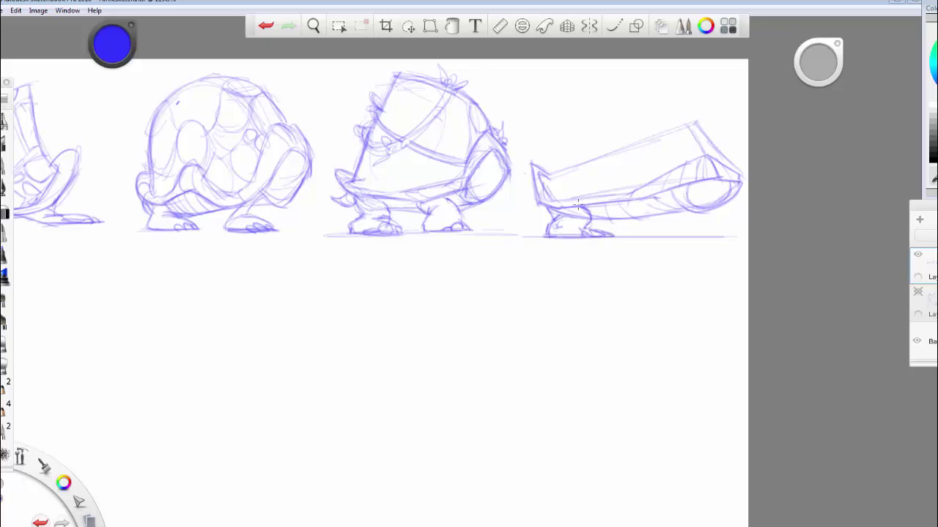
# Strengthen the sixth shell's rim and upper edge, and draw the front leg with a long foot and pointed toes
pyautogui.moveTo(630, 192); pyautogui.dragTo(699, 144)
pyautogui.moveTo(740, 173)
pyautogui.mouseDown()
pyautogui.moveTo(740, 183)
pyautogui.moveTo(699, 126)
pyautogui.moveTo(625, 144)
pyautogui.mouseUp()
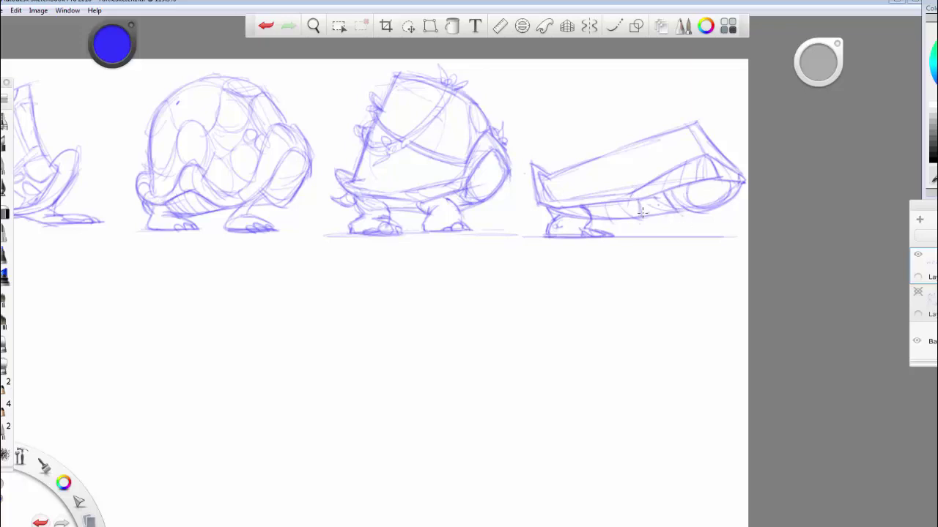
pyautogui.moveTo(643, 214)
pyautogui.mouseDown()
pyautogui.moveTo(685, 233)
pyautogui.moveTo(680, 215)
pyautogui.moveTo(688, 234)
pyautogui.moveTo(673, 218)
pyautogui.moveTo(704, 235)
pyautogui.moveTo(679, 232)
pyautogui.moveTo(712, 236)
pyautogui.moveTo(681, 218)
pyautogui.mouseUp()
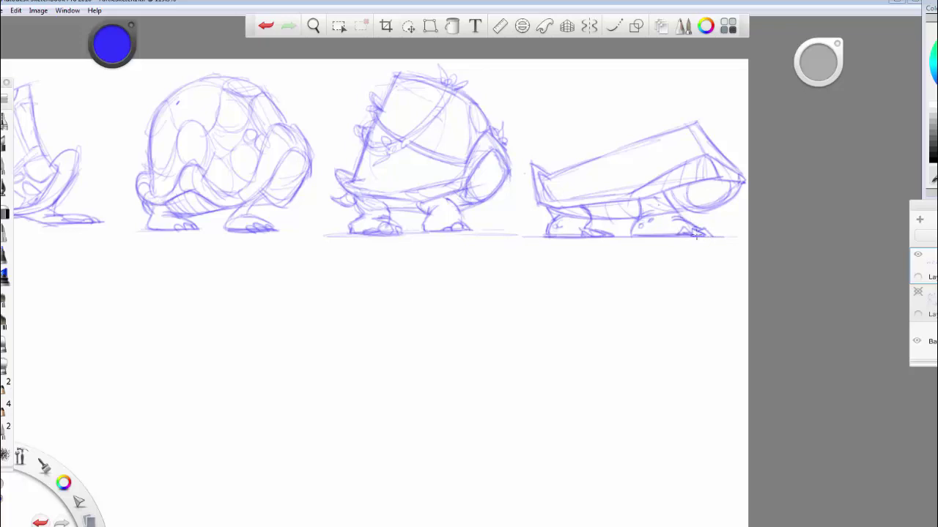
pyautogui.moveTo(629, 238)
pyautogui.mouseDown()
pyautogui.moveTo(684, 237)
pyautogui.moveTo(634, 226)
pyautogui.moveTo(641, 216)
pyautogui.mouseUp()
# Fill the side and front of the sixth shell with jagged, rock-like facet lines
pyautogui.moveTo(660, 136)
pyautogui.mouseDown()
pyautogui.moveTo(698, 140)
pyautogui.moveTo(644, 162)
pyautogui.moveTo(677, 169)
pyautogui.moveTo(677, 150)
pyautogui.moveTo(634, 161)
pyautogui.moveTo(662, 152)
pyautogui.moveTo(646, 144)
pyautogui.moveTo(586, 175)
pyautogui.moveTo(615, 157)
pyautogui.moveTo(583, 164)
pyautogui.moveTo(593, 173)
pyautogui.moveTo(641, 158)
pyautogui.moveTo(608, 173)
pyautogui.mouseUp()
pyautogui.moveTo(669, 171)
pyautogui.mouseDown()
pyautogui.moveTo(643, 171)
pyautogui.moveTo(609, 188)
pyautogui.mouseUp()
pyautogui.moveTo(621, 181)
pyautogui.mouseDown()
pyautogui.moveTo(599, 192)
pyautogui.moveTo(633, 180)
pyautogui.moveTo(554, 178)
pyautogui.moveTo(553, 189)
pyautogui.moveTo(571, 176)
pyautogui.moveTo(546, 181)
pyautogui.moveTo(550, 187)
pyautogui.moveTo(579, 169)
pyautogui.moveTo(571, 196)
pyautogui.moveTo(556, 196)
pyautogui.moveTo(596, 194)
pyautogui.moveTo(585, 184)
pyautogui.moveTo(611, 180)
pyautogui.moveTo(586, 178)
pyautogui.moveTo(623, 173)
pyautogui.moveTo(565, 171)
pyautogui.moveTo(577, 183)
pyautogui.moveTo(550, 185)
pyautogui.mouseUp()
pyautogui.moveTo(697, 123); pyautogui.dragTo(709, 143)
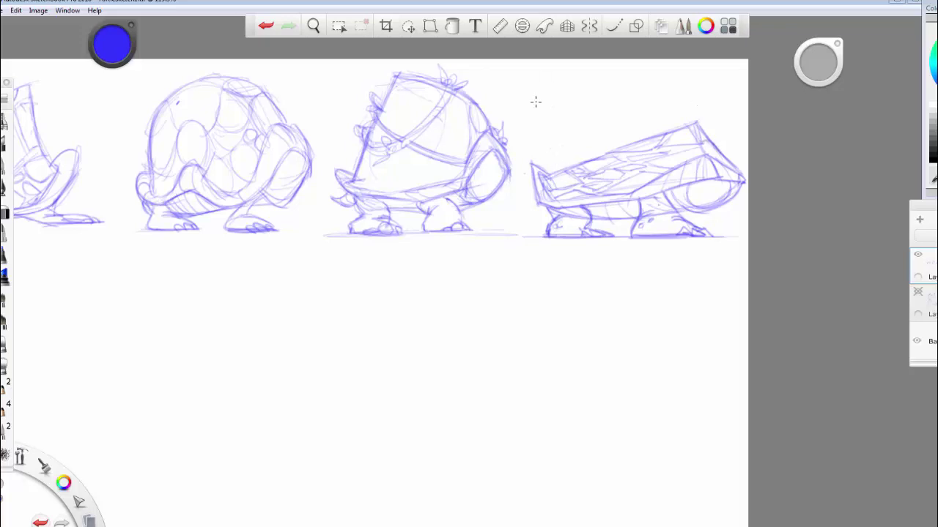
# Add jagged spikes along the sixth shell's top ridge, with a tall horn at the front peak
pyautogui.moveTo(582, 159); pyautogui.dragTo(556, 175)
pyautogui.moveTo(562, 165); pyautogui.dragTo(591, 153)
pyautogui.moveTo(685, 118)
pyautogui.mouseDown()
pyautogui.moveTo(708, 100)
pyautogui.moveTo(704, 121)
pyautogui.moveTo(667, 129)
pyautogui.moveTo(682, 119)
pyautogui.moveTo(709, 136)
pyautogui.moveTo(617, 148)
pyautogui.moveTo(639, 128)
pyautogui.moveTo(624, 125)
pyautogui.moveTo(616, 146)
pyautogui.moveTo(625, 129)
pyautogui.moveTo(643, 132)
pyautogui.moveTo(549, 173)
pyautogui.moveTo(558, 171)
pyautogui.mouseUp()
pyautogui.moveTo(708, 136)
pyautogui.mouseDown()
pyautogui.moveTo(694, 108)
pyautogui.moveTo(680, 119)
pyautogui.moveTo(709, 100)
pyautogui.moveTo(713, 140)
pyautogui.moveTo(737, 174)
pyautogui.mouseUp()
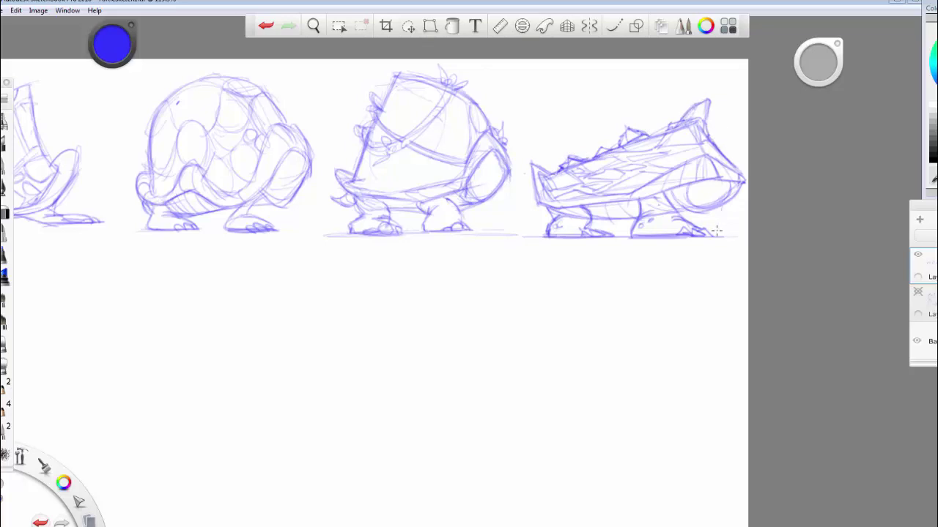
# Draw hatched far-side front legs on the sixth turtle and on the fifth, with the fifth's leg raised mid-step
pyautogui.moveTo(720, 208)
pyautogui.mouseDown()
pyautogui.moveTo(718, 233)
pyautogui.moveTo(739, 236)
pyautogui.mouseUp()
pyautogui.moveTo(696, 214); pyautogui.dragTo(738, 237)
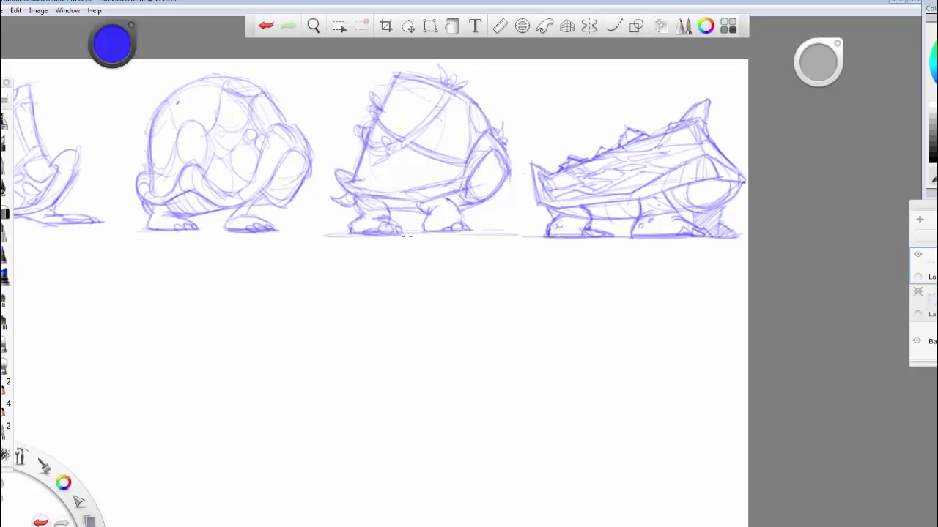
pyautogui.moveTo(349, 235)
pyautogui.mouseDown()
pyautogui.moveTo(482, 234)
pyautogui.moveTo(424, 223)
pyautogui.moveTo(444, 233)
pyautogui.moveTo(477, 210)
pyautogui.moveTo(485, 223)
pyautogui.moveTo(513, 202)
pyautogui.moveTo(490, 225)
pyautogui.moveTo(509, 196)
pyautogui.moveTo(523, 196)
pyautogui.moveTo(494, 197)
pyautogui.moveTo(497, 230)
pyautogui.moveTo(511, 200)
pyautogui.moveTo(468, 213)
pyautogui.moveTo(519, 193)
pyautogui.moveTo(492, 227)
pyautogui.mouseUp()
pyautogui.moveTo(521, 198); pyautogui.dragTo(502, 227)
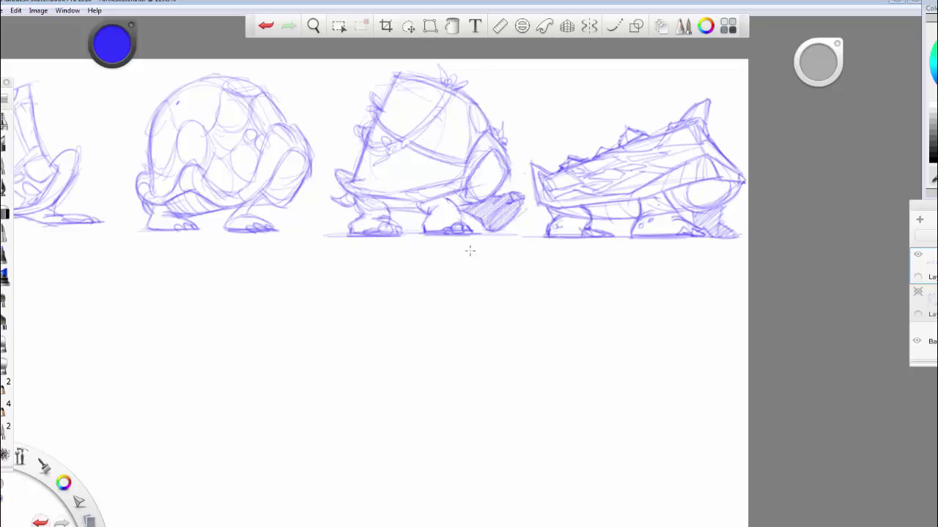
# Draw horizontal ground lines beneath the fourth and third turtles' feet
pyautogui.press('space')
pyautogui.moveTo(482, 345)
pyautogui.mouseDown()
pyautogui.moveTo(787, 344)
pyautogui.moveTo(828, 356)
pyautogui.mouseUp()
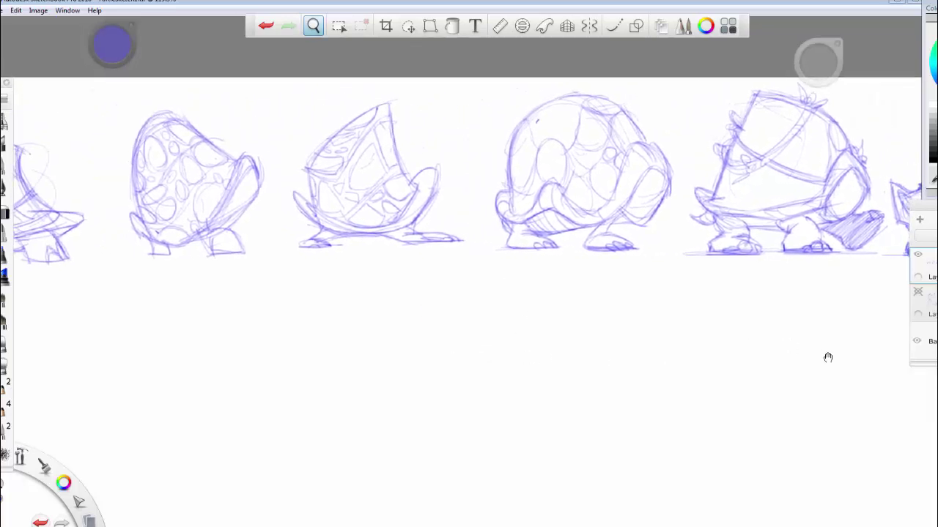
pyautogui.moveTo(489, 252); pyautogui.dragTo(665, 243)
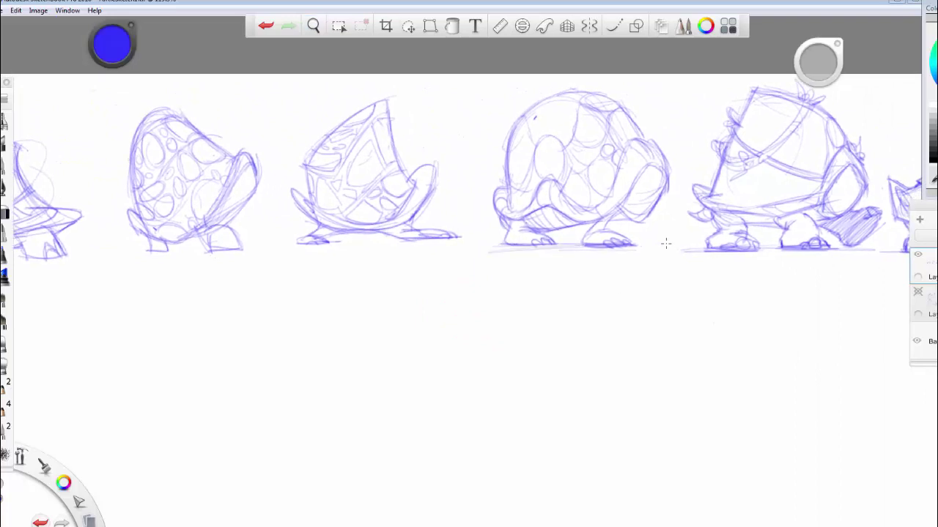
pyautogui.moveTo(283, 244); pyautogui.dragTo(457, 248)
pyautogui.moveTo(474, 248); pyautogui.dragTo(318, 246)
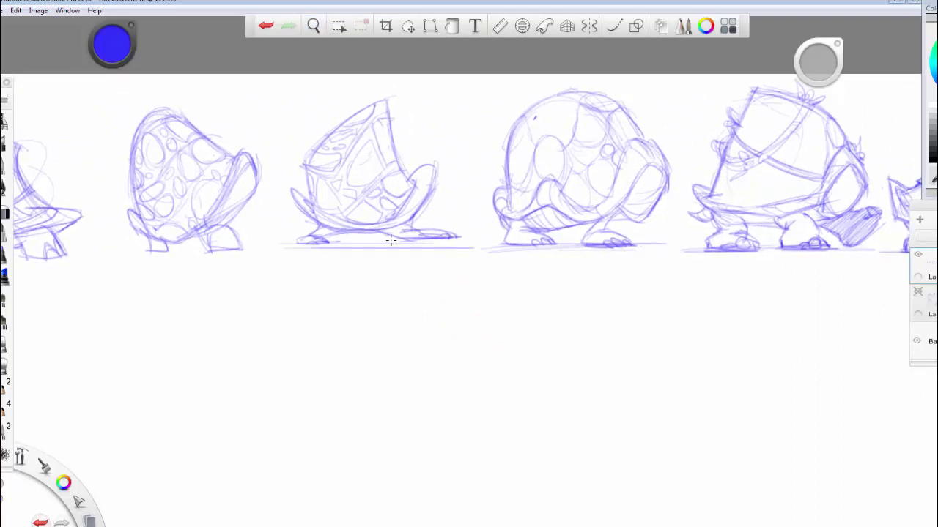
pyautogui.moveTo(391, 240); pyautogui.dragTo(278, 247)
pyautogui.moveTo(302, 243); pyautogui.dragTo(447, 240)
pyautogui.moveTo(343, 242)
pyautogui.mouseDown()
pyautogui.moveTo(473, 241)
pyautogui.moveTo(236, 252)
pyautogui.mouseUp()
# Continue the ground lines beneath the second and first turtles
pyautogui.press('space')
pyautogui.moveTo(337, 293); pyautogui.dragTo(647, 288)
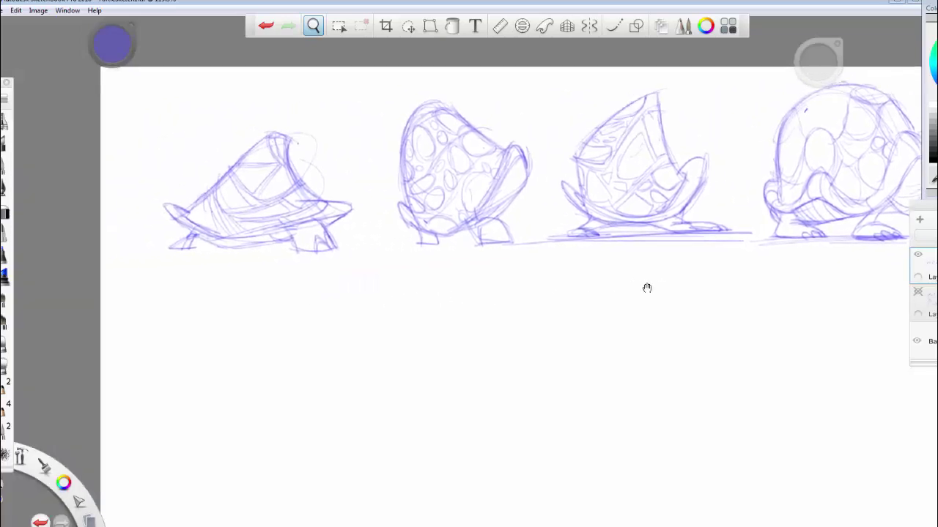
pyautogui.moveTo(398, 239); pyautogui.dragTo(542, 239)
pyautogui.moveTo(385, 244); pyautogui.dragTo(354, 249)
pyautogui.moveTo(250, 247)
pyautogui.mouseDown()
pyautogui.moveTo(136, 248)
pyautogui.moveTo(352, 247)
pyautogui.moveTo(120, 248)
pyautogui.mouseUp()
pyautogui.moveTo(120, 244); pyautogui.dragTo(356, 243)
pyautogui.moveTo(284, 245); pyautogui.dragTo(109, 257)
# Draw two faint horizontal guide lines across the canvas below the turtle row, marking a second and a third row
pyautogui.press('space')
pyautogui.moveTo(585, 361)
pyautogui.mouseDown()
pyautogui.moveTo(579, 340)
pyautogui.moveTo(420, 295)
pyautogui.moveTo(435, 286)
pyautogui.moveTo(370, 283)
pyautogui.mouseUp()
pyautogui.moveTo(479, 316); pyautogui.dragTo(890, 318)
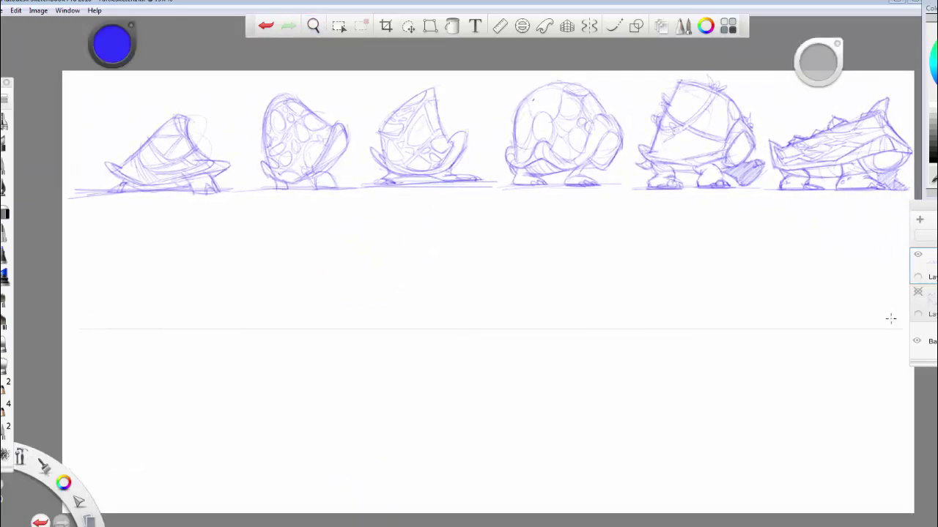
pyautogui.moveTo(147, 466); pyautogui.dragTo(908, 471)
pyautogui.press('space')
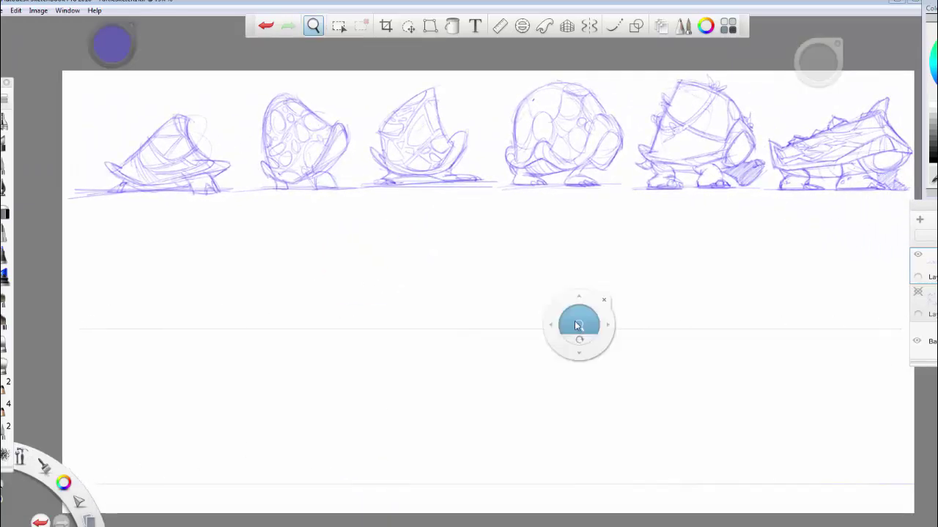
pyautogui.moveTo(577, 320)
pyautogui.mouseDown()
pyautogui.moveTo(622, 321)
pyautogui.moveTo(634, 381)
pyautogui.moveTo(720, 421)
pyautogui.moveTo(713, 418)
pyautogui.mouseUp()
pyautogui.press('space')
pyautogui.moveTo(571, 378); pyautogui.dragTo(700, 389)
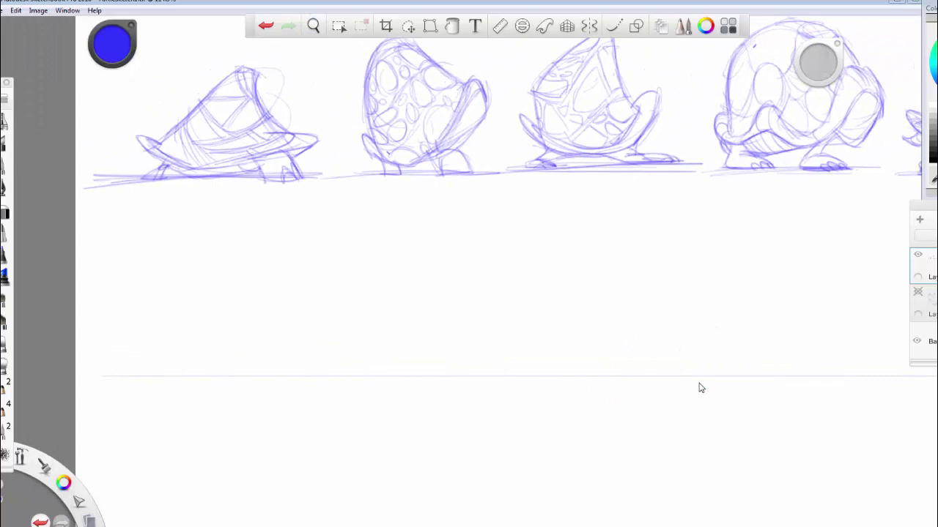
# Rough in a new turtle at the start of the second row, with a tall dome, round front opening and flared rear
pyautogui.moveTo(104, 325); pyautogui.dragTo(163, 364)
pyautogui.moveTo(273, 338); pyautogui.dragTo(257, 358)
pyautogui.moveTo(192, 356)
pyautogui.mouseDown()
pyautogui.moveTo(236, 331)
pyautogui.moveTo(195, 244)
pyautogui.moveTo(233, 328)
pyautogui.mouseUp()
pyautogui.moveTo(183, 247)
pyautogui.mouseDown()
pyautogui.moveTo(217, 335)
pyautogui.moveTo(145, 313)
pyautogui.mouseUp()
pyautogui.moveTo(187, 246)
pyautogui.mouseDown()
pyautogui.moveTo(146, 306)
pyautogui.moveTo(90, 316)
pyautogui.moveTo(115, 314)
pyautogui.mouseUp()
pyautogui.moveTo(139, 356)
pyautogui.mouseDown()
pyautogui.moveTo(88, 319)
pyautogui.moveTo(99, 306)
pyautogui.mouseUp()
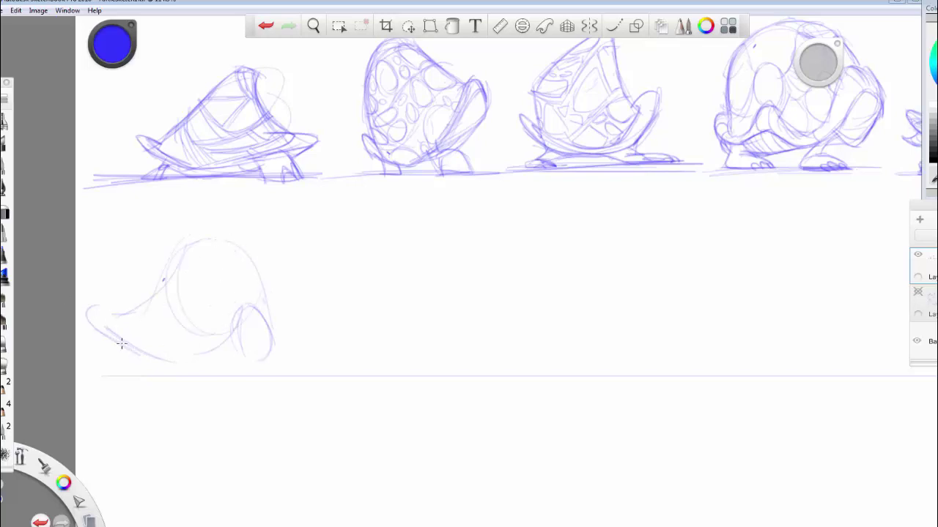
# Draw the shell's pointed rear flare and sweep the rim along the lower edge and up over the front opening
pyautogui.moveTo(121, 343)
pyautogui.mouseDown()
pyautogui.moveTo(104, 304)
pyautogui.moveTo(135, 311)
pyautogui.mouseUp()
pyautogui.moveTo(118, 335)
pyautogui.mouseDown()
pyautogui.moveTo(91, 317)
pyautogui.moveTo(129, 314)
pyautogui.mouseUp()
pyautogui.moveTo(132, 310)
pyautogui.mouseDown()
pyautogui.moveTo(94, 311)
pyautogui.moveTo(140, 351)
pyautogui.mouseUp()
pyautogui.moveTo(88, 307); pyautogui.dragTo(150, 307)
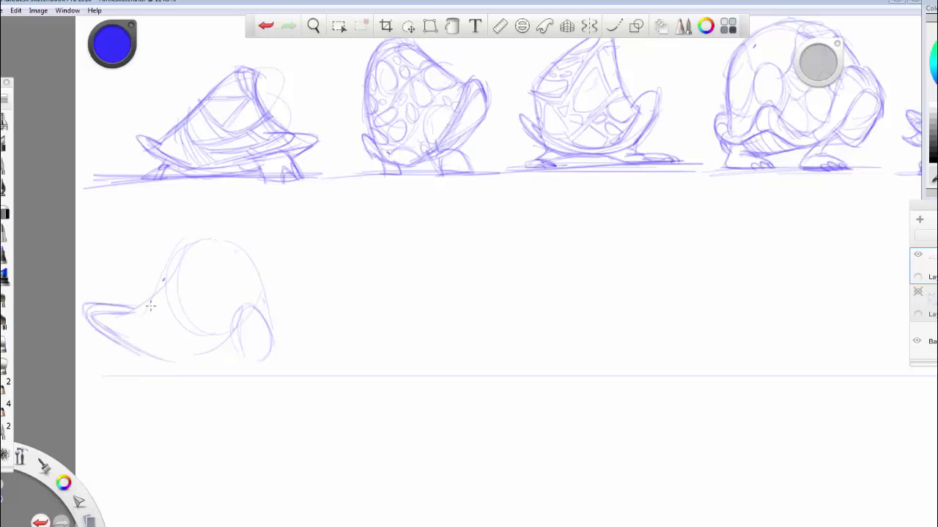
pyautogui.moveTo(129, 344)
pyautogui.mouseDown()
pyautogui.moveTo(221, 355)
pyautogui.moveTo(211, 354)
pyautogui.moveTo(260, 294)
pyautogui.moveTo(273, 329)
pyautogui.moveTo(251, 309)
pyautogui.moveTo(211, 360)
pyautogui.mouseUp()
pyautogui.moveTo(145, 359); pyautogui.dragTo(201, 362)
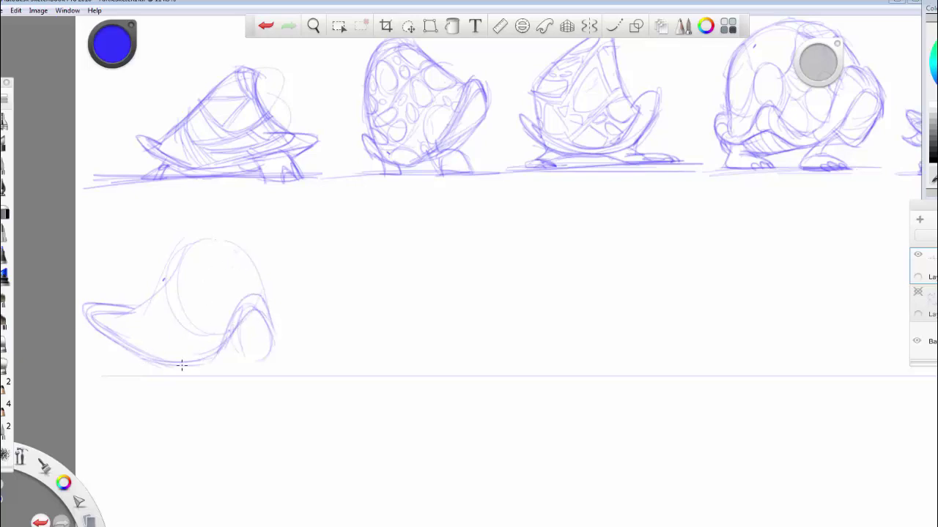
pyautogui.moveTo(123, 344); pyautogui.dragTo(163, 364)
pyautogui.moveTo(86, 313); pyautogui.dragTo(111, 339)
# Sketch the sagging belly under the rim and firm up the oval front opening and dome outline
pyautogui.moveTo(271, 322)
pyautogui.mouseDown()
pyautogui.moveTo(277, 344)
pyautogui.moveTo(249, 347)
pyautogui.moveTo(235, 362)
pyautogui.moveTo(227, 338)
pyautogui.moveTo(272, 357)
pyautogui.mouseUp()
pyautogui.moveTo(107, 336)
pyautogui.mouseDown()
pyautogui.moveTo(136, 348)
pyautogui.moveTo(124, 366)
pyautogui.moveTo(118, 360)
pyautogui.moveTo(146, 383)
pyautogui.moveTo(135, 381)
pyautogui.moveTo(240, 375)
pyautogui.moveTo(262, 359)
pyautogui.moveTo(196, 386)
pyautogui.moveTo(267, 348)
pyautogui.mouseUp()
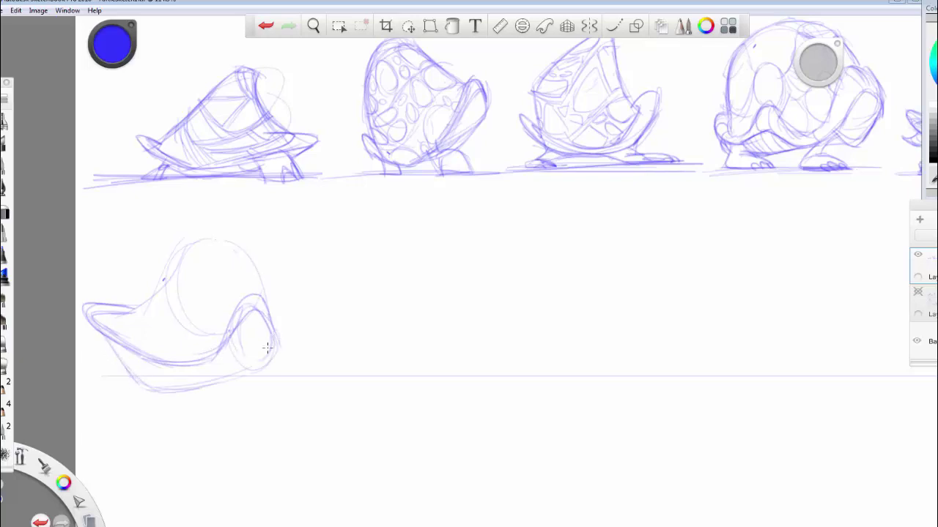
pyautogui.moveTo(270, 307)
pyautogui.mouseDown()
pyautogui.moveTo(252, 271)
pyautogui.moveTo(199, 236)
pyautogui.moveTo(128, 310)
pyautogui.mouseUp()
pyautogui.moveTo(211, 236)
pyautogui.mouseDown()
pyautogui.moveTo(249, 303)
pyautogui.moveTo(254, 271)
pyautogui.moveTo(277, 339)
pyautogui.moveTo(257, 293)
pyautogui.moveTo(272, 335)
pyautogui.moveTo(252, 359)
pyautogui.moveTo(232, 334)
pyautogui.moveTo(244, 364)
pyautogui.moveTo(234, 340)
pyautogui.moveTo(272, 345)
pyautogui.moveTo(228, 342)
pyautogui.moveTo(263, 376)
pyautogui.moveTo(281, 342)
pyautogui.moveTo(231, 336)
pyautogui.mouseUp()
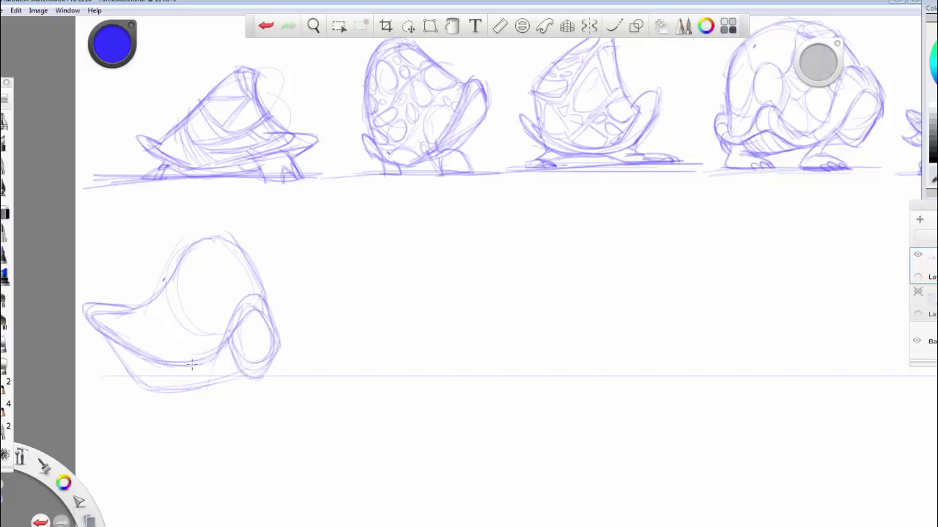
# Draw a thin near-side front leg with a splayed foot and sketch the curved plates of the belly
pyautogui.moveTo(191, 365); pyautogui.dragTo(196, 401)
pyautogui.moveTo(192, 400)
pyautogui.mouseDown()
pyautogui.moveTo(184, 404)
pyautogui.moveTo(237, 402)
pyautogui.moveTo(201, 408)
pyautogui.moveTo(224, 401)
pyautogui.moveTo(209, 399)
pyautogui.moveTo(236, 406)
pyautogui.moveTo(202, 408)
pyautogui.moveTo(221, 410)
pyautogui.moveTo(203, 380)
pyautogui.moveTo(183, 402)
pyautogui.mouseUp()
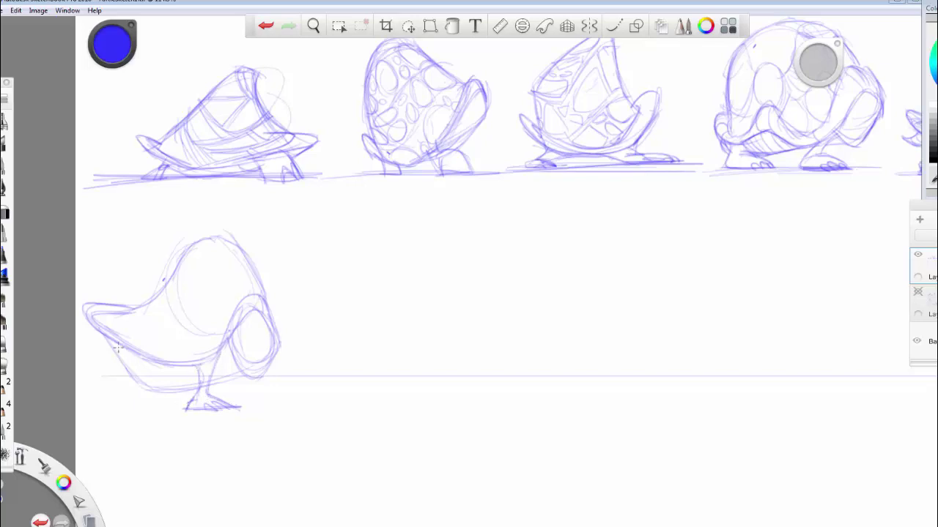
pyautogui.moveTo(117, 350)
pyautogui.mouseDown()
pyautogui.moveTo(146, 381)
pyautogui.moveTo(156, 352)
pyautogui.moveTo(196, 379)
pyautogui.moveTo(220, 344)
pyautogui.moveTo(234, 380)
pyautogui.mouseUp()
pyautogui.moveTo(248, 263)
pyautogui.mouseDown()
pyautogui.moveTo(271, 296)
pyautogui.moveTo(273, 360)
pyautogui.mouseUp()
# Draw the bent hind leg with a splayed foot and a ground line running beneath both feet
pyautogui.moveTo(123, 352); pyautogui.dragTo(138, 377)
pyautogui.moveTo(115, 353); pyautogui.dragTo(113, 385)
pyautogui.click(264, 29)
pyautogui.moveTo(140, 356)
pyautogui.mouseDown()
pyautogui.moveTo(101, 378)
pyautogui.moveTo(116, 384)
pyautogui.mouseUp()
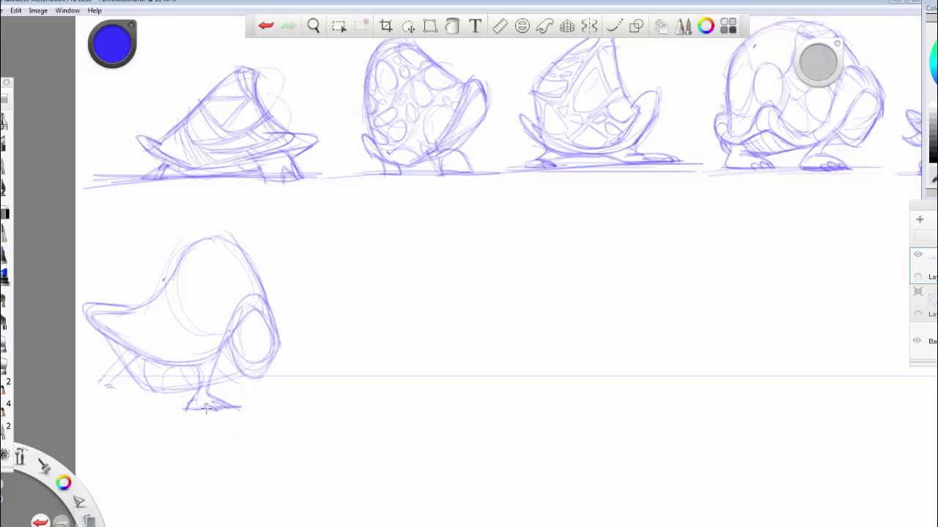
pyautogui.moveTo(205, 409)
pyautogui.mouseDown()
pyautogui.moveTo(92, 408)
pyautogui.moveTo(285, 405)
pyautogui.mouseUp()
pyautogui.moveTo(110, 387)
pyautogui.mouseDown()
pyautogui.moveTo(130, 411)
pyautogui.moveTo(99, 383)
pyautogui.moveTo(135, 409)
pyautogui.moveTo(103, 346)
pyautogui.moveTo(111, 378)
pyautogui.moveTo(144, 363)
pyautogui.moveTo(150, 348)
pyautogui.moveTo(99, 389)
pyautogui.moveTo(124, 344)
pyautogui.mouseUp()
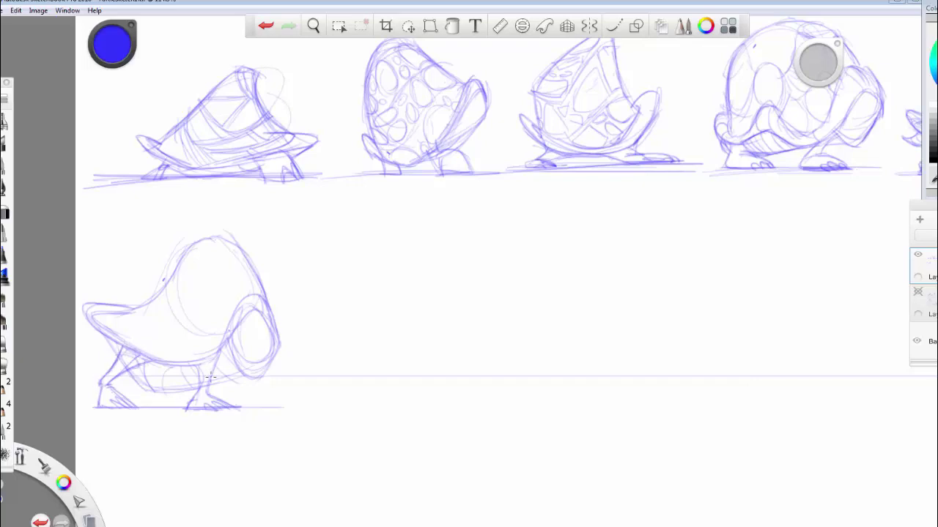
# Refine the front leg, add an inner contour along the rim and draw a large round patch atop the dome
pyautogui.moveTo(198, 366)
pyautogui.mouseDown()
pyautogui.moveTo(201, 386)
pyautogui.moveTo(184, 412)
pyautogui.mouseUp()
pyautogui.moveTo(250, 366)
pyautogui.mouseDown()
pyautogui.moveTo(229, 378)
pyautogui.moveTo(246, 374)
pyautogui.moveTo(234, 355)
pyautogui.moveTo(252, 381)
pyautogui.moveTo(262, 370)
pyautogui.moveTo(256, 378)
pyautogui.moveTo(270, 310)
pyautogui.moveTo(219, 337)
pyautogui.mouseUp()
pyautogui.moveTo(120, 315)
pyautogui.mouseDown()
pyautogui.moveTo(161, 341)
pyautogui.moveTo(209, 349)
pyautogui.mouseUp()
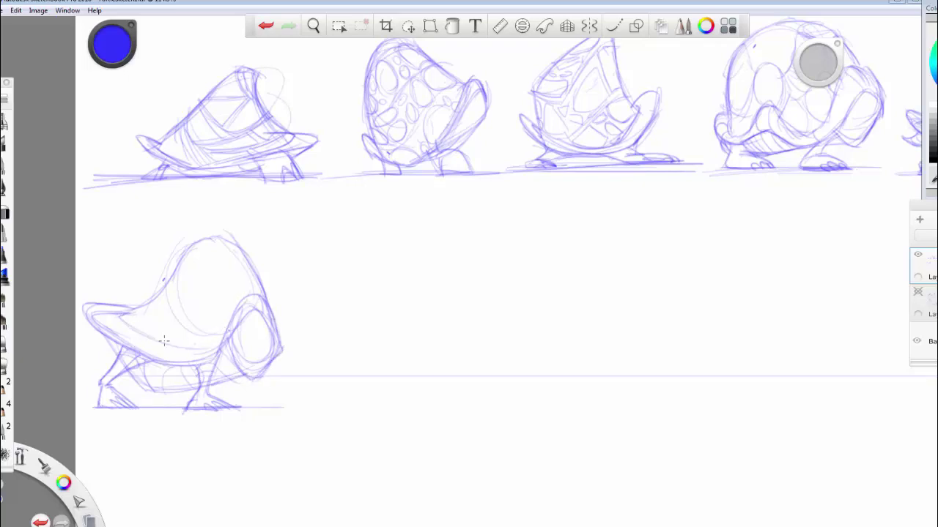
pyautogui.moveTo(111, 337); pyautogui.dragTo(181, 356)
pyautogui.moveTo(166, 285)
pyautogui.mouseDown()
pyautogui.moveTo(188, 326)
pyautogui.moveTo(214, 336)
pyautogui.mouseUp()
pyautogui.moveTo(170, 271)
pyautogui.mouseDown()
pyautogui.moveTo(227, 307)
pyautogui.moveTo(210, 243)
pyautogui.moveTo(203, 277)
pyautogui.moveTo(245, 254)
pyautogui.moveTo(195, 255)
pyautogui.moveTo(248, 267)
pyautogui.moveTo(223, 236)
pyautogui.moveTo(209, 236)
pyautogui.moveTo(248, 270)
pyautogui.mouseUp()
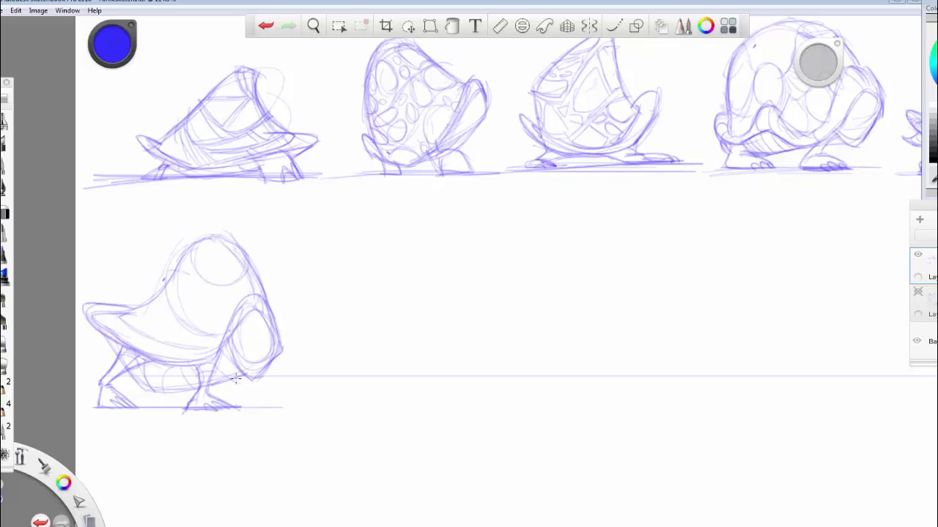
# Undo the latest rim strokes and redraw the front opening's outer edge as a smooth curve
pyautogui.moveTo(82, 306); pyautogui.dragTo(91, 327)
pyautogui.moveTo(243, 372)
pyautogui.mouseDown()
pyautogui.moveTo(253, 380)
pyautogui.moveTo(272, 362)
pyautogui.mouseUp()
pyautogui.hotkey('ctrl', 'z')
pyautogui.hotkey('ctrl', 'z')
pyautogui.hotkey('ctrl', 'z')
pyautogui.moveTo(277, 323); pyautogui.dragTo(268, 372)
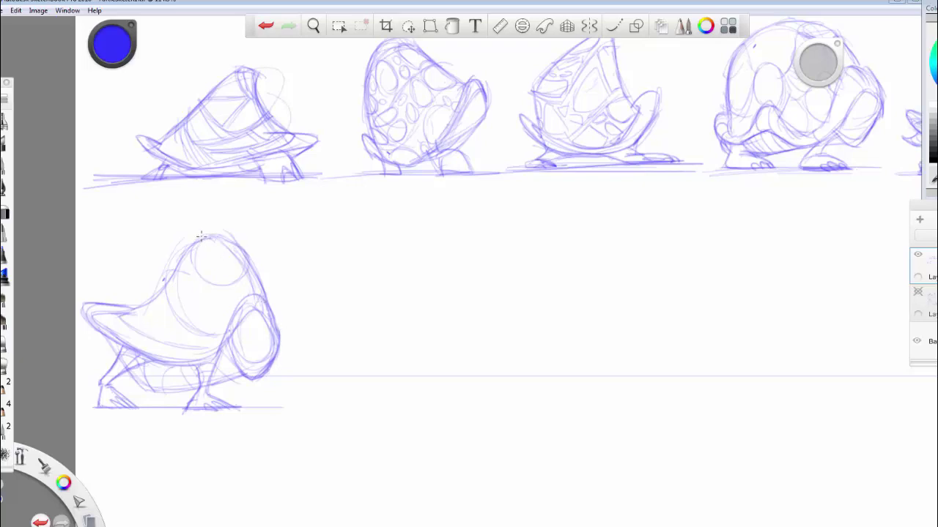
# Clear the guide line behind the turtle, darken the belly and lower rim, and add an inner line to the front opening
pyautogui.moveTo(155, 344); pyautogui.dragTo(224, 351)
pyautogui.moveTo(284, 379); pyautogui.dragTo(270, 380)
pyautogui.moveTo(131, 371)
pyautogui.mouseDown()
pyautogui.moveTo(144, 391)
pyautogui.moveTo(161, 393)
pyautogui.moveTo(193, 393)
pyautogui.moveTo(165, 381)
pyautogui.moveTo(181, 368)
pyautogui.moveTo(241, 376)
pyautogui.mouseUp()
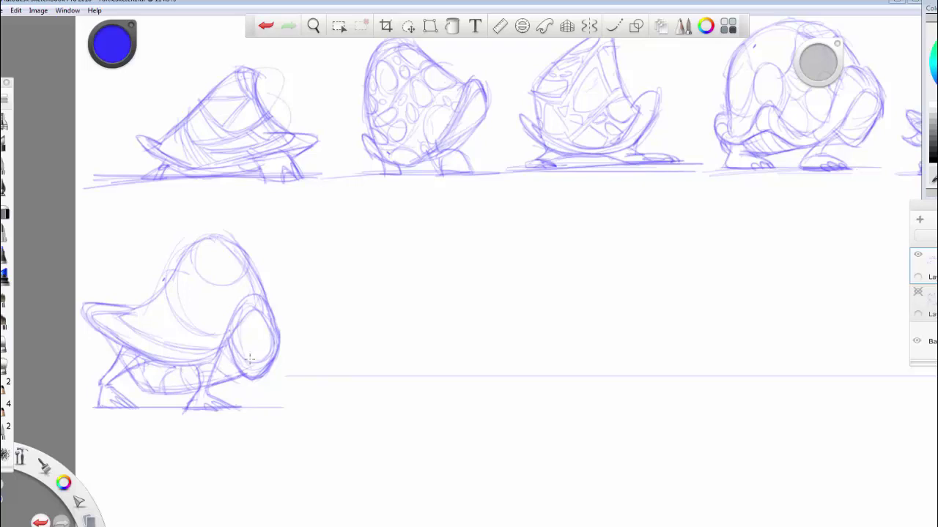
pyautogui.moveTo(259, 323); pyautogui.dragTo(255, 366)
# Lasso the finished second-row turtle, move it up until its feet stand on the guide line, and return to the blue pencil
pyautogui.press('m')
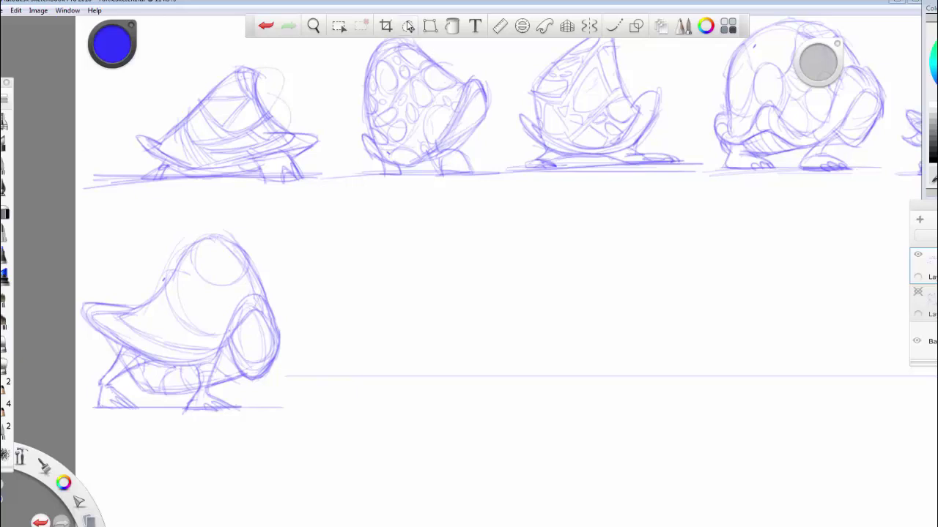
pyautogui.moveTo(167, 214)
pyautogui.mouseDown()
pyautogui.moveTo(286, 456)
pyautogui.moveTo(298, 347)
pyautogui.moveTo(244, 217)
pyautogui.mouseUp()
pyautogui.moveTo(233, 311); pyautogui.dragTo(230, 279)
pyautogui.click(277, 182)
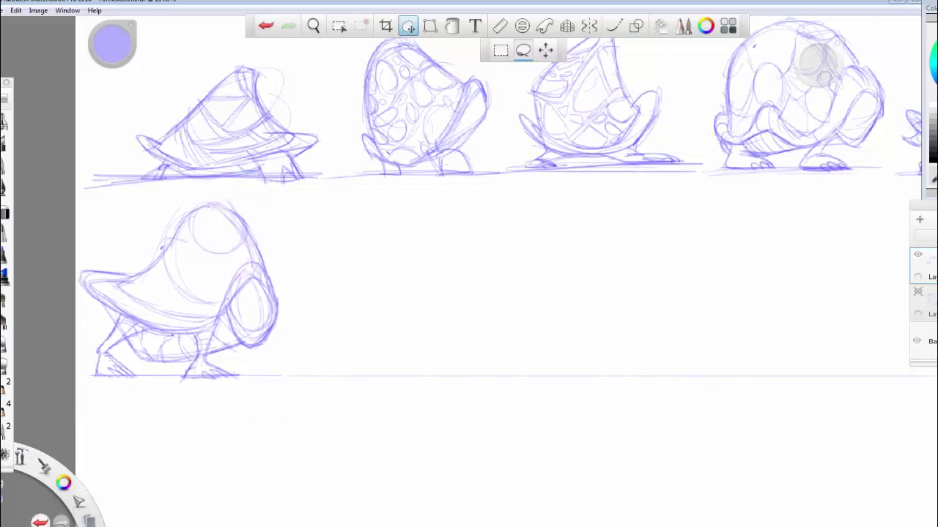
pyautogui.click(3, 277)
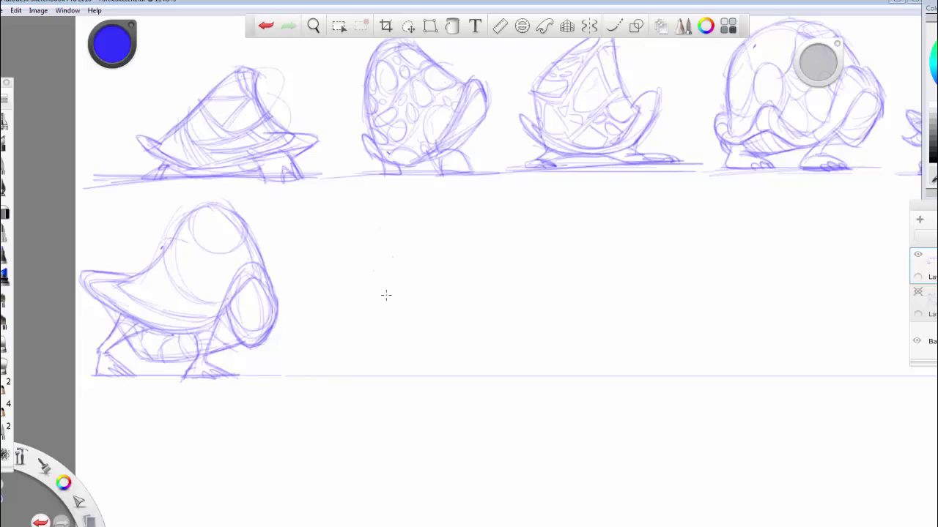
# Rough in the second row's next turtle with a tall dome, a rear hump and a round front opening
pyautogui.moveTo(386, 296)
pyautogui.mouseDown()
pyautogui.moveTo(400, 327)
pyautogui.moveTo(381, 236)
pyautogui.moveTo(433, 218)
pyautogui.moveTo(451, 289)
pyautogui.mouseUp()
pyautogui.moveTo(337, 275); pyautogui.dragTo(392, 271)
pyautogui.moveTo(456, 281)
pyautogui.mouseDown()
pyautogui.moveTo(466, 325)
pyautogui.moveTo(425, 308)
pyautogui.mouseUp()
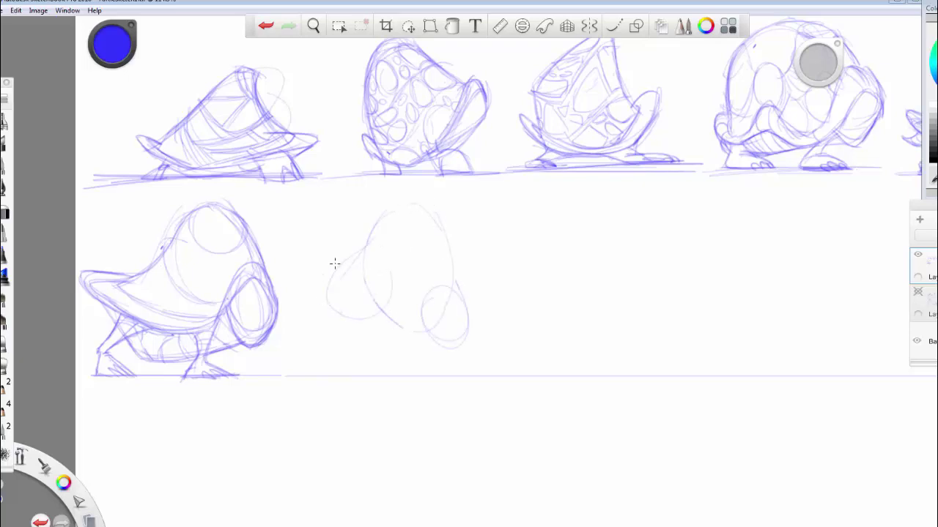
# Draw the second turtle's upturned rear flare and a wavy rim ending in a thick lip around the front opening
pyautogui.moveTo(316, 276)
pyautogui.mouseDown()
pyautogui.moveTo(302, 302)
pyautogui.moveTo(331, 329)
pyautogui.moveTo(360, 324)
pyautogui.moveTo(317, 320)
pyautogui.moveTo(308, 293)
pyautogui.moveTo(319, 330)
pyautogui.moveTo(332, 288)
pyautogui.mouseUp()
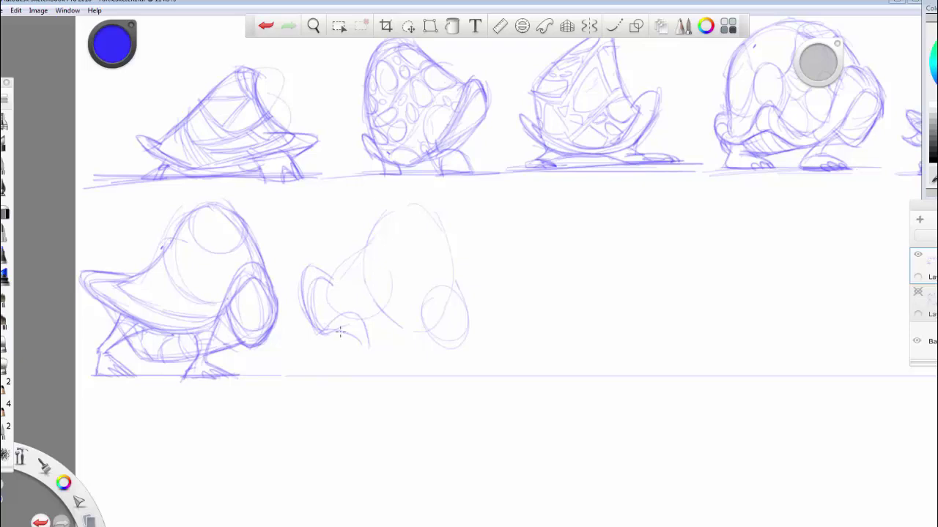
pyautogui.moveTo(340, 332)
pyautogui.mouseDown()
pyautogui.moveTo(365, 350)
pyautogui.moveTo(395, 349)
pyautogui.moveTo(385, 355)
pyautogui.moveTo(436, 334)
pyautogui.moveTo(452, 347)
pyautogui.moveTo(470, 327)
pyautogui.moveTo(466, 308)
pyautogui.moveTo(480, 319)
pyautogui.moveTo(454, 324)
pyautogui.mouseUp()
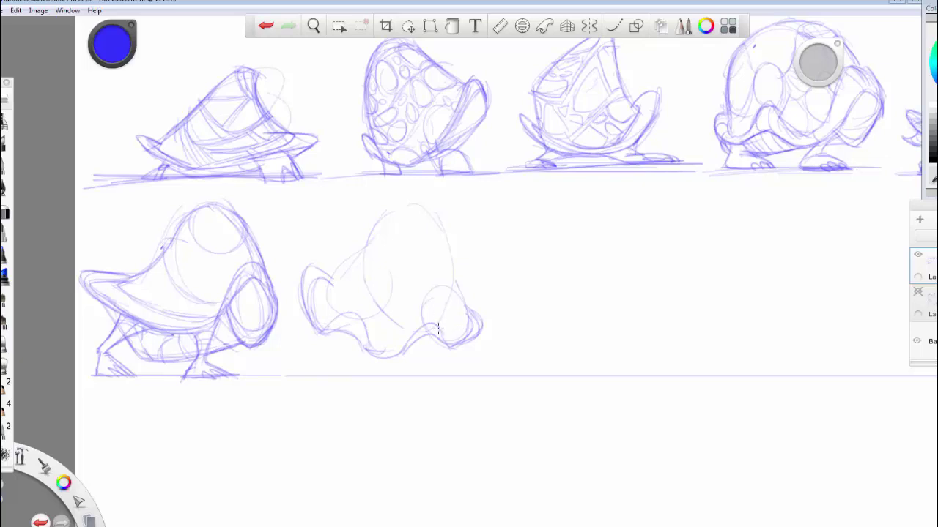
pyautogui.moveTo(470, 314)
pyautogui.mouseDown()
pyautogui.moveTo(477, 333)
pyautogui.moveTo(437, 283)
pyautogui.moveTo(469, 308)
pyautogui.moveTo(429, 326)
pyautogui.moveTo(468, 315)
pyautogui.moveTo(469, 326)
pyautogui.mouseUp()
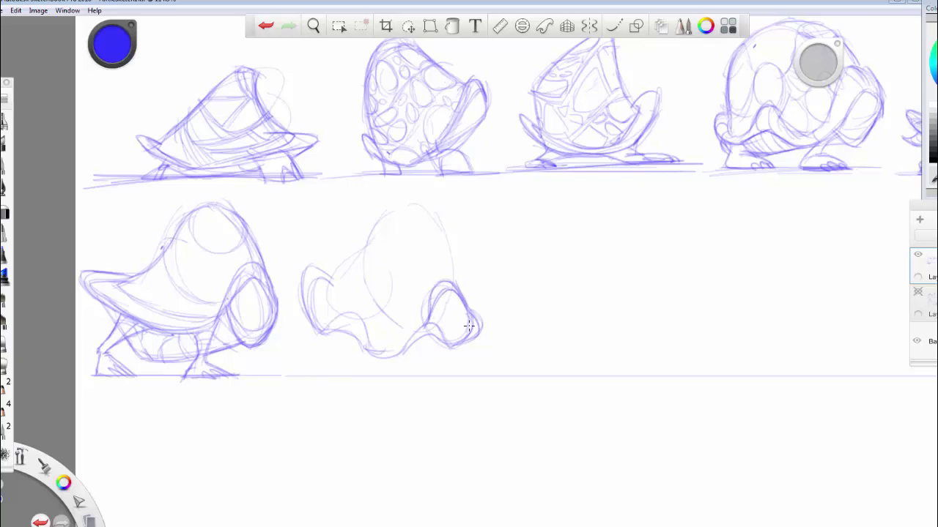
# Firm up the second turtle's dome, rear hump and wavy rim outlines
pyautogui.press('Tab')
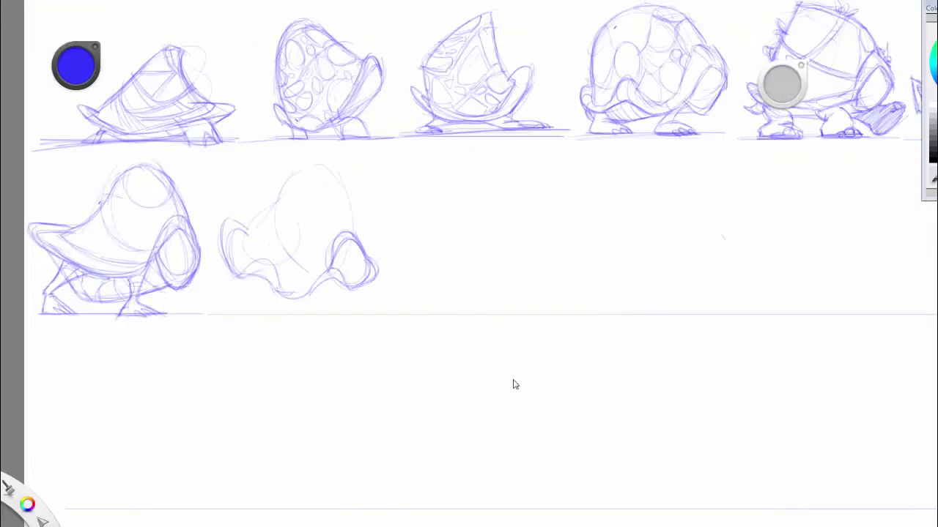
pyautogui.press('space')
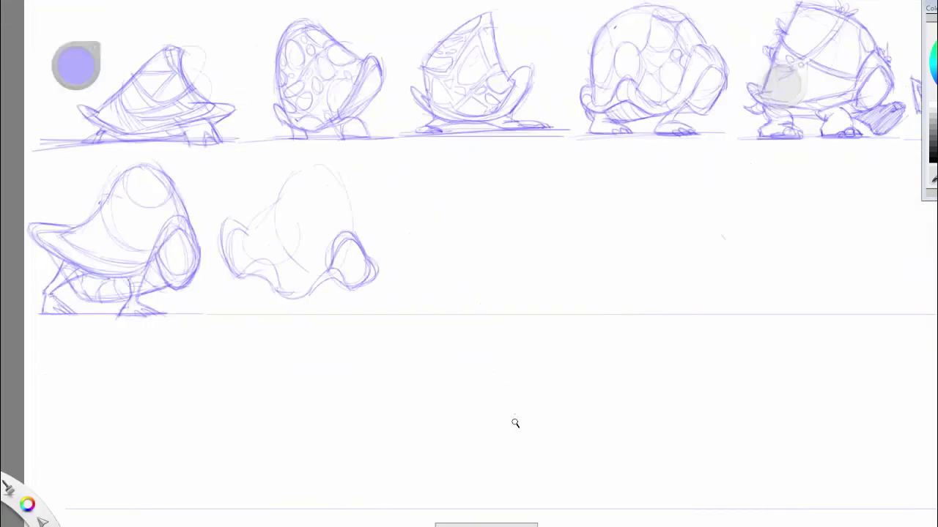
pyautogui.moveTo(515, 422); pyautogui.dragTo(617, 477)
pyautogui.press('space')
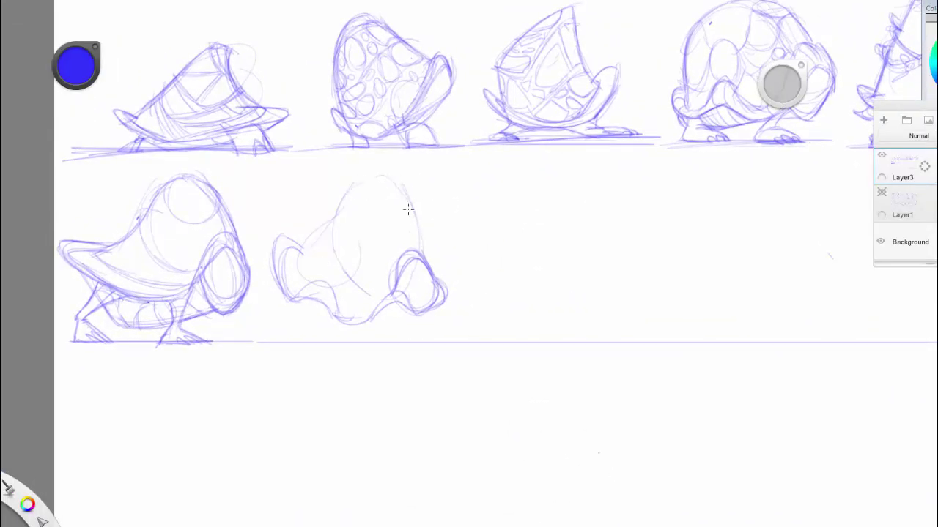
pyautogui.moveTo(340, 213)
pyautogui.mouseDown()
pyautogui.moveTo(304, 240)
pyautogui.moveTo(296, 303)
pyautogui.mouseUp()
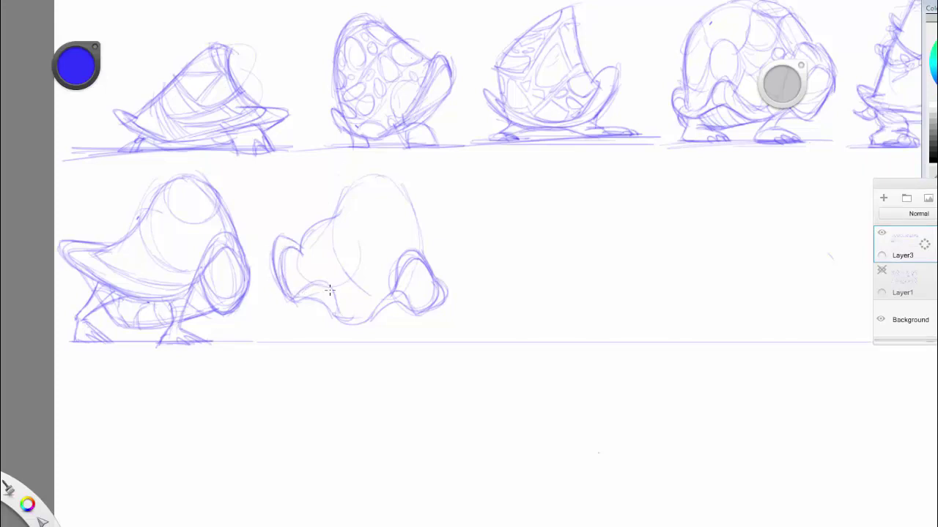
pyautogui.moveTo(293, 297)
pyautogui.mouseDown()
pyautogui.moveTo(376, 319)
pyautogui.moveTo(408, 294)
pyautogui.moveTo(401, 256)
pyautogui.mouseUp()
pyautogui.moveTo(341, 202)
pyautogui.mouseDown()
pyautogui.moveTo(401, 189)
pyautogui.moveTo(437, 289)
pyautogui.moveTo(421, 315)
pyautogui.moveTo(368, 323)
pyautogui.mouseUp()
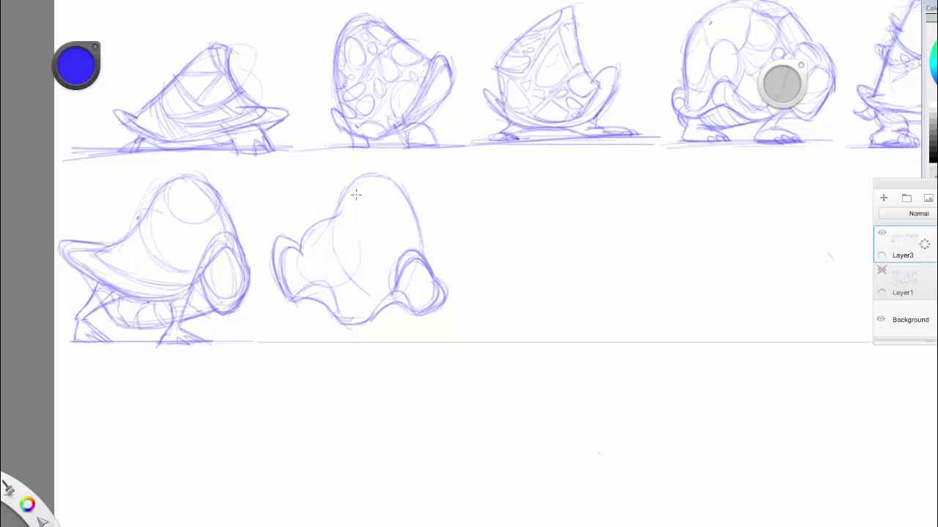
# Fill the second turtle's shell with round spots of varying sizes and add an inner loop to the rear flare
pyautogui.moveTo(356, 194)
pyautogui.mouseDown()
pyautogui.moveTo(383, 203)
pyautogui.moveTo(356, 176)
pyautogui.mouseUp()
pyautogui.moveTo(341, 229); pyautogui.dragTo(342, 242)
pyautogui.moveTo(358, 229)
pyautogui.mouseDown()
pyautogui.moveTo(346, 221)
pyautogui.moveTo(362, 220)
pyautogui.mouseUp()
pyautogui.moveTo(418, 210)
pyautogui.mouseDown()
pyautogui.moveTo(394, 208)
pyautogui.moveTo(402, 192)
pyautogui.moveTo(410, 220)
pyautogui.mouseUp()
pyautogui.moveTo(400, 187); pyautogui.dragTo(398, 197)
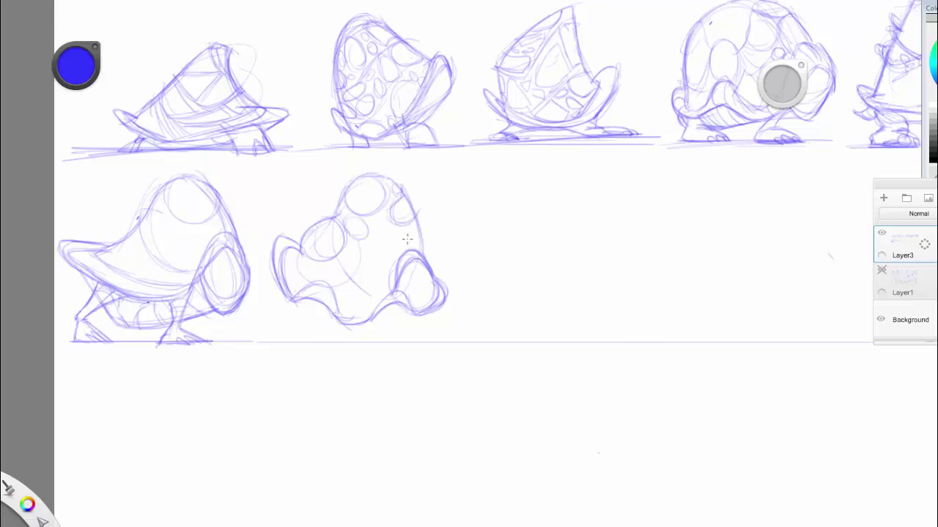
pyautogui.moveTo(407, 233); pyautogui.dragTo(394, 260)
pyautogui.moveTo(283, 278)
pyautogui.mouseDown()
pyautogui.moveTo(290, 250)
pyautogui.moveTo(316, 261)
pyautogui.moveTo(311, 282)
pyautogui.moveTo(337, 283)
pyautogui.moveTo(297, 254)
pyautogui.moveTo(308, 278)
pyautogui.mouseUp()
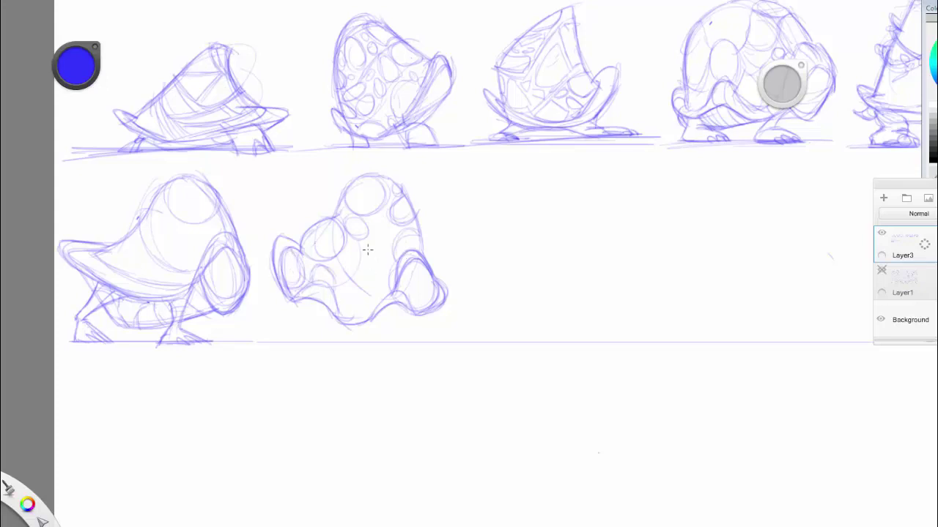
pyautogui.moveTo(367, 250)
pyautogui.mouseDown()
pyautogui.moveTo(387, 234)
pyautogui.moveTo(386, 243)
pyautogui.moveTo(376, 227)
pyautogui.moveTo(380, 264)
pyautogui.moveTo(390, 269)
pyautogui.moveTo(365, 257)
pyautogui.moveTo(341, 282)
pyautogui.moveTo(338, 274)
pyautogui.moveTo(350, 280)
pyautogui.moveTo(336, 308)
pyautogui.moveTo(367, 309)
pyautogui.moveTo(362, 318)
pyautogui.moveTo(388, 304)
pyautogui.mouseUp()
pyautogui.moveTo(419, 242)
pyautogui.mouseDown()
pyautogui.moveTo(447, 296)
pyautogui.moveTo(428, 315)
pyautogui.mouseUp()
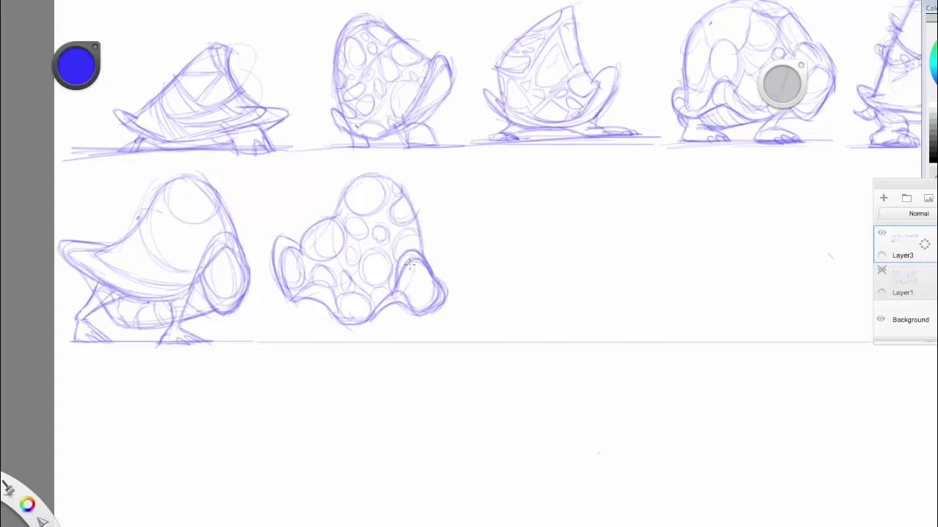
# Add inner contour lines to the front opening and rear flare, and darken the rear part of the wavy rim
pyautogui.moveTo(410, 259)
pyautogui.mouseDown()
pyautogui.moveTo(426, 304)
pyautogui.moveTo(419, 293)
pyautogui.moveTo(415, 306)
pyautogui.mouseUp()
pyautogui.moveTo(282, 263); pyautogui.dragTo(291, 241)
pyautogui.moveTo(309, 299); pyautogui.dragTo(329, 312)
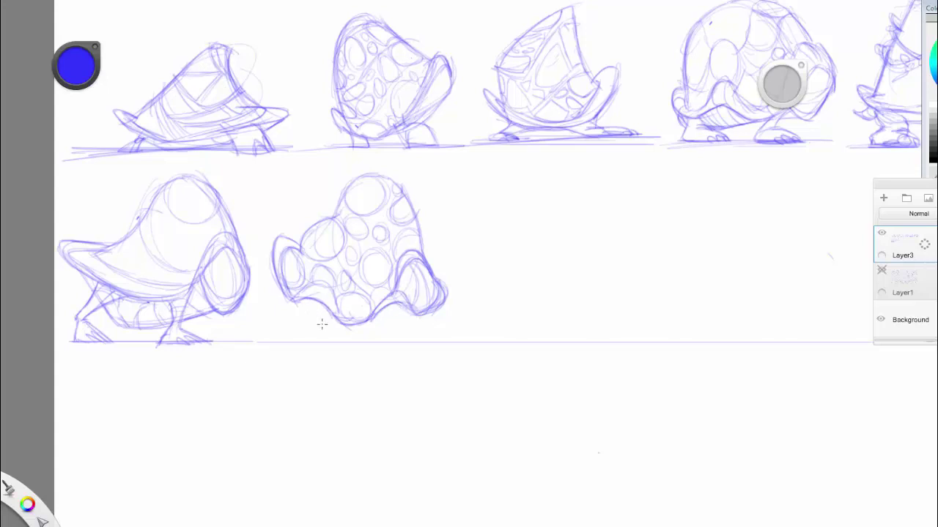
# Draw stout hind and front legs with clawed feet under the spotted turtle, with a ground line beneath them
pyautogui.moveTo(302, 298)
pyautogui.mouseDown()
pyautogui.moveTo(292, 315)
pyautogui.moveTo(337, 350)
pyautogui.moveTo(283, 334)
pyautogui.mouseUp()
pyautogui.moveTo(291, 318)
pyautogui.mouseDown()
pyautogui.moveTo(282, 337)
pyautogui.moveTo(303, 307)
pyautogui.mouseUp()
pyautogui.moveTo(306, 353)
pyautogui.mouseDown()
pyautogui.moveTo(316, 340)
pyautogui.moveTo(322, 352)
pyautogui.moveTo(327, 339)
pyautogui.mouseUp()
pyautogui.moveTo(304, 300)
pyautogui.mouseDown()
pyautogui.moveTo(278, 335)
pyautogui.moveTo(287, 348)
pyautogui.moveTo(443, 348)
pyautogui.mouseUp()
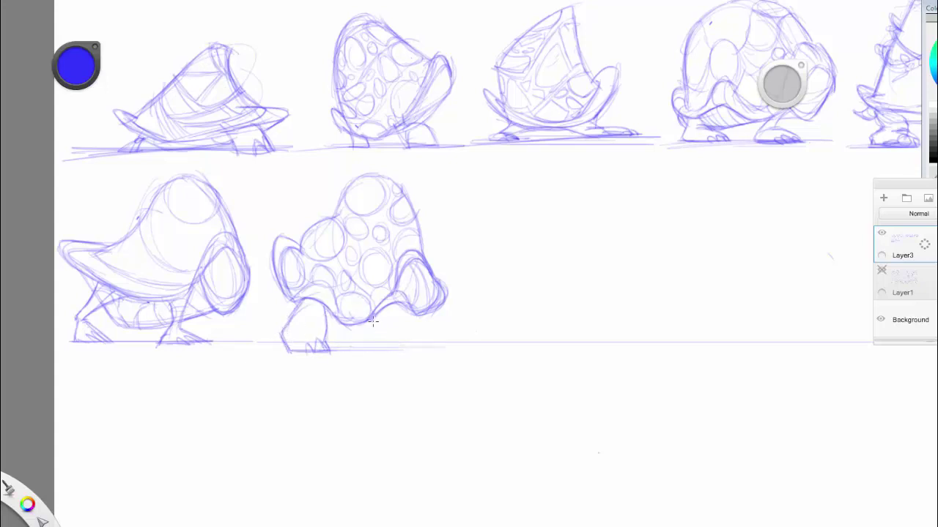
pyautogui.moveTo(372, 321); pyautogui.dragTo(391, 351)
pyautogui.moveTo(411, 318)
pyautogui.mouseDown()
pyautogui.moveTo(433, 351)
pyautogui.moveTo(421, 334)
pyautogui.moveTo(398, 336)
pyautogui.moveTo(392, 350)
pyautogui.moveTo(406, 351)
pyautogui.moveTo(390, 350)
pyautogui.moveTo(431, 337)
pyautogui.moveTo(420, 351)
pyautogui.moveTo(432, 353)
pyautogui.moveTo(421, 343)
pyautogui.moveTo(413, 351)
pyautogui.moveTo(436, 352)
pyautogui.mouseUp()
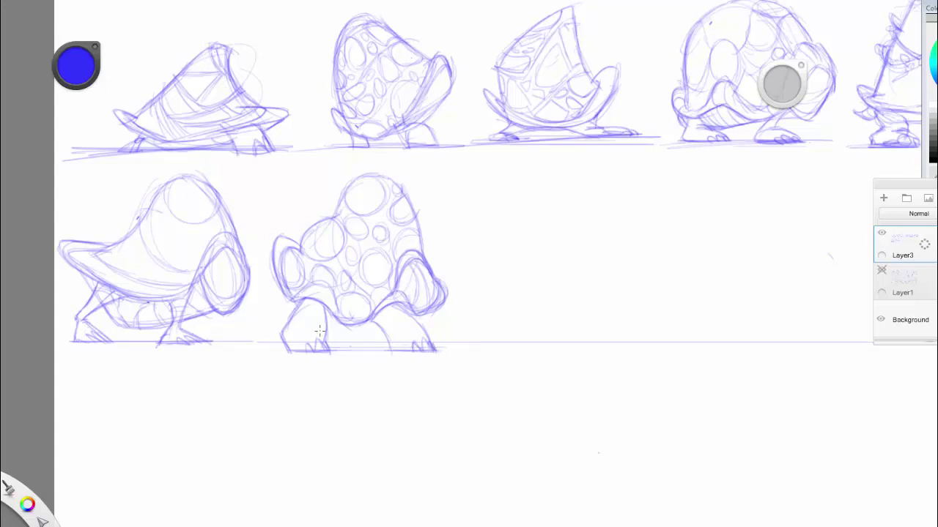
# Add a pointed tail and a hatched far-side leg between the spotted turtle's near legs
pyautogui.moveTo(293, 308)
pyautogui.mouseDown()
pyautogui.moveTo(278, 299)
pyautogui.moveTo(293, 298)
pyautogui.moveTo(266, 293)
pyautogui.moveTo(281, 297)
pyautogui.mouseUp()
pyautogui.moveTo(331, 330)
pyautogui.mouseDown()
pyautogui.moveTo(358, 324)
pyautogui.moveTo(391, 349)
pyautogui.mouseUp()
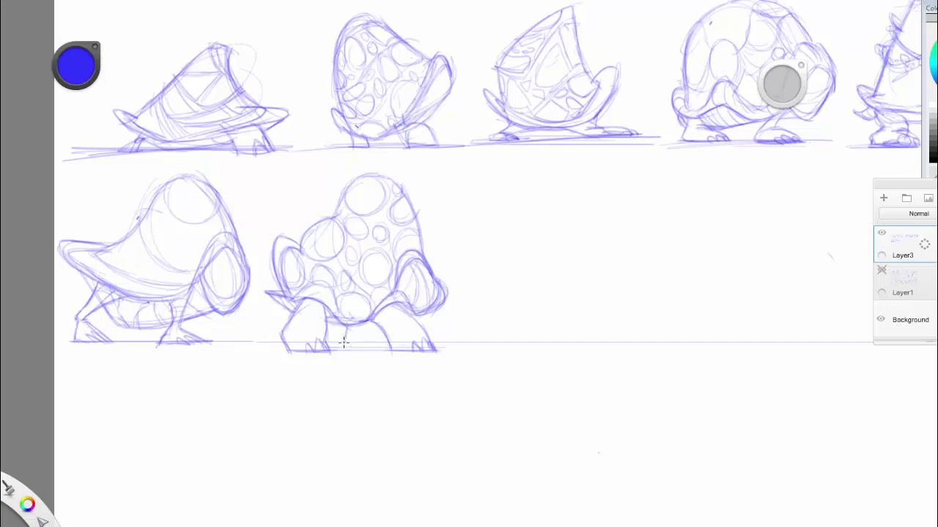
pyautogui.moveTo(347, 328)
pyautogui.mouseDown()
pyautogui.moveTo(352, 348)
pyautogui.moveTo(329, 350)
pyautogui.moveTo(344, 339)
pyautogui.moveTo(341, 324)
pyautogui.mouseUp()
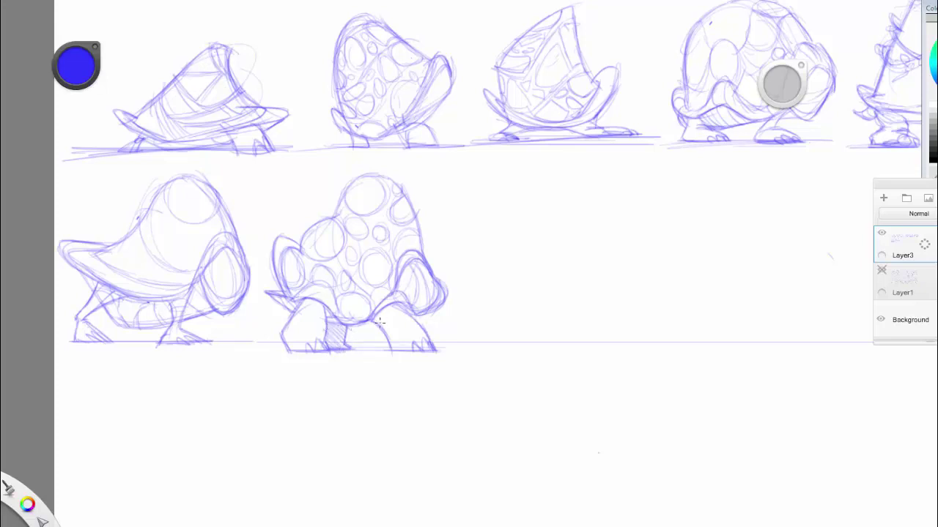
# Draw a long, narrow rim band beside the spotted turtle, dipping near the rear and sweeping upward to the front
pyautogui.press('space')
pyautogui.moveTo(501, 398); pyautogui.dragTo(404, 398)
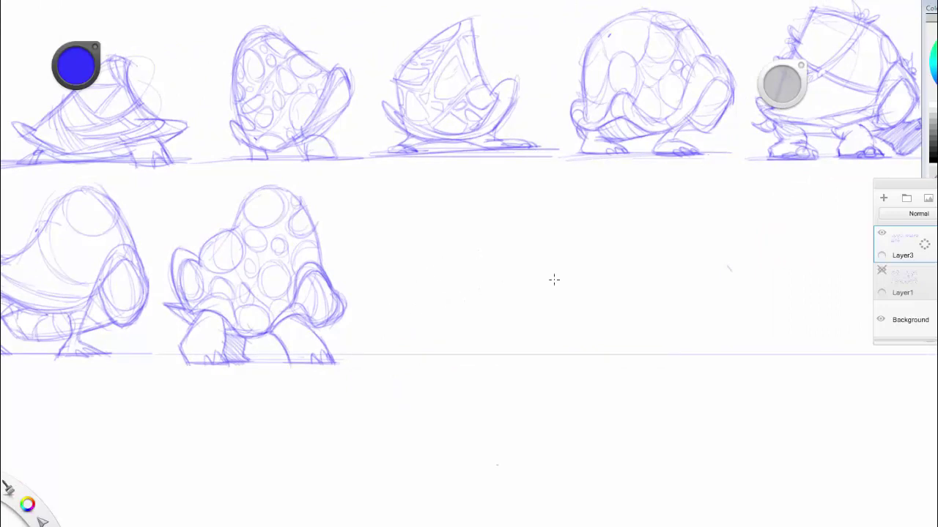
pyautogui.moveTo(376, 321)
pyautogui.mouseDown()
pyautogui.moveTo(413, 330)
pyautogui.moveTo(466, 322)
pyautogui.moveTo(529, 290)
pyautogui.moveTo(443, 325)
pyautogui.moveTo(587, 256)
pyautogui.mouseUp()
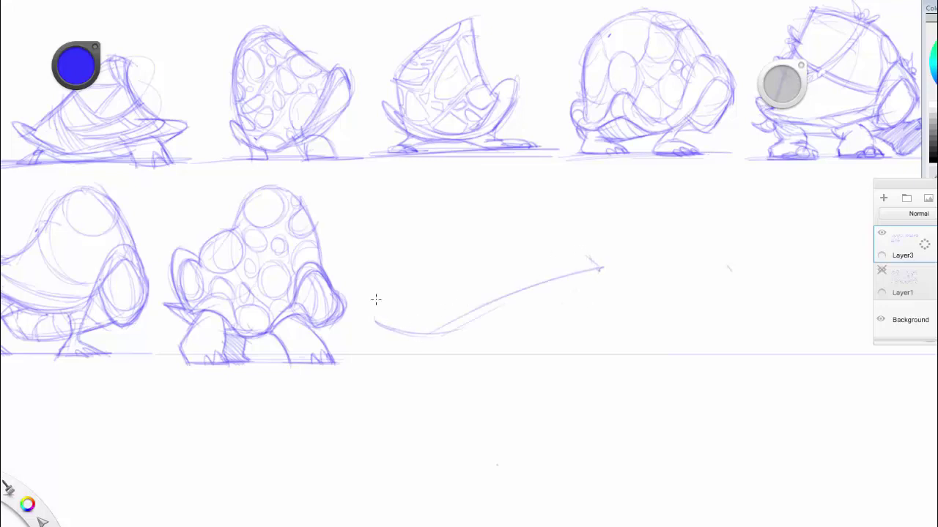
pyautogui.moveTo(372, 310)
pyautogui.mouseDown()
pyautogui.moveTo(427, 337)
pyautogui.moveTo(527, 268)
pyautogui.moveTo(586, 255)
pyautogui.mouseUp()
pyautogui.moveTo(477, 297); pyautogui.dragTo(586, 255)
pyautogui.moveTo(586, 255); pyautogui.dragTo(595, 262)
pyautogui.moveTo(483, 308)
pyautogui.mouseDown()
pyautogui.moveTo(423, 335)
pyautogui.moveTo(375, 317)
pyautogui.moveTo(399, 335)
pyautogui.moveTo(503, 296)
pyautogui.mouseUp()
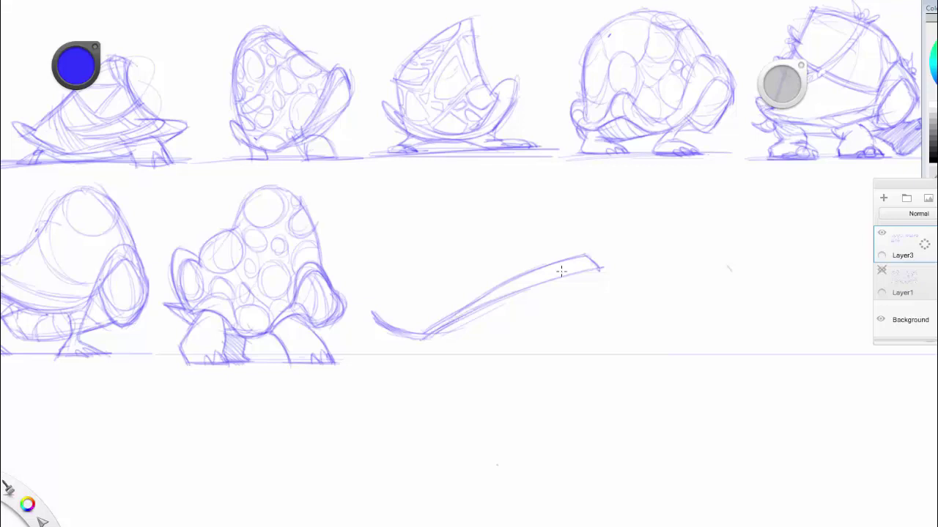
# Sketch a low, sloping shell arched over the long rim band, with a rounded front opening hanging beneath the rim's raised tip
pyautogui.moveTo(579, 253); pyautogui.dragTo(524, 244)
pyautogui.moveTo(375, 315)
pyautogui.mouseDown()
pyautogui.moveTo(398, 332)
pyautogui.moveTo(403, 306)
pyautogui.moveTo(502, 249)
pyautogui.moveTo(555, 251)
pyautogui.moveTo(502, 244)
pyautogui.moveTo(591, 260)
pyautogui.mouseUp()
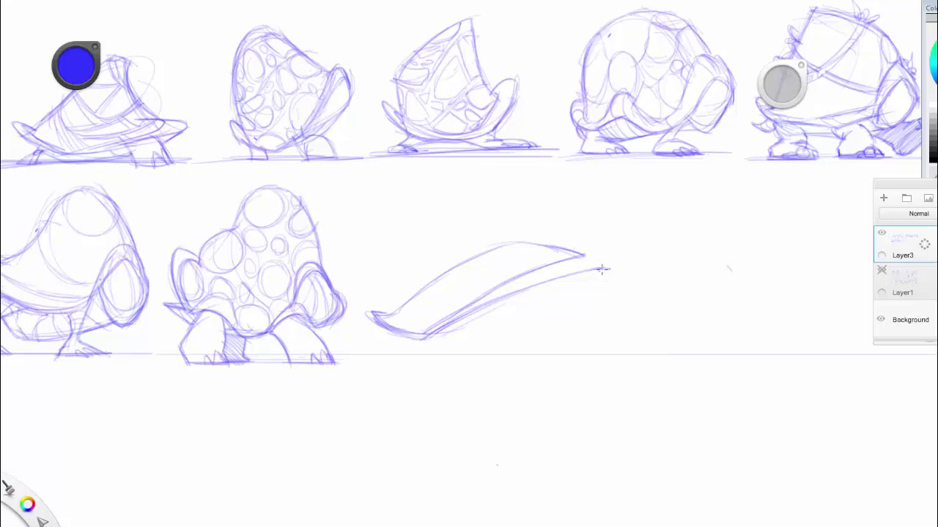
pyautogui.moveTo(585, 255)
pyautogui.mouseDown()
pyautogui.moveTo(611, 261)
pyautogui.moveTo(607, 268)
pyautogui.mouseUp()
pyautogui.moveTo(548, 283); pyautogui.dragTo(568, 300)
pyautogui.moveTo(599, 274)
pyautogui.mouseDown()
pyautogui.moveTo(553, 287)
pyautogui.moveTo(600, 270)
pyautogui.moveTo(556, 291)
pyautogui.moveTo(579, 302)
pyautogui.mouseUp()
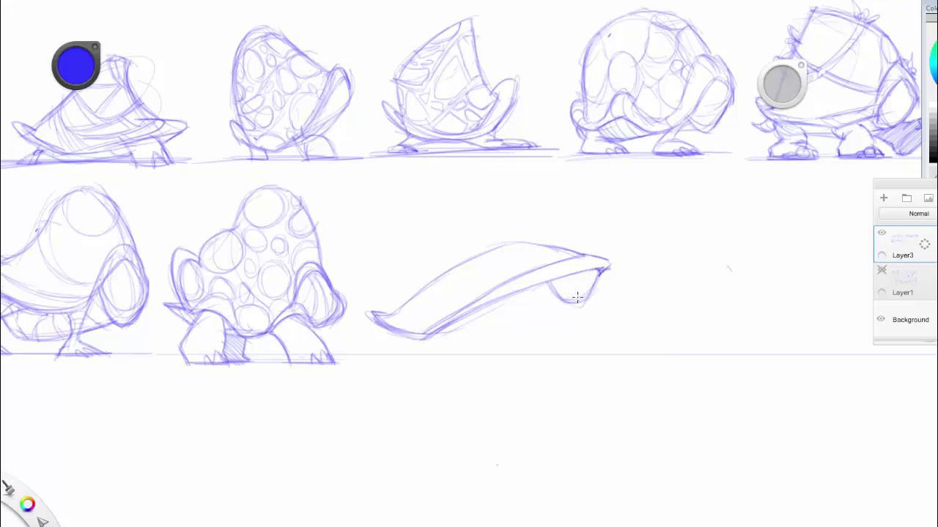
pyautogui.moveTo(599, 271)
pyautogui.mouseDown()
pyautogui.moveTo(578, 306)
pyautogui.moveTo(543, 284)
pyautogui.moveTo(532, 291)
pyautogui.moveTo(579, 309)
pyautogui.moveTo(583, 303)
pyautogui.moveTo(529, 289)
pyautogui.mouseUp()
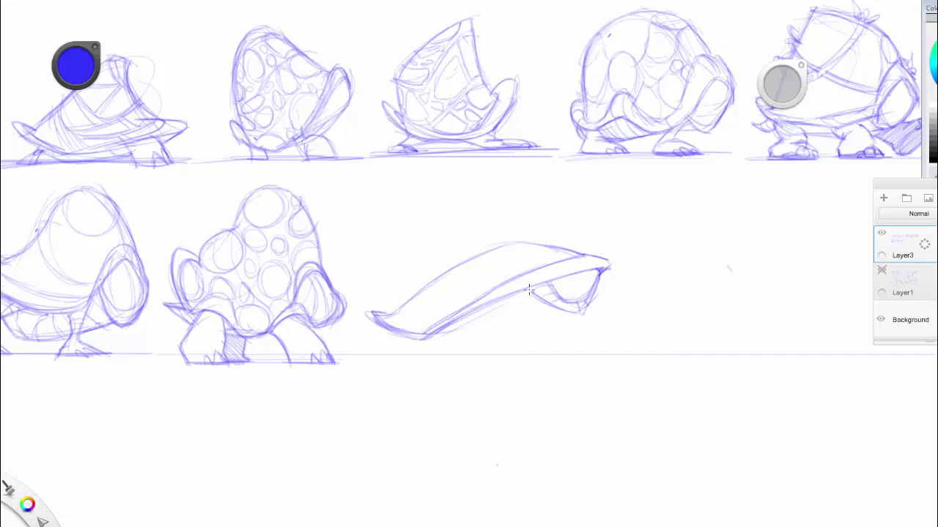
# Fill the low shell with elongated angular scutes down its slope, and darken the rear end of the rim
pyautogui.moveTo(542, 245)
pyautogui.mouseDown()
pyautogui.moveTo(477, 260)
pyautogui.moveTo(578, 252)
pyautogui.moveTo(507, 253)
pyautogui.mouseUp()
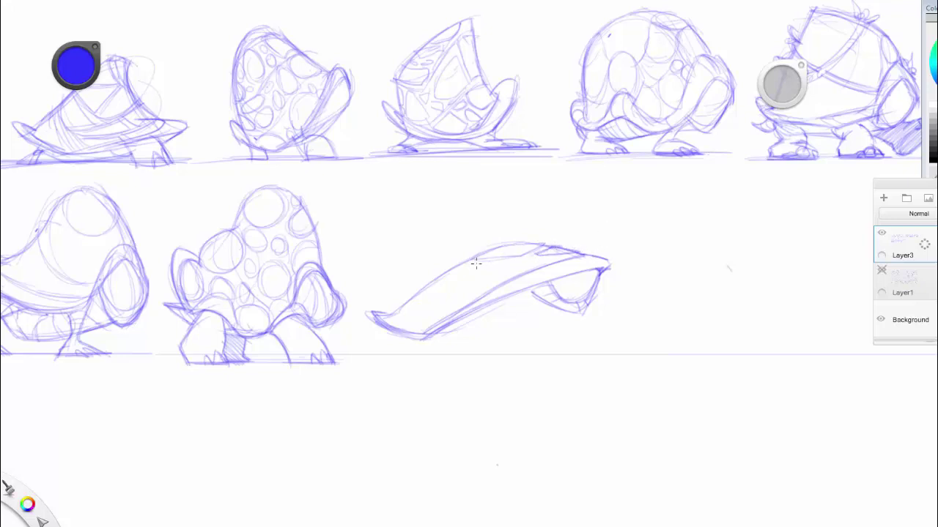
pyautogui.moveTo(505, 261)
pyautogui.mouseDown()
pyautogui.moveTo(436, 283)
pyautogui.moveTo(534, 265)
pyautogui.moveTo(476, 287)
pyautogui.mouseUp()
pyautogui.moveTo(476, 287); pyautogui.dragTo(495, 289)
pyautogui.moveTo(543, 265); pyautogui.dragTo(562, 260)
pyautogui.moveTo(471, 283)
pyautogui.mouseDown()
pyautogui.moveTo(426, 286)
pyautogui.moveTo(432, 297)
pyautogui.moveTo(420, 312)
pyautogui.moveTo(397, 314)
pyautogui.mouseUp()
pyautogui.moveTo(407, 304)
pyautogui.mouseDown()
pyautogui.moveTo(433, 289)
pyautogui.moveTo(443, 297)
pyautogui.moveTo(426, 316)
pyautogui.mouseUp()
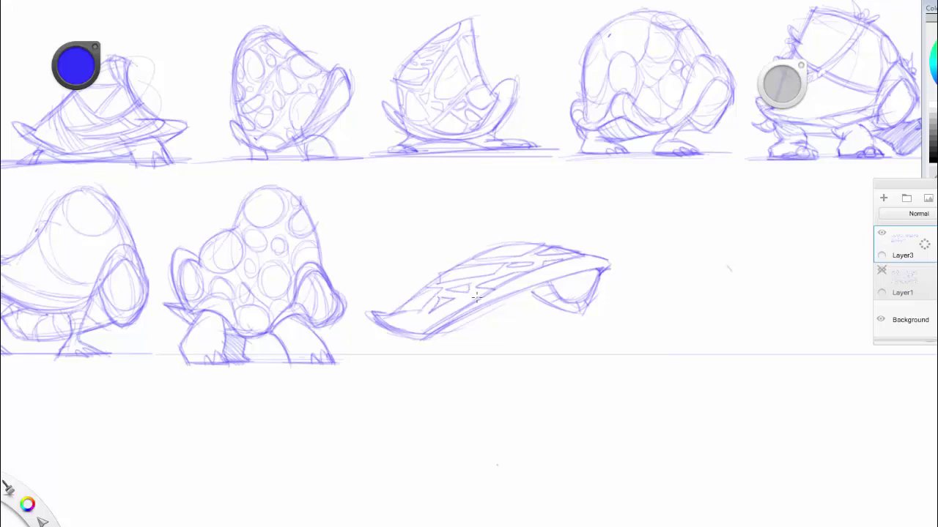
pyautogui.moveTo(481, 293); pyautogui.dragTo(449, 308)
pyautogui.moveTo(450, 309)
pyautogui.mouseDown()
pyautogui.moveTo(409, 336)
pyautogui.moveTo(380, 321)
pyautogui.mouseUp()
pyautogui.moveTo(379, 329)
pyautogui.mouseDown()
pyautogui.moveTo(419, 325)
pyautogui.moveTo(394, 315)
pyautogui.mouseUp()
pyautogui.moveTo(475, 306); pyautogui.dragTo(433, 334)
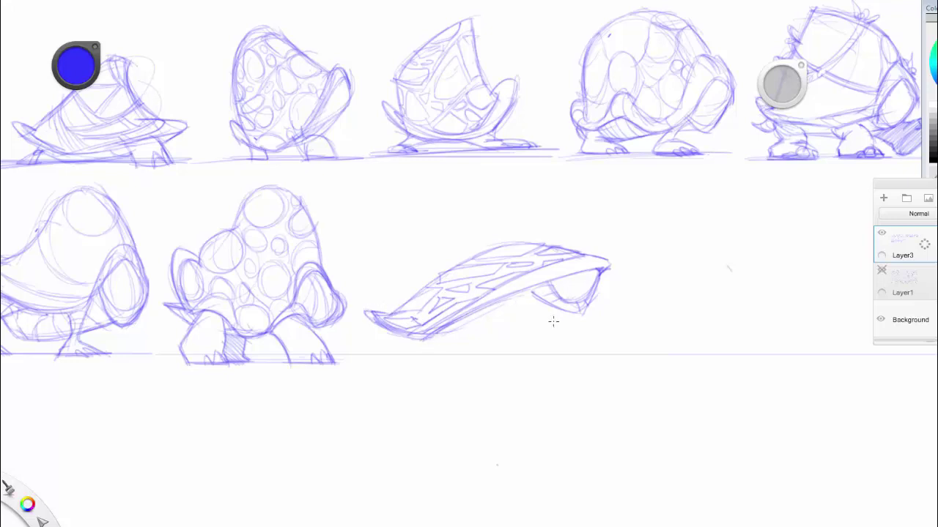
# Draw a flat, angular belly plate under the sloping shell, divided by slanted segment lines
pyautogui.moveTo(561, 318); pyautogui.dragTo(580, 314)
pyautogui.moveTo(407, 345)
pyautogui.mouseDown()
pyautogui.moveTo(446, 343)
pyautogui.moveTo(423, 345)
pyautogui.mouseUp()
pyautogui.moveTo(430, 336)
pyautogui.mouseDown()
pyautogui.moveTo(430, 346)
pyautogui.moveTo(444, 330)
pyautogui.moveTo(393, 330)
pyautogui.moveTo(438, 347)
pyautogui.mouseUp()
pyautogui.moveTo(546, 337)
pyautogui.mouseDown()
pyautogui.moveTo(586, 312)
pyautogui.moveTo(573, 317)
pyautogui.mouseUp()
pyautogui.moveTo(448, 343); pyautogui.dragTo(551, 339)
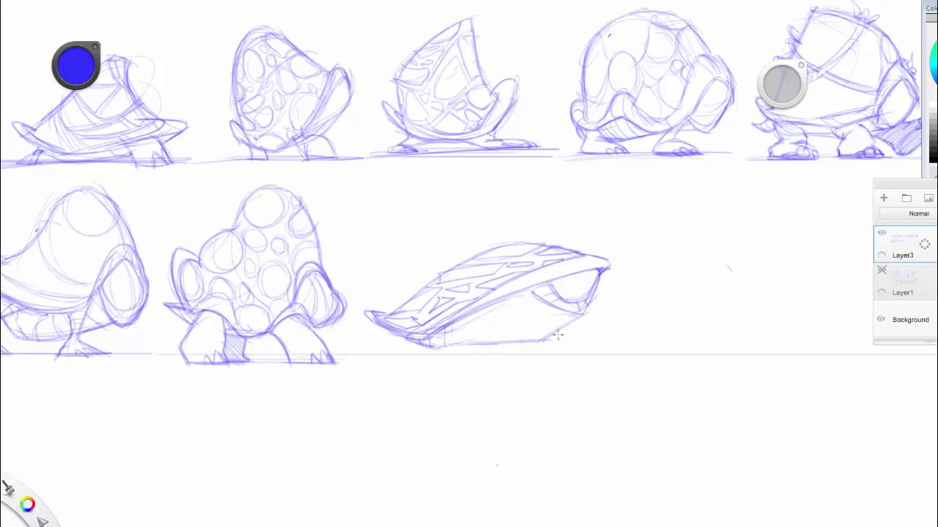
pyautogui.moveTo(460, 325)
pyautogui.mouseDown()
pyautogui.moveTo(475, 346)
pyautogui.moveTo(499, 338)
pyautogui.moveTo(523, 304)
pyautogui.moveTo(541, 339)
pyautogui.moveTo(531, 296)
pyautogui.mouseUp()
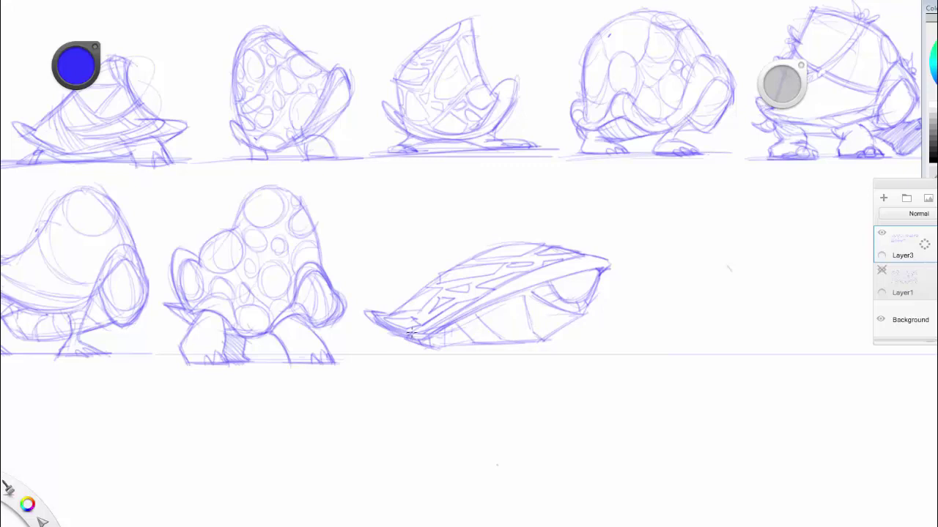
# Draw a bent hind leg and pointed tail at the low end of the sloping shell, and erase the guide line beneath the turtle
pyautogui.moveTo(400, 335)
pyautogui.mouseDown()
pyautogui.moveTo(366, 343)
pyautogui.moveTo(360, 360)
pyautogui.moveTo(391, 362)
pyautogui.moveTo(411, 336)
pyautogui.mouseUp()
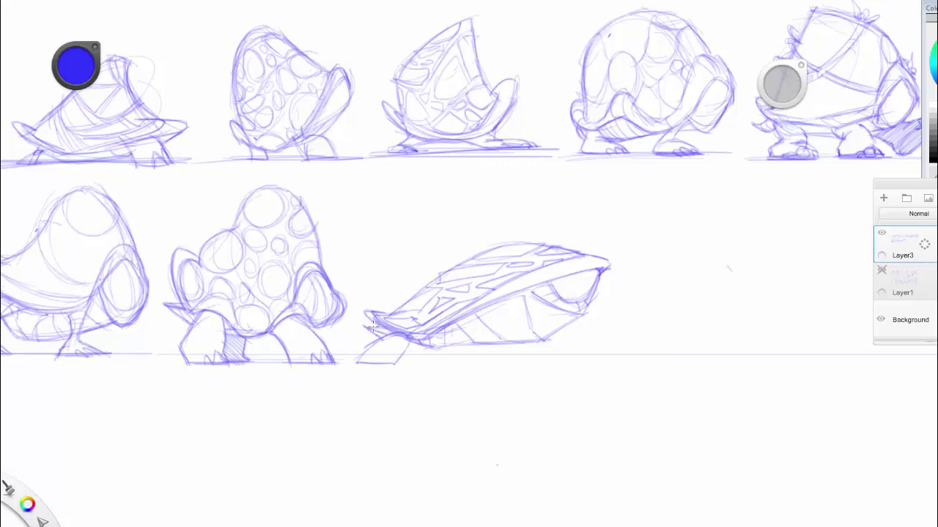
pyautogui.moveTo(373, 327)
pyautogui.mouseDown()
pyautogui.moveTo(456, 360)
pyautogui.moveTo(493, 361)
pyautogui.mouseUp()
pyautogui.moveTo(412, 355); pyautogui.dragTo(634, 350)
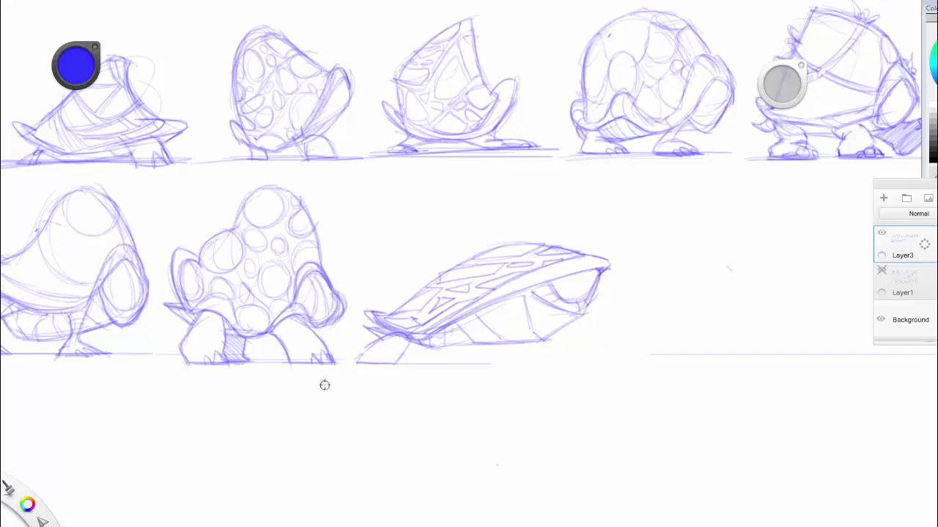
pyautogui.moveTo(421, 343)
pyautogui.mouseDown()
pyautogui.moveTo(402, 360)
pyautogui.moveTo(414, 365)
pyautogui.moveTo(384, 357)
pyautogui.mouseUp()
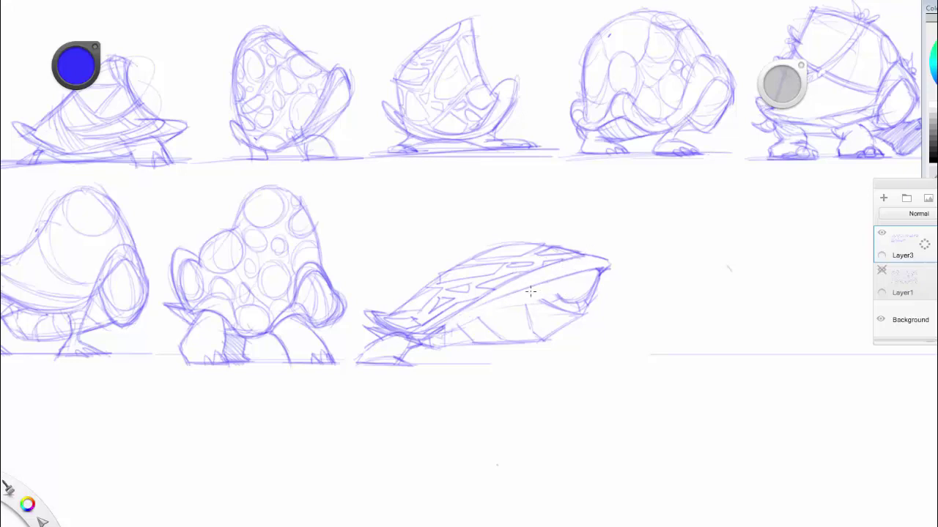
# Draw a stout front leg under the sloping shell, erase the belly lines crossing it, and darken the hind foot
pyautogui.moveTo(519, 289); pyautogui.dragTo(548, 357)
pyautogui.moveTo(493, 303)
pyautogui.mouseDown()
pyautogui.moveTo(506, 370)
pyautogui.moveTo(563, 366)
pyautogui.mouseUp()
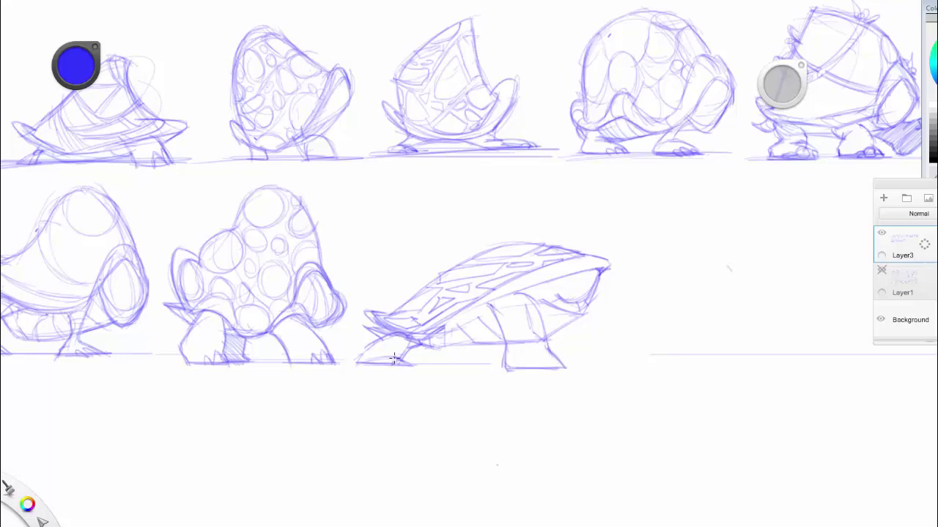
pyautogui.moveTo(394, 358)
pyautogui.mouseDown()
pyautogui.moveTo(407, 366)
pyautogui.moveTo(374, 363)
pyautogui.moveTo(408, 366)
pyautogui.mouseUp()
pyautogui.moveTo(394, 357)
pyautogui.mouseDown()
pyautogui.moveTo(380, 363)
pyautogui.moveTo(413, 365)
pyautogui.moveTo(361, 356)
pyautogui.moveTo(373, 362)
pyautogui.mouseUp()
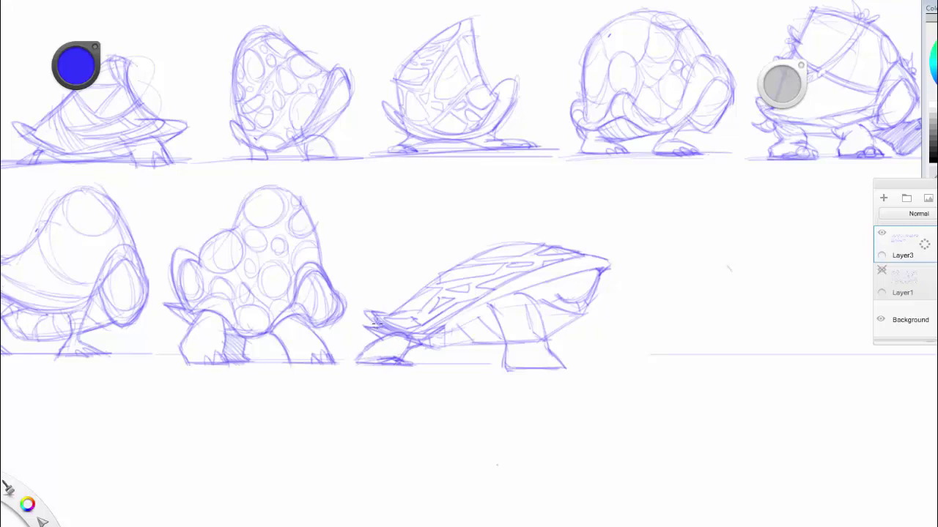
pyautogui.moveTo(427, 282)
pyautogui.mouseDown()
pyautogui.moveTo(496, 252)
pyautogui.moveTo(576, 248)
pyautogui.mouseUp()
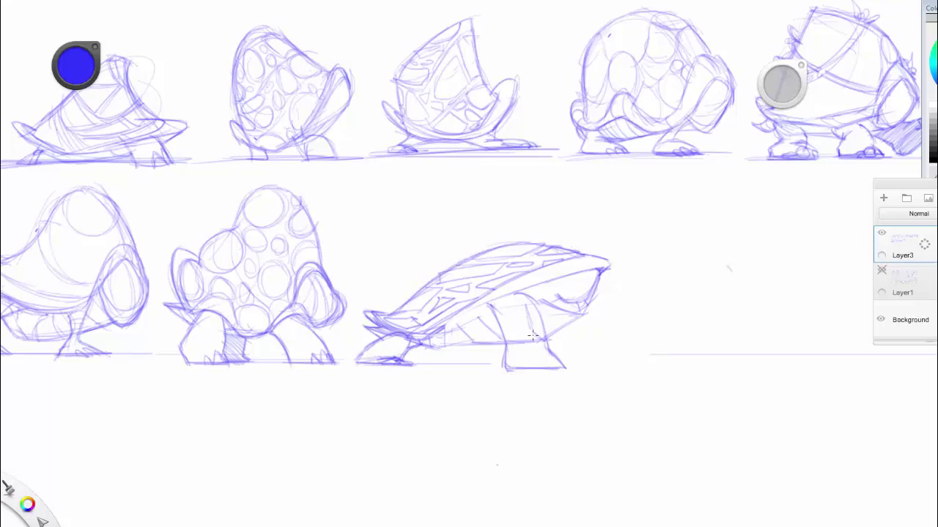
pyautogui.moveTo(532, 335); pyautogui.dragTo(545, 339)
pyautogui.moveTo(493, 306)
pyautogui.mouseDown()
pyautogui.moveTo(428, 336)
pyautogui.moveTo(545, 284)
pyautogui.mouseUp()
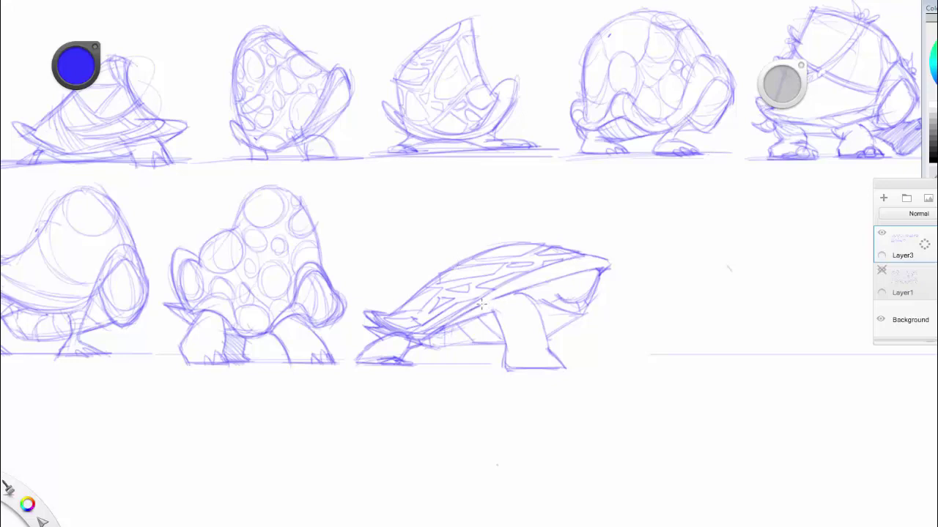
# Strengthen the rim and opening edge around the top of the front leg, and add claws to the front foot
pyautogui.moveTo(481, 303); pyautogui.dragTo(488, 310)
pyautogui.moveTo(555, 289)
pyautogui.mouseDown()
pyautogui.moveTo(535, 302)
pyautogui.moveTo(549, 265)
pyautogui.mouseUp()
pyautogui.moveTo(489, 308); pyautogui.dragTo(441, 329)
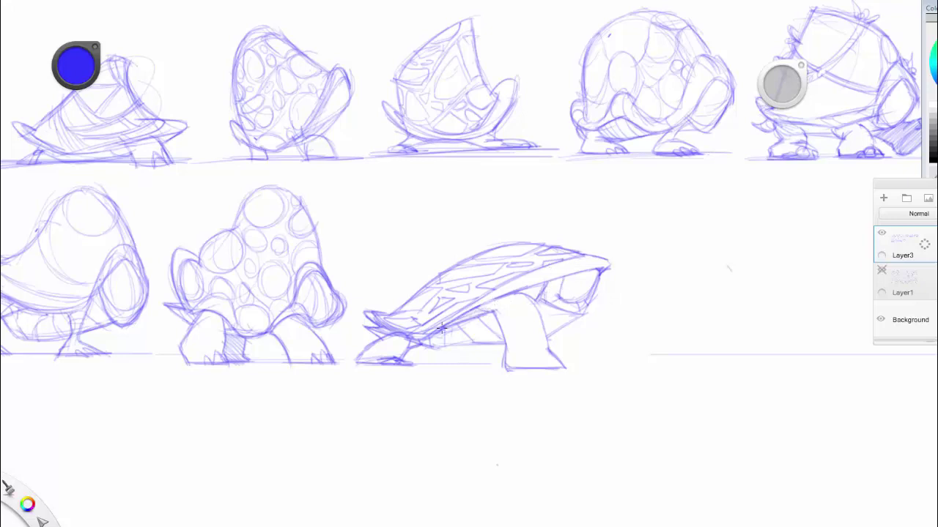
pyautogui.moveTo(550, 283); pyautogui.dragTo(519, 296)
pyautogui.moveTo(548, 356)
pyautogui.mouseDown()
pyautogui.moveTo(542, 367)
pyautogui.moveTo(563, 367)
pyautogui.moveTo(553, 369)
pyautogui.mouseUp()
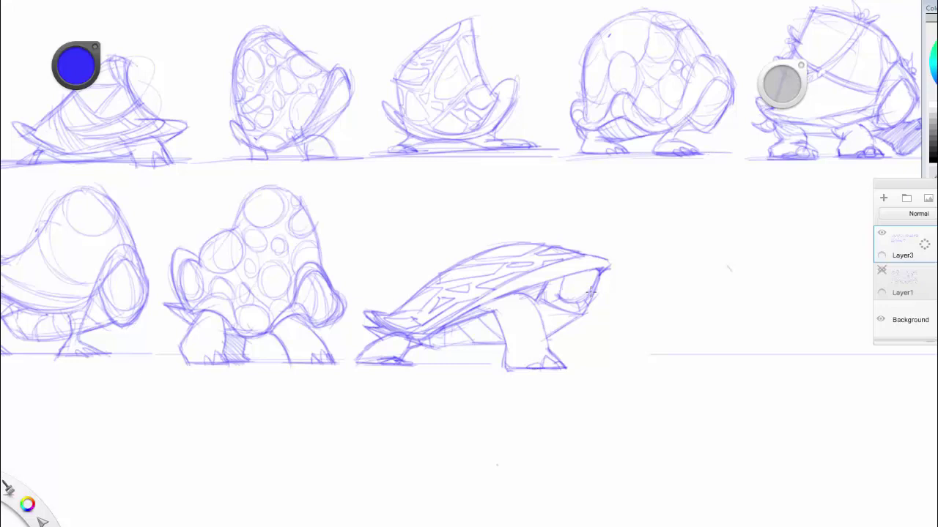
pyautogui.click(22, 5)
pyautogui.hotkey('shift', 'r')
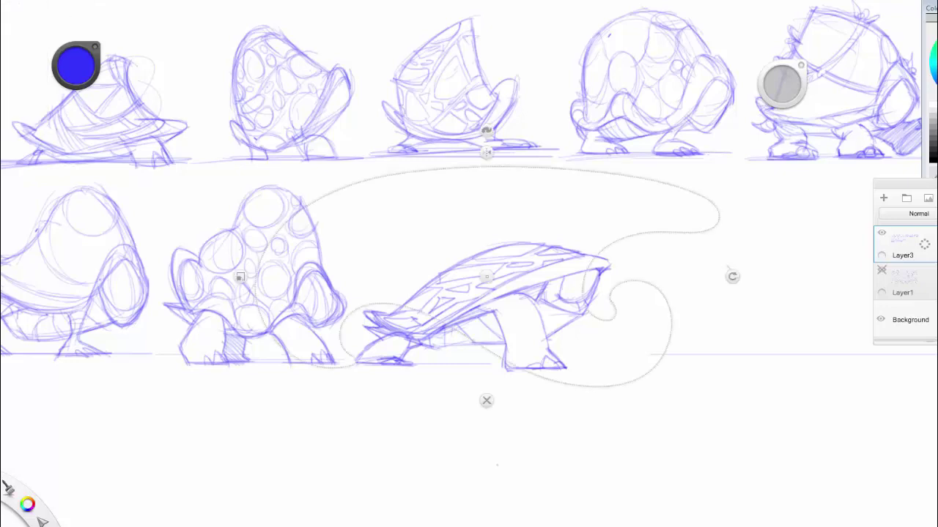
pyautogui.moveTo(191, 125); pyautogui.dragTo(212, 6)
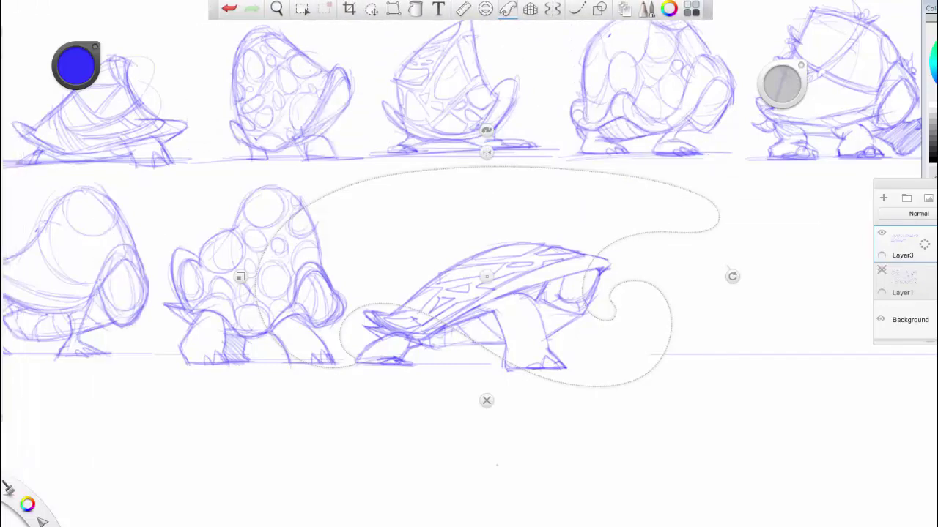
pyautogui.click(487, 400)
# Lasso the spotted turtle and the sloping-shelled turtle together, scale them down slightly, and deselect them
pyautogui.click(372, 8)
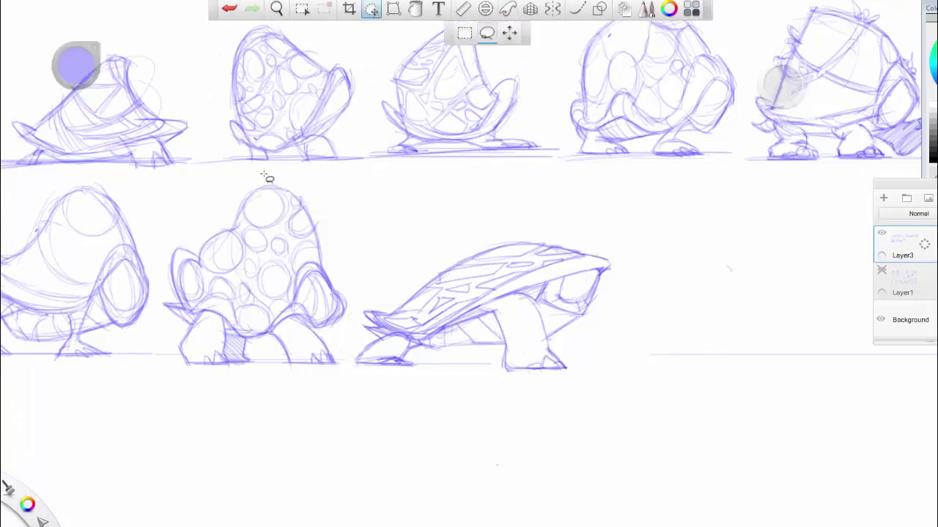
pyautogui.moveTo(258, 176)
pyautogui.mouseDown()
pyautogui.moveTo(155, 261)
pyautogui.moveTo(151, 356)
pyautogui.moveTo(167, 387)
pyautogui.moveTo(428, 393)
pyautogui.moveTo(662, 282)
pyautogui.moveTo(490, 192)
pyautogui.mouseUp()
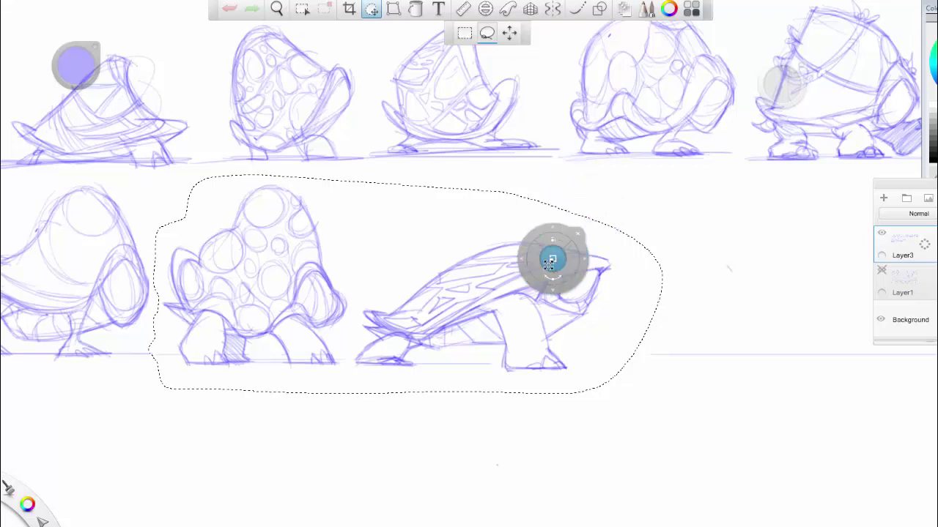
pyautogui.moveTo(551, 263)
pyautogui.mouseDown()
pyautogui.moveTo(539, 264)
pyautogui.moveTo(550, 261)
pyautogui.moveTo(563, 279)
pyautogui.mouseUp()
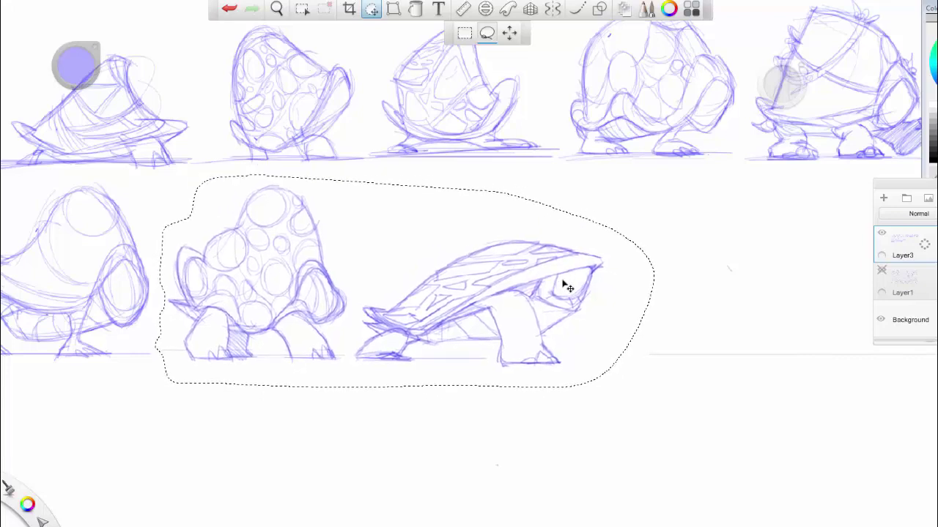
pyautogui.click(573, 232)
# Redraw the missing stretch of the second row's guide line with the pencil, just ahead of the sloping-shelled turtle
pyautogui.press('space')
pyautogui.moveTo(725, 388); pyautogui.dragTo(501, 354)
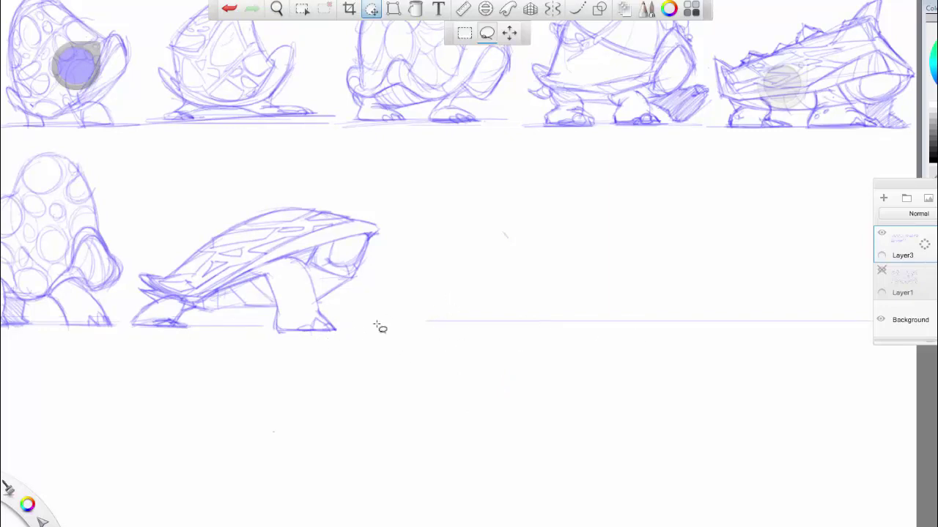
pyautogui.press('b')
pyautogui.moveTo(359, 321); pyautogui.dragTo(692, 321)
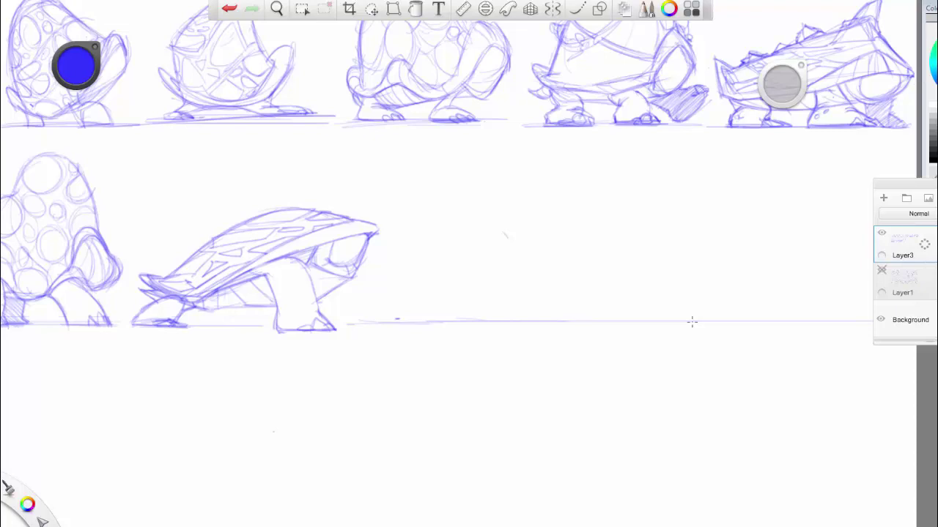
# Sketch a bowl-shaped belly with curved segment lines above the guide line, topped by a wavy rim rising toward the front
pyautogui.moveTo(428, 262)
pyautogui.mouseDown()
pyautogui.moveTo(470, 308)
pyautogui.moveTo(586, 270)
pyautogui.mouseUp()
pyautogui.moveTo(513, 310); pyautogui.dragTo(604, 262)
pyautogui.moveTo(423, 250)
pyautogui.mouseDown()
pyautogui.moveTo(441, 286)
pyautogui.moveTo(423, 242)
pyautogui.mouseUp()
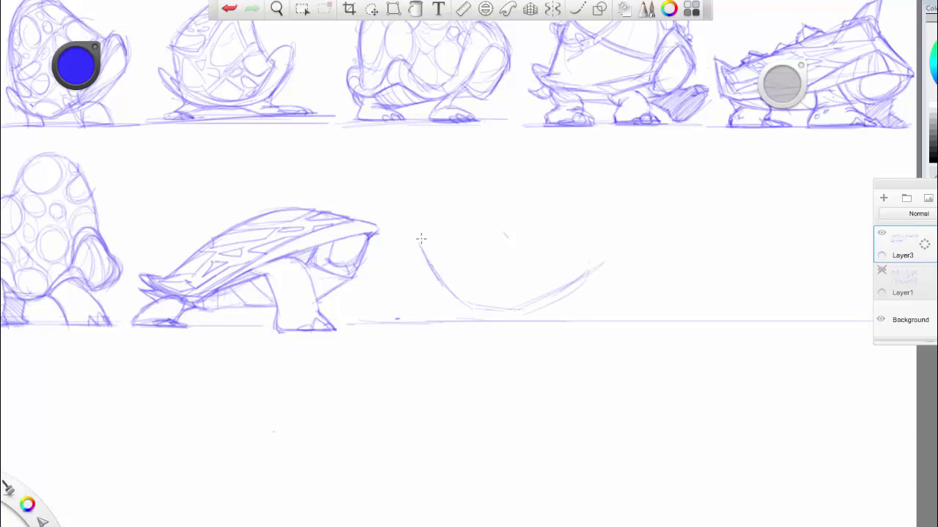
pyautogui.moveTo(423, 238)
pyautogui.mouseDown()
pyautogui.moveTo(397, 252)
pyautogui.moveTo(429, 240)
pyautogui.moveTo(482, 260)
pyautogui.moveTo(473, 253)
pyautogui.moveTo(528, 245)
pyautogui.moveTo(496, 259)
pyautogui.moveTo(638, 206)
pyautogui.moveTo(628, 225)
pyautogui.moveTo(628, 217)
pyautogui.moveTo(579, 218)
pyautogui.moveTo(636, 201)
pyautogui.mouseUp()
pyautogui.moveTo(633, 203); pyautogui.dragTo(635, 246)
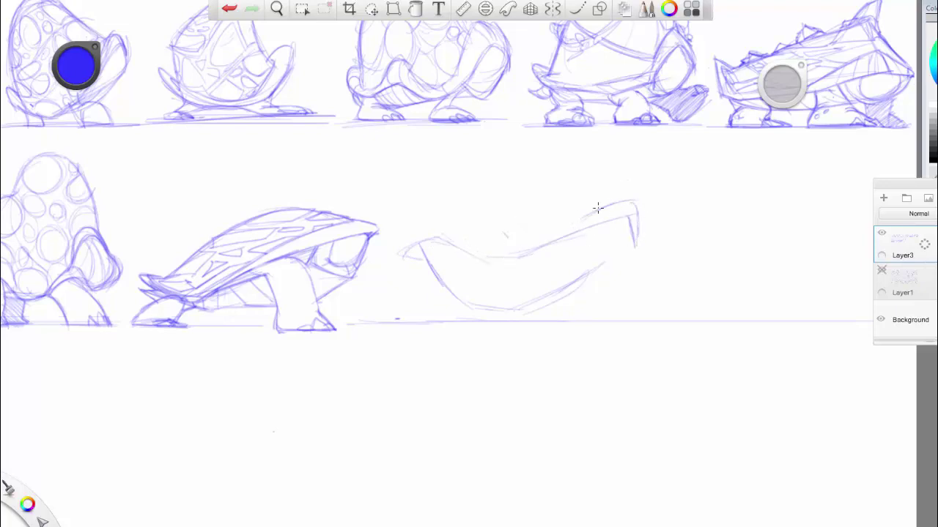
pyautogui.moveTo(602, 207)
pyautogui.mouseDown()
pyautogui.moveTo(578, 222)
pyautogui.moveTo(491, 243)
pyautogui.moveTo(441, 225)
pyautogui.moveTo(418, 237)
pyautogui.moveTo(419, 260)
pyautogui.moveTo(454, 253)
pyautogui.moveTo(485, 302)
pyautogui.moveTo(493, 255)
pyautogui.moveTo(548, 260)
pyautogui.moveTo(548, 298)
pyautogui.moveTo(572, 240)
pyautogui.moveTo(606, 237)
pyautogui.moveTo(595, 266)
pyautogui.mouseUp()
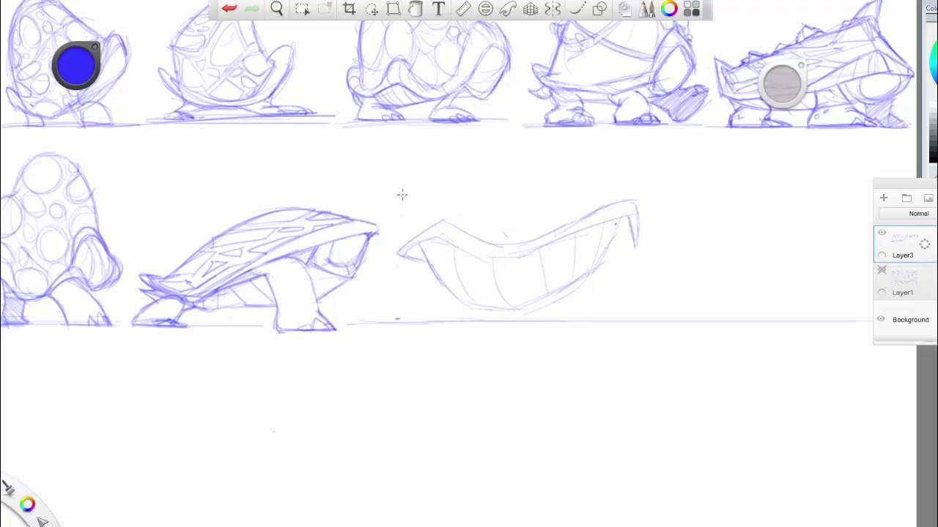
# Draw a broad domed shell flaring into the rim at both ends, and darken the rim's rear corner and front edge
pyautogui.moveTo(408, 240)
pyautogui.mouseDown()
pyautogui.moveTo(484, 173)
pyautogui.moveTo(450, 184)
pyautogui.moveTo(424, 219)
pyautogui.mouseUp()
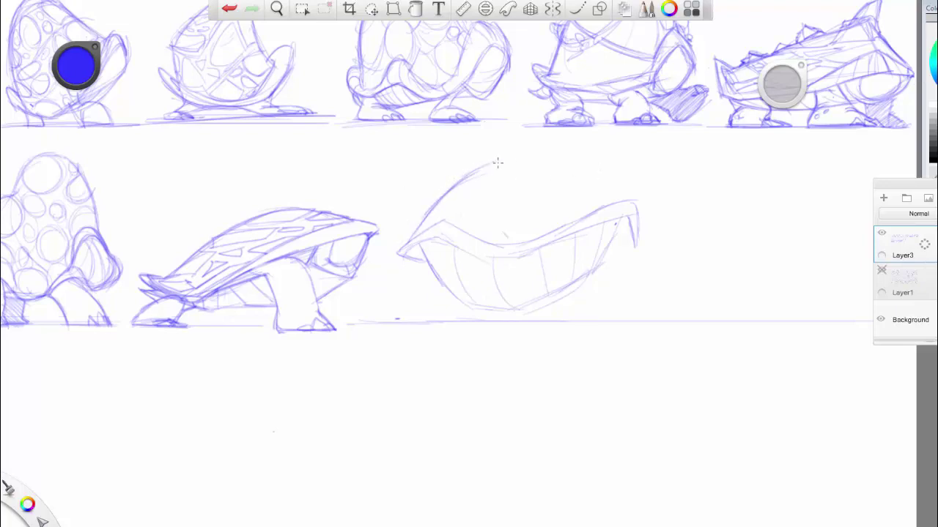
pyautogui.moveTo(539, 166)
pyautogui.mouseDown()
pyautogui.moveTo(569, 166)
pyautogui.moveTo(605, 192)
pyautogui.moveTo(646, 195)
pyautogui.moveTo(611, 201)
pyautogui.moveTo(635, 196)
pyautogui.mouseUp()
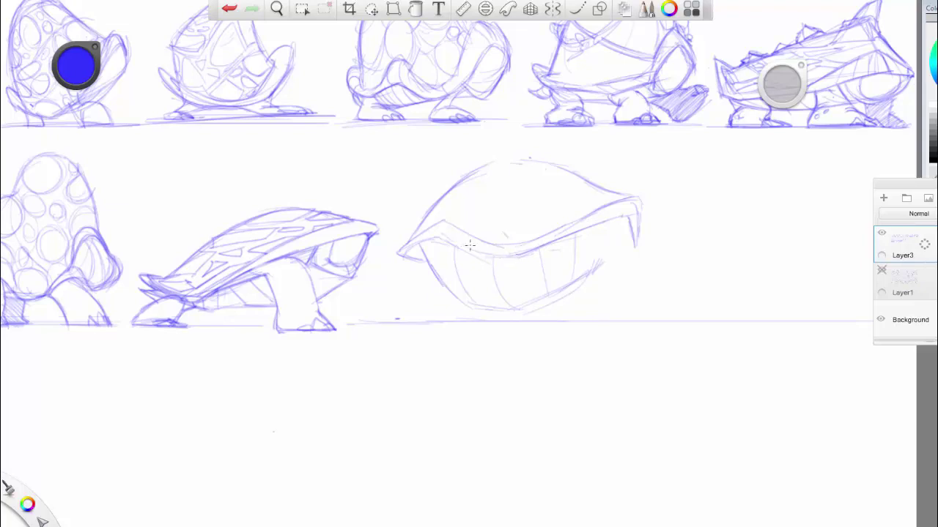
pyautogui.moveTo(445, 240); pyautogui.dragTo(493, 257)
pyautogui.moveTo(442, 239)
pyautogui.mouseDown()
pyautogui.moveTo(408, 249)
pyautogui.moveTo(430, 260)
pyautogui.mouseUp()
pyautogui.moveTo(624, 218); pyautogui.dragTo(629, 230)
pyautogui.moveTo(638, 198); pyautogui.dragTo(633, 225)
pyautogui.moveTo(510, 160)
pyautogui.mouseDown()
pyautogui.moveTo(546, 157)
pyautogui.moveTo(545, 149)
pyautogui.moveTo(649, 202)
pyautogui.mouseUp()
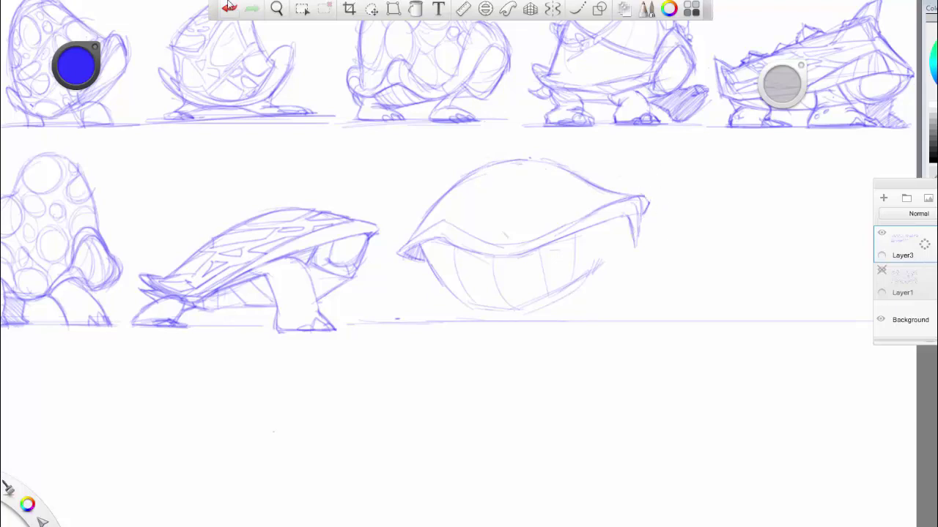
# Undo the stroke at the rim's front tip, and draw a rounded front opening with the front leg's upper edge beside it
pyautogui.click(228, 5)
pyautogui.moveTo(536, 250)
pyautogui.mouseDown()
pyautogui.moveTo(614, 259)
pyautogui.moveTo(632, 246)
pyautogui.moveTo(594, 240)
pyautogui.moveTo(613, 269)
pyautogui.moveTo(628, 256)
pyautogui.moveTo(574, 238)
pyautogui.moveTo(620, 261)
pyautogui.mouseUp()
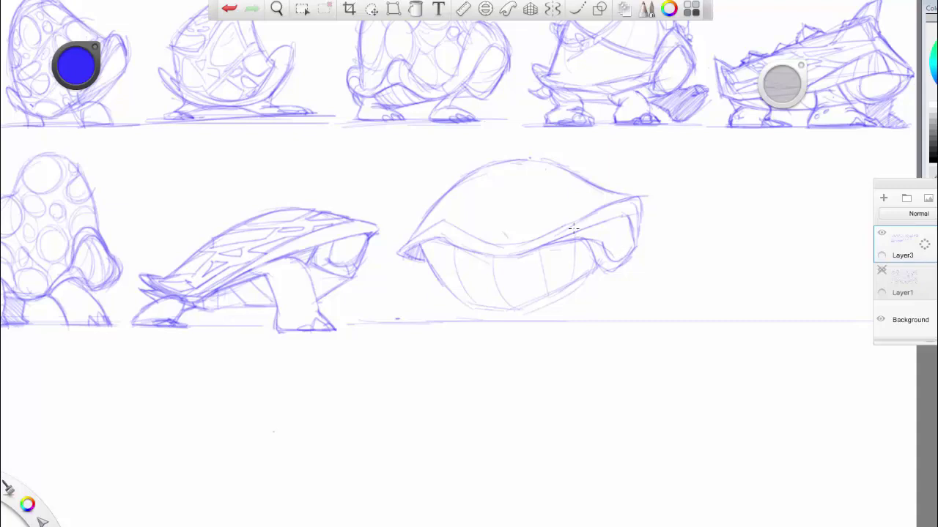
pyautogui.hotkey('ctrl', 'z')
pyautogui.moveTo(577, 233); pyautogui.dragTo(591, 271)
pyautogui.moveTo(541, 248)
pyautogui.mouseDown()
pyautogui.moveTo(573, 256)
pyautogui.moveTo(576, 239)
pyautogui.mouseUp()
pyautogui.moveTo(576, 234); pyautogui.dragTo(592, 268)
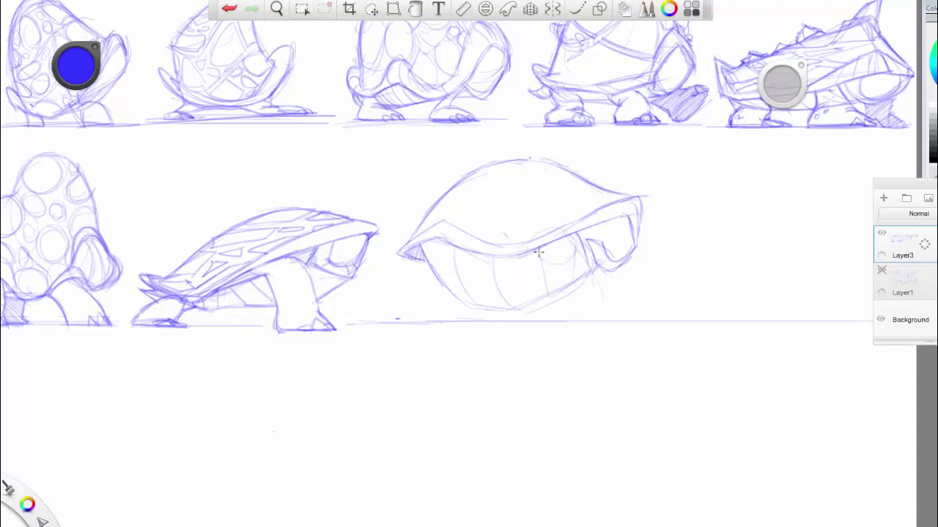
# Draw a thick front leg with rounded toes on the guide line under the domed shell, clearing the belly lines inside it
pyautogui.moveTo(539, 252)
pyautogui.mouseDown()
pyautogui.moveTo(559, 318)
pyautogui.moveTo(629, 319)
pyautogui.mouseUp()
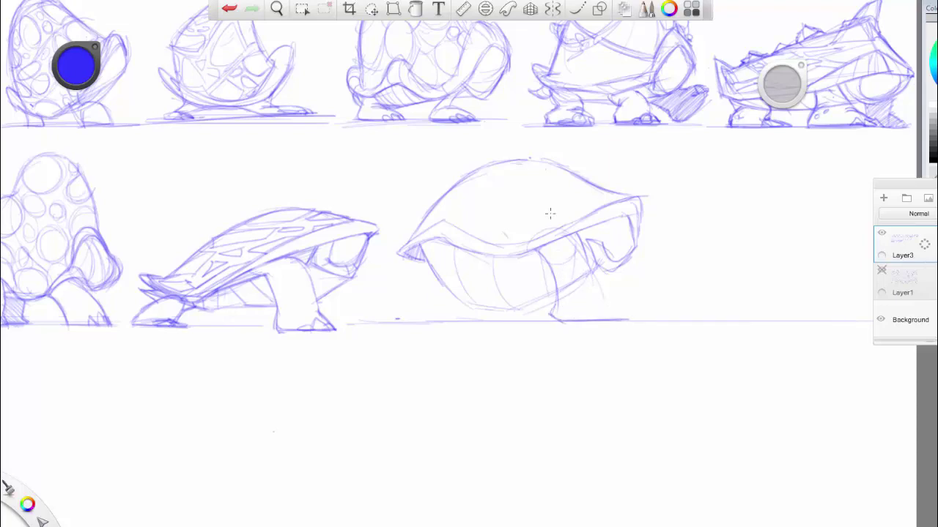
pyautogui.moveTo(591, 274); pyautogui.dragTo(629, 320)
pyautogui.moveTo(565, 235)
pyautogui.mouseDown()
pyautogui.moveTo(625, 324)
pyautogui.moveTo(615, 301)
pyautogui.moveTo(603, 318)
pyautogui.moveTo(623, 317)
pyautogui.moveTo(582, 318)
pyautogui.moveTo(630, 319)
pyautogui.mouseUp()
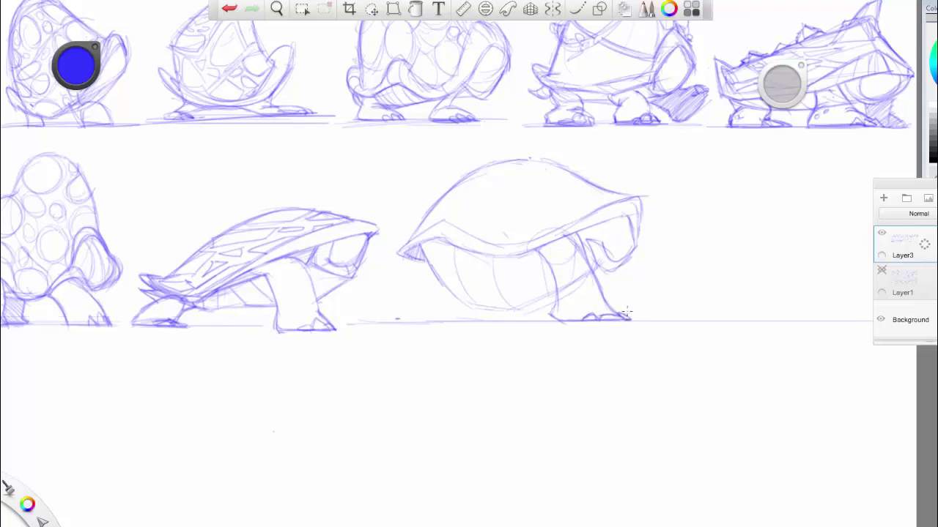
pyautogui.moveTo(601, 289); pyautogui.dragTo(615, 308)
pyautogui.moveTo(592, 272); pyautogui.dragTo(602, 291)
pyautogui.moveTo(543, 250); pyautogui.dragTo(557, 322)
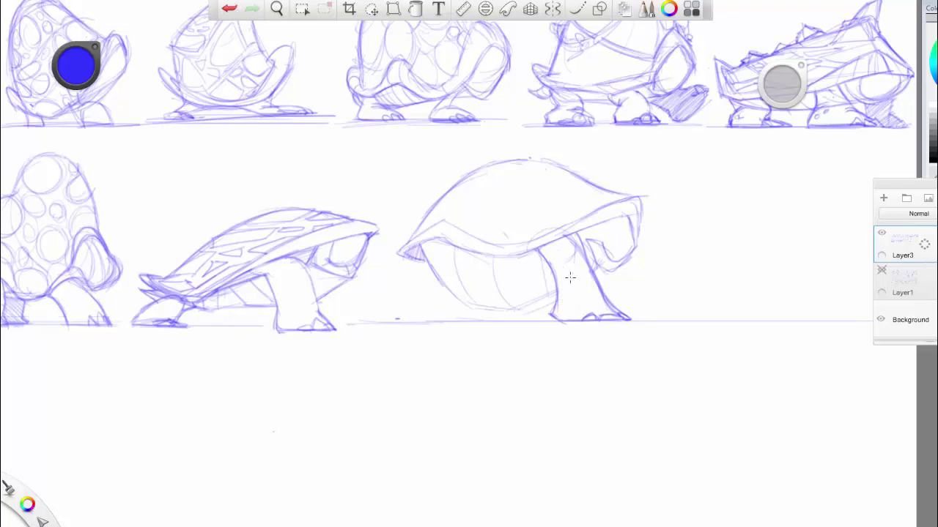
# Add a curved neck line behind the front leg, and darken the rim's rear corner and the front opening under it
pyautogui.moveTo(571, 248); pyautogui.dragTo(576, 234)
pyautogui.moveTo(415, 262); pyautogui.dragTo(430, 264)
pyautogui.moveTo(581, 239)
pyautogui.mouseDown()
pyautogui.moveTo(604, 242)
pyautogui.moveTo(624, 221)
pyautogui.moveTo(529, 240)
pyautogui.moveTo(642, 214)
pyautogui.mouseUp()
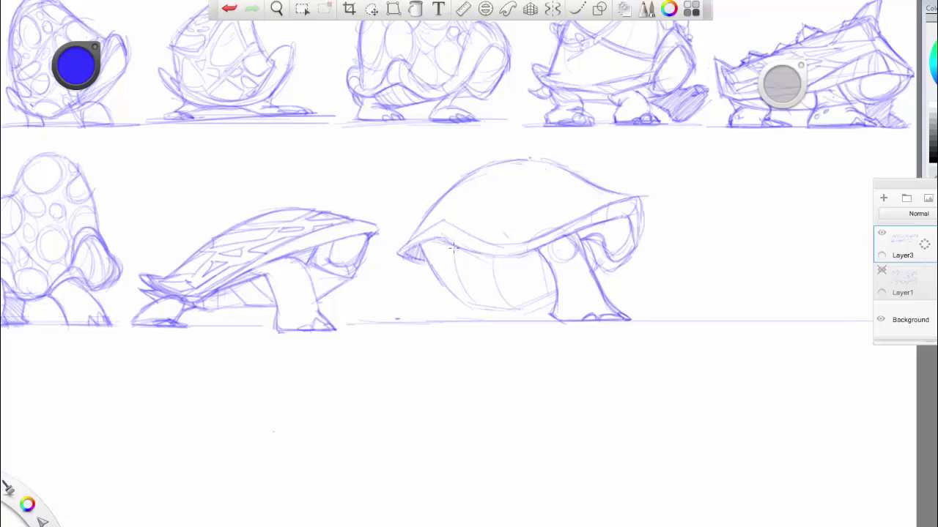
# Draw a thick rear leg flaring down to a flat foot with rounded toes on the guide line
pyautogui.moveTo(443, 249)
pyautogui.mouseDown()
pyautogui.moveTo(397, 292)
pyautogui.moveTo(395, 284)
pyautogui.moveTo(451, 258)
pyautogui.mouseUp()
pyautogui.moveTo(438, 317)
pyautogui.mouseDown()
pyautogui.moveTo(439, 287)
pyautogui.moveTo(455, 258)
pyautogui.moveTo(439, 318)
pyautogui.mouseUp()
pyautogui.moveTo(442, 265); pyautogui.dragTo(412, 290)
pyautogui.moveTo(405, 268)
pyautogui.mouseDown()
pyautogui.moveTo(403, 295)
pyautogui.moveTo(387, 309)
pyautogui.moveTo(393, 321)
pyautogui.moveTo(403, 270)
pyautogui.mouseUp()
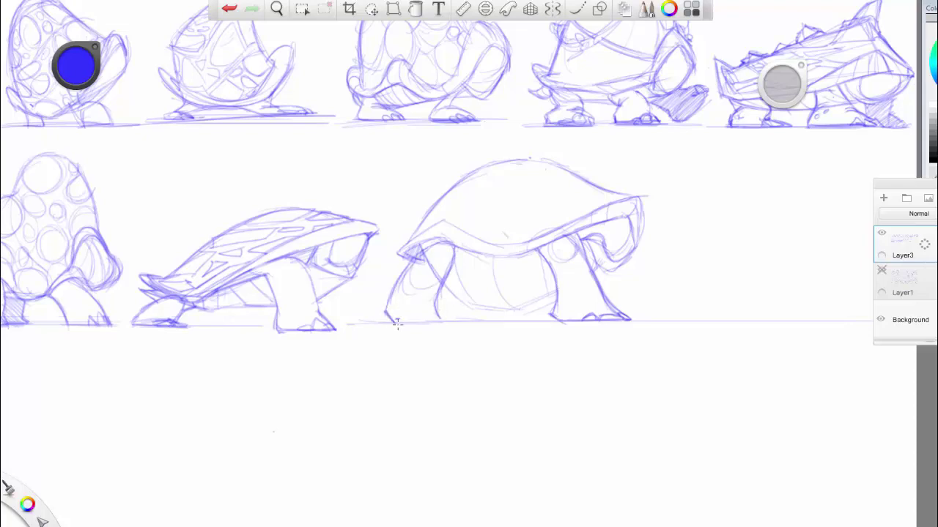
pyautogui.moveTo(397, 323); pyautogui.dragTo(450, 316)
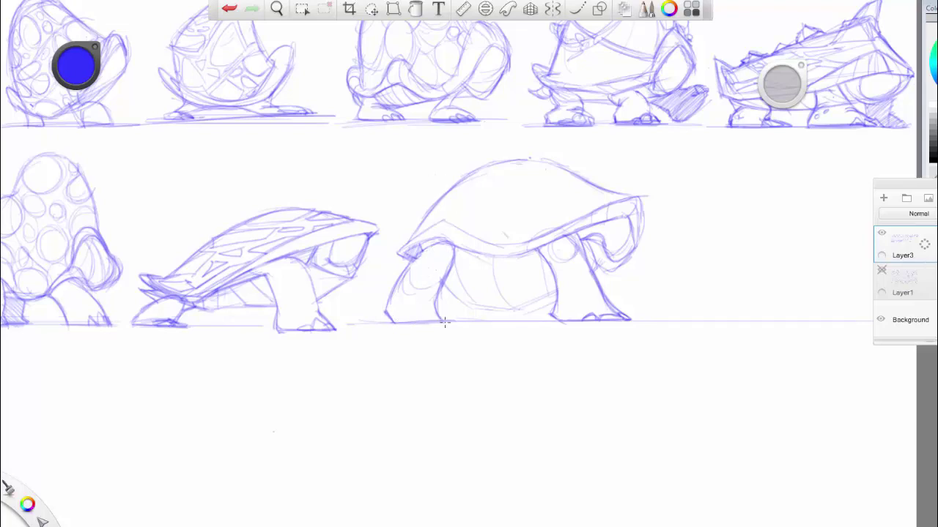
pyautogui.moveTo(433, 317)
pyautogui.mouseDown()
pyautogui.moveTo(453, 322)
pyautogui.moveTo(437, 322)
pyautogui.mouseUp()
pyautogui.moveTo(437, 315); pyautogui.dragTo(443, 288)
# Fill the domed shell with rounded spots of varied sizes, and darken the outlines of the rim, rear leg and belly
pyautogui.moveTo(400, 252)
pyautogui.mouseDown()
pyautogui.moveTo(445, 220)
pyautogui.moveTo(511, 245)
pyautogui.mouseUp()
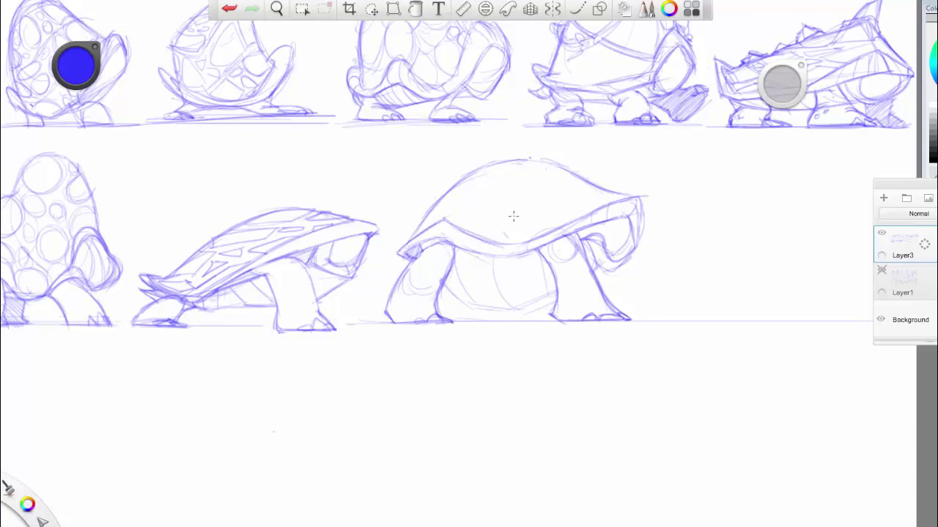
pyautogui.moveTo(487, 165)
pyautogui.mouseDown()
pyautogui.moveTo(570, 163)
pyautogui.moveTo(537, 190)
pyautogui.moveTo(497, 170)
pyautogui.moveTo(505, 183)
pyautogui.moveTo(550, 186)
pyautogui.moveTo(488, 218)
pyautogui.moveTo(540, 195)
pyautogui.moveTo(471, 199)
pyautogui.mouseUp()
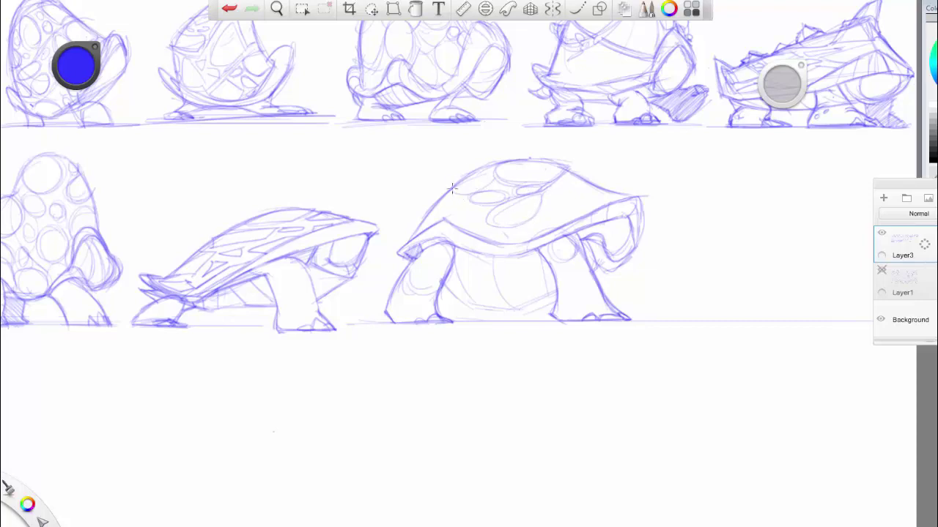
pyautogui.moveTo(497, 169)
pyautogui.mouseDown()
pyautogui.moveTo(478, 206)
pyautogui.moveTo(508, 185)
pyautogui.moveTo(540, 207)
pyautogui.moveTo(543, 193)
pyautogui.moveTo(495, 223)
pyautogui.moveTo(494, 207)
pyautogui.moveTo(484, 221)
pyautogui.moveTo(497, 232)
pyautogui.moveTo(526, 222)
pyautogui.moveTo(546, 188)
pyautogui.moveTo(570, 188)
pyautogui.moveTo(562, 184)
pyautogui.moveTo(561, 204)
pyautogui.moveTo(565, 178)
pyautogui.moveTo(555, 207)
pyautogui.moveTo(576, 177)
pyautogui.moveTo(602, 195)
pyautogui.moveTo(584, 193)
pyautogui.moveTo(612, 195)
pyautogui.mouseUp()
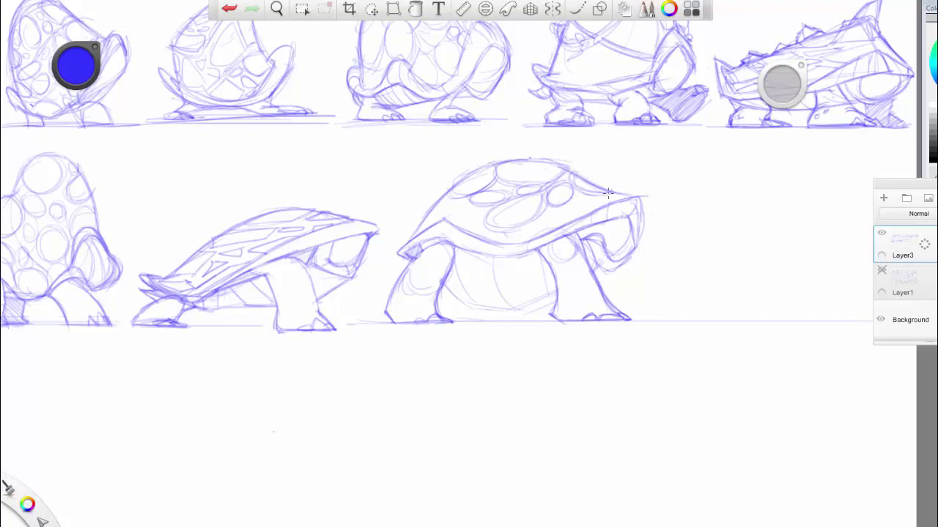
pyautogui.moveTo(571, 173)
pyautogui.mouseDown()
pyautogui.moveTo(564, 181)
pyautogui.moveTo(577, 201)
pyautogui.mouseUp()
pyautogui.moveTo(538, 229)
pyautogui.mouseDown()
pyautogui.moveTo(590, 208)
pyautogui.moveTo(502, 241)
pyautogui.moveTo(535, 221)
pyautogui.moveTo(490, 219)
pyautogui.mouseUp()
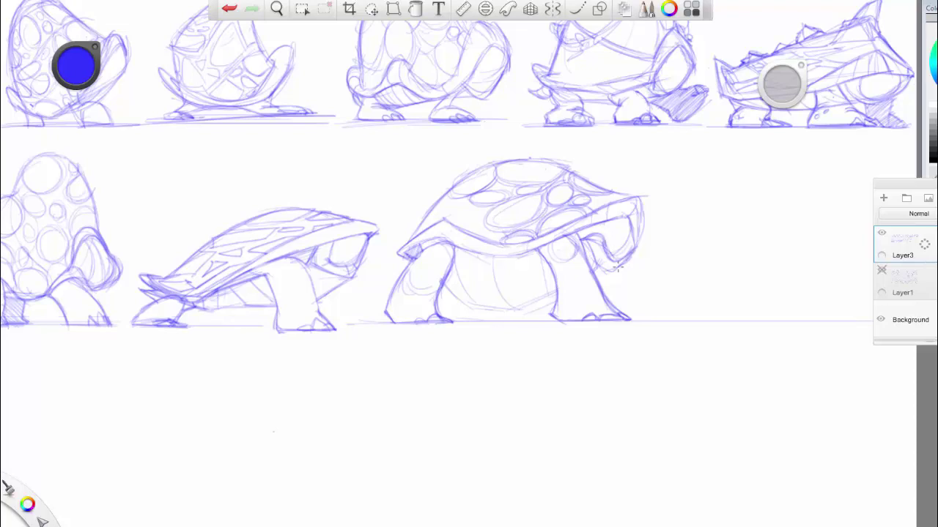
pyautogui.moveTo(637, 241); pyautogui.dragTo(635, 198)
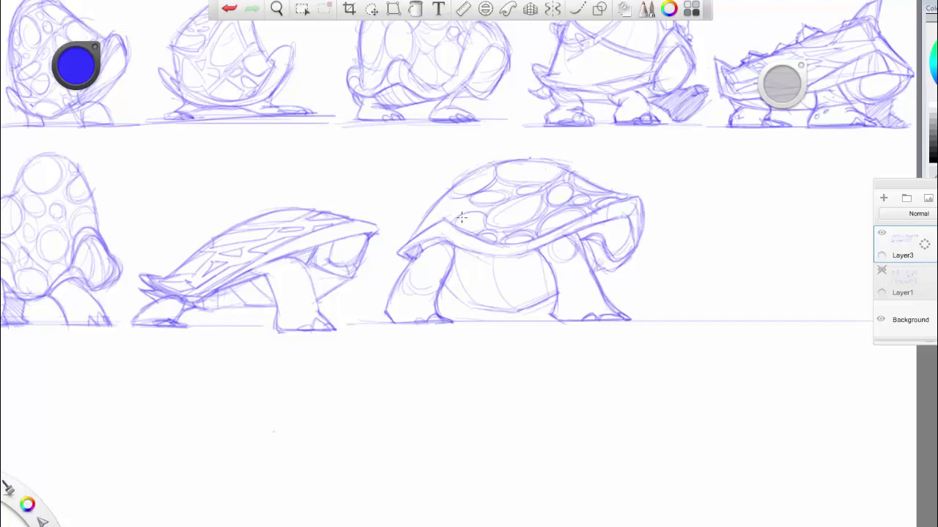
pyautogui.moveTo(470, 202)
pyautogui.mouseDown()
pyautogui.moveTo(433, 217)
pyautogui.moveTo(447, 197)
pyautogui.moveTo(425, 228)
pyautogui.moveTo(449, 219)
pyautogui.mouseUp()
pyautogui.moveTo(408, 243); pyautogui.dragTo(426, 217)
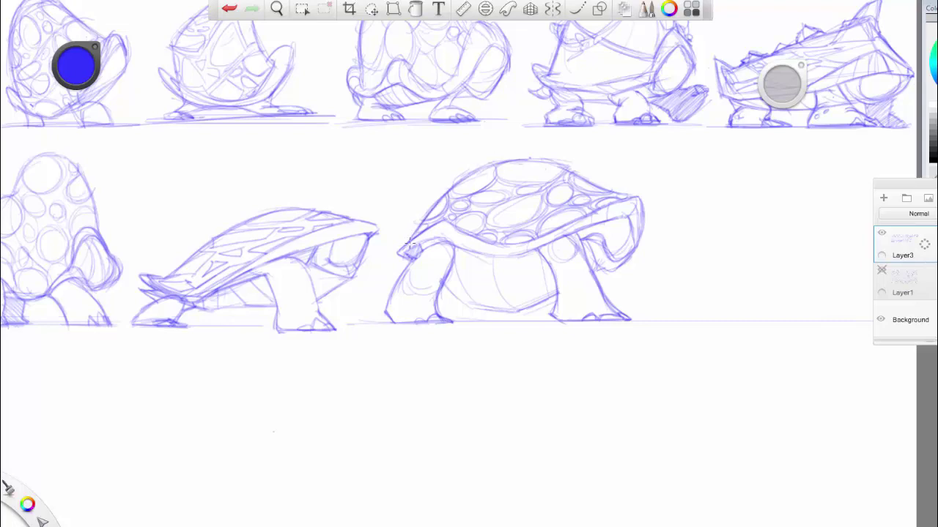
pyautogui.moveTo(400, 254)
pyautogui.mouseDown()
pyautogui.moveTo(415, 261)
pyautogui.moveTo(387, 310)
pyautogui.mouseUp()
pyautogui.moveTo(440, 288)
pyautogui.mouseDown()
pyautogui.moveTo(444, 320)
pyautogui.moveTo(463, 302)
pyautogui.moveTo(517, 312)
pyautogui.mouseUp()
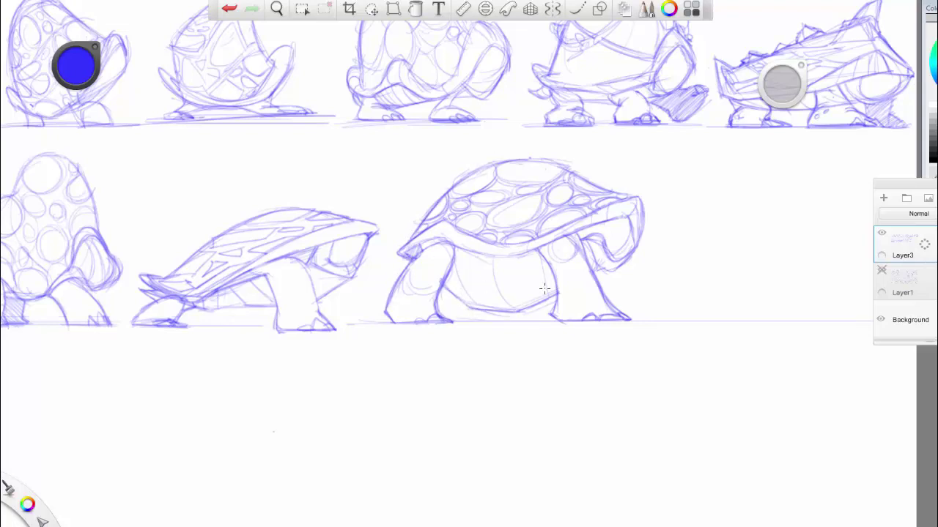
# Sketch a large round shell with a doubled outline at the end of the second row, cradled by a sweeping rim rising toward the front
pyautogui.press('space')
pyautogui.moveTo(583, 397); pyautogui.dragTo(412, 415)
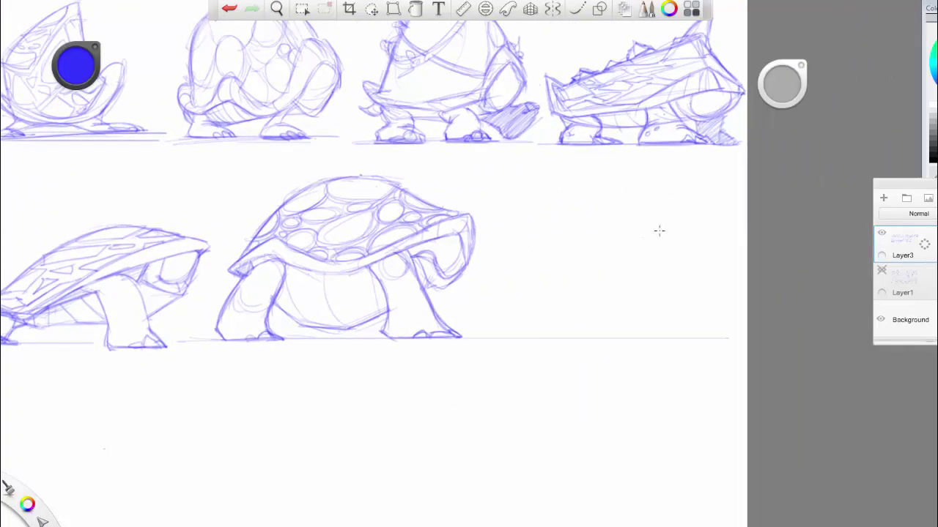
pyautogui.moveTo(575, 243)
pyautogui.mouseDown()
pyautogui.moveTo(693, 235)
pyautogui.moveTo(569, 258)
pyautogui.moveTo(574, 202)
pyautogui.moveTo(564, 213)
pyautogui.moveTo(585, 170)
pyautogui.moveTo(606, 177)
pyautogui.moveTo(572, 267)
pyautogui.moveTo(564, 250)
pyautogui.moveTo(547, 312)
pyautogui.moveTo(693, 260)
pyautogui.moveTo(703, 279)
pyautogui.moveTo(666, 281)
pyautogui.moveTo(677, 279)
pyautogui.moveTo(683, 236)
pyautogui.moveTo(692, 259)
pyautogui.moveTo(708, 255)
pyautogui.moveTo(696, 270)
pyautogui.moveTo(712, 236)
pyautogui.moveTo(727, 241)
pyautogui.moveTo(725, 276)
pyautogui.moveTo(730, 246)
pyautogui.moveTo(696, 284)
pyautogui.moveTo(695, 274)
pyautogui.moveTo(688, 298)
pyautogui.moveTo(612, 325)
pyautogui.moveTo(537, 292)
pyautogui.mouseUp()
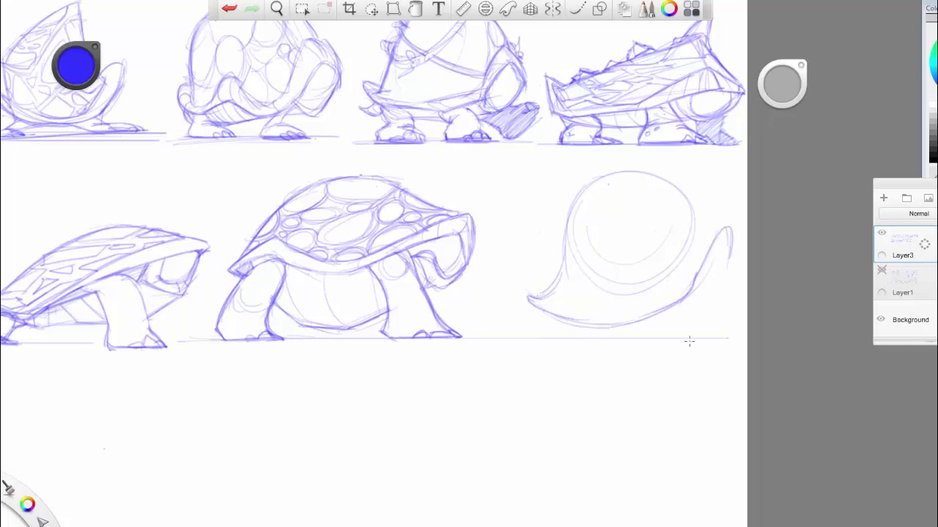
pyautogui.moveTo(696, 211)
pyautogui.mouseDown()
pyautogui.moveTo(560, 229)
pyautogui.moveTo(704, 215)
pyautogui.moveTo(699, 234)
pyautogui.moveTo(698, 202)
pyautogui.moveTo(692, 265)
pyautogui.mouseUp()
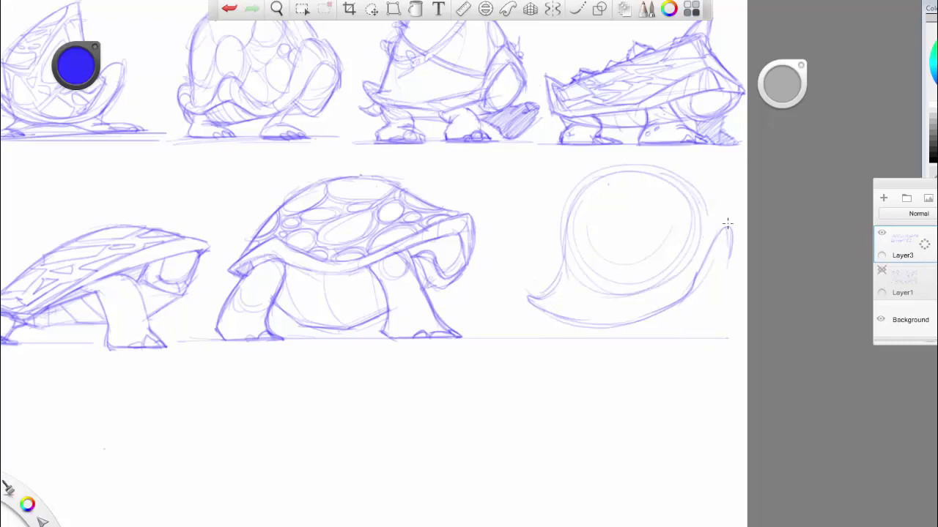
# Draw the inner edge of the sweeping rim and flare the shell's front into its tip, undoing stray strokes
pyautogui.moveTo(724, 223)
pyautogui.mouseDown()
pyautogui.moveTo(680, 283)
pyautogui.moveTo(646, 305)
pyautogui.moveTo(682, 281)
pyautogui.moveTo(578, 308)
pyautogui.moveTo(534, 282)
pyautogui.moveTo(620, 310)
pyautogui.moveTo(662, 294)
pyautogui.moveTo(587, 310)
pyautogui.moveTo(539, 299)
pyautogui.moveTo(600, 314)
pyautogui.moveTo(659, 297)
pyautogui.mouseUp()
pyautogui.hotkey('ctrl', 'z')
pyautogui.hotkey('ctrl', 'z')
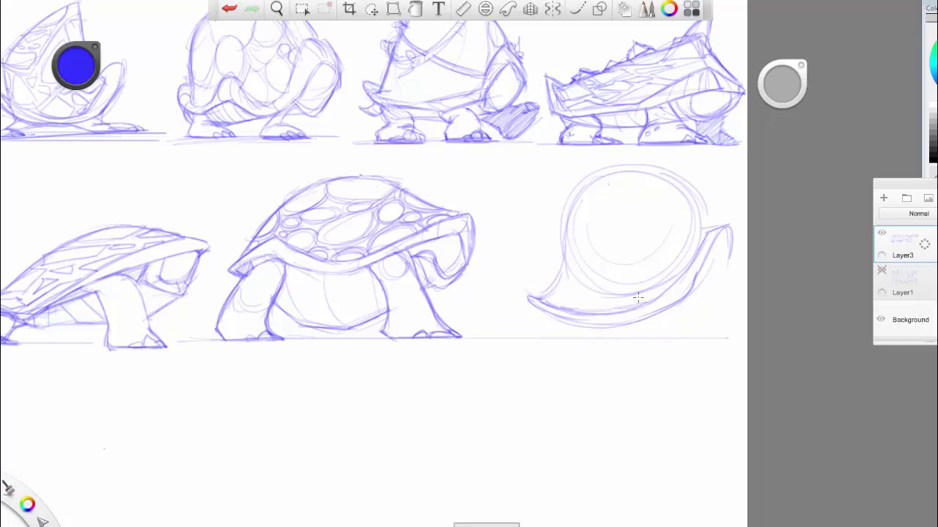
pyautogui.moveTo(702, 202)
pyautogui.mouseDown()
pyautogui.moveTo(714, 235)
pyautogui.moveTo(731, 232)
pyautogui.moveTo(722, 267)
pyautogui.mouseUp()
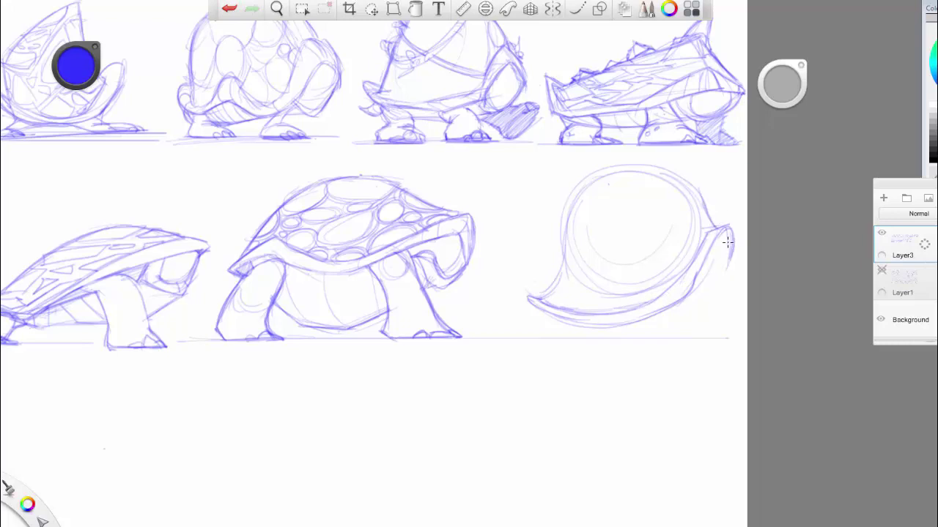
pyautogui.moveTo(724, 227)
pyautogui.mouseDown()
pyautogui.moveTo(706, 257)
pyautogui.moveTo(727, 265)
pyautogui.moveTo(683, 304)
pyautogui.mouseUp()
pyautogui.click(229, 9)
# Draw a low, flat rear foot on the guide line and cut small notches along the rim's lower edge
pyautogui.moveTo(559, 292); pyautogui.dragTo(564, 238)
pyautogui.moveTo(547, 321)
pyautogui.mouseDown()
pyautogui.moveTo(582, 318)
pyautogui.moveTo(532, 326)
pyautogui.moveTo(572, 314)
pyautogui.moveTo(524, 342)
pyautogui.moveTo(568, 340)
pyautogui.moveTo(533, 341)
pyautogui.moveTo(565, 337)
pyautogui.moveTo(556, 331)
pyautogui.moveTo(579, 342)
pyautogui.moveTo(560, 342)
pyautogui.moveTo(578, 328)
pyautogui.moveTo(642, 321)
pyautogui.mouseUp()
pyautogui.moveTo(691, 296)
pyautogui.mouseDown()
pyautogui.moveTo(602, 324)
pyautogui.moveTo(658, 314)
pyautogui.mouseUp()
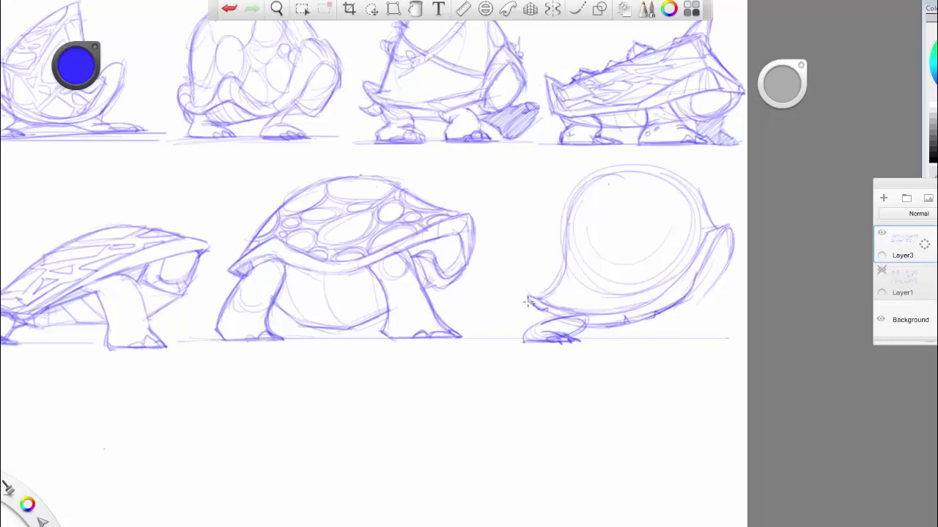
pyautogui.moveTo(547, 303)
pyautogui.mouseDown()
pyautogui.moveTo(601, 327)
pyautogui.moveTo(592, 323)
pyautogui.moveTo(673, 305)
pyautogui.moveTo(727, 231)
pyautogui.moveTo(709, 235)
pyautogui.moveTo(666, 291)
pyautogui.mouseUp()
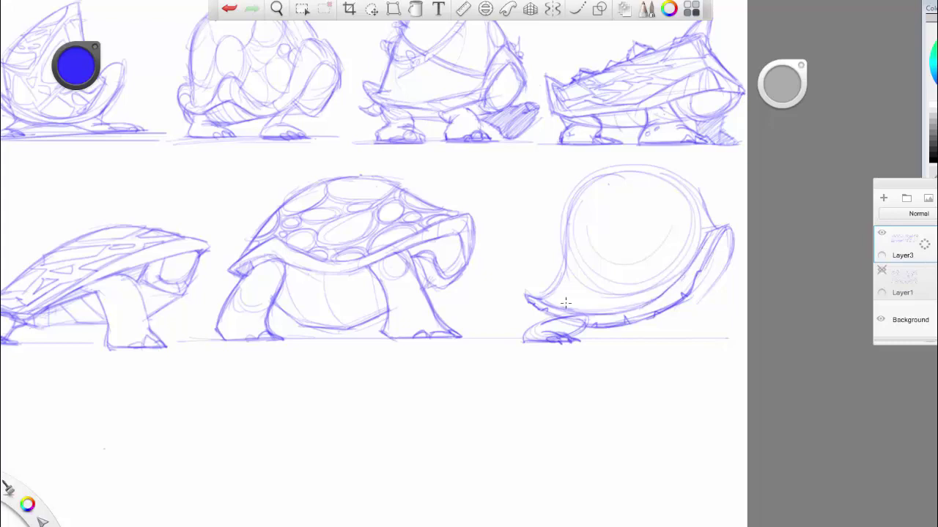
# Draw a curved front leg with rounded toes under the raised front of the rim
pyautogui.moveTo(728, 226)
pyautogui.mouseDown()
pyautogui.moveTo(734, 250)
pyautogui.moveTo(701, 273)
pyautogui.moveTo(714, 299)
pyautogui.moveTo(690, 339)
pyautogui.mouseUp()
pyautogui.moveTo(684, 307)
pyautogui.mouseDown()
pyautogui.moveTo(656, 342)
pyautogui.moveTo(665, 340)
pyautogui.moveTo(656, 303)
pyautogui.moveTo(658, 340)
pyautogui.moveTo(707, 336)
pyautogui.moveTo(689, 331)
pyautogui.moveTo(706, 345)
pyautogui.moveTo(690, 334)
pyautogui.moveTo(680, 343)
pyautogui.moveTo(709, 341)
pyautogui.mouseUp()
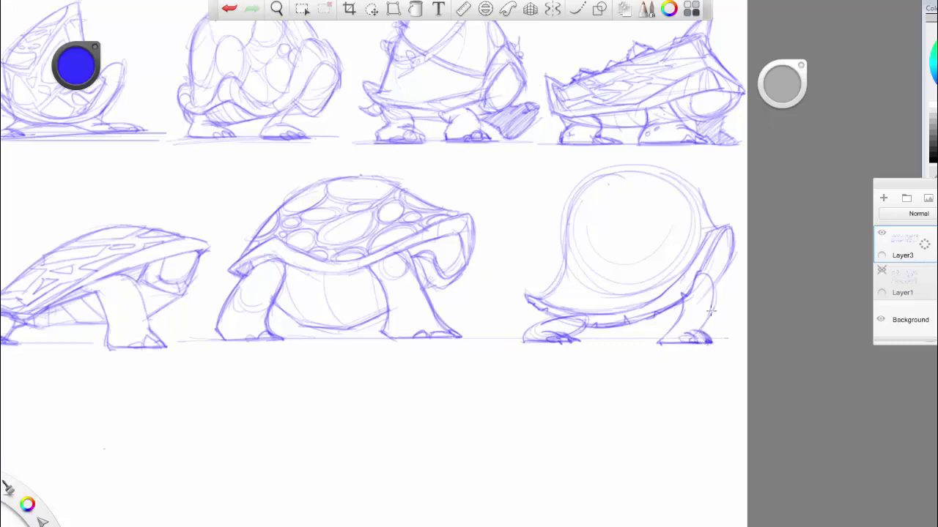
pyautogui.moveTo(713, 293)
pyautogui.mouseDown()
pyautogui.moveTo(719, 226)
pyautogui.moveTo(706, 234)
pyautogui.moveTo(720, 224)
pyautogui.moveTo(714, 230)
pyautogui.moveTo(684, 186)
pyautogui.moveTo(617, 172)
pyautogui.moveTo(587, 188)
pyautogui.moveTo(565, 231)
pyautogui.mouseUp()
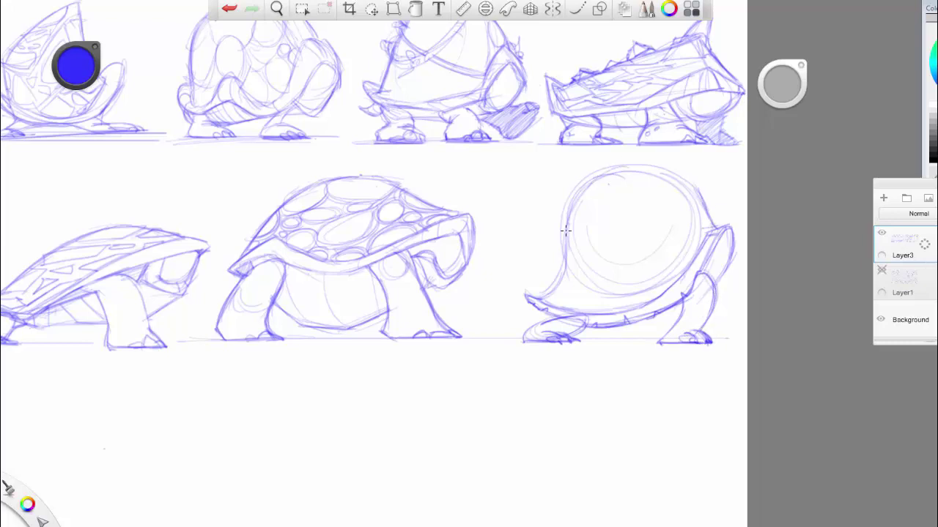
# Darken the round shell's outline and the rim's front opening, and add segment lines to the rim's front
pyautogui.moveTo(592, 287); pyautogui.dragTo(576, 214)
pyautogui.moveTo(581, 281); pyautogui.dragTo(571, 307)
pyautogui.moveTo(630, 167)
pyautogui.mouseDown()
pyautogui.moveTo(570, 213)
pyautogui.moveTo(566, 244)
pyautogui.mouseUp()
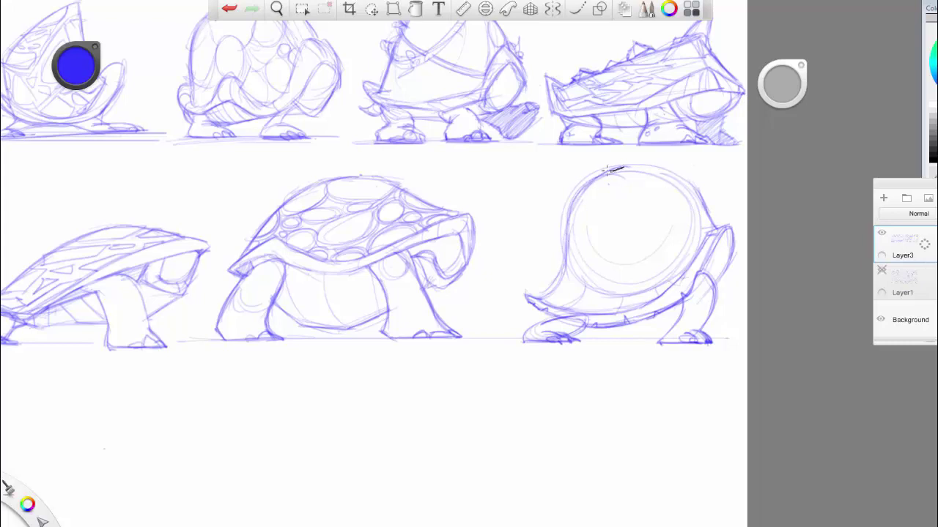
pyautogui.moveTo(626, 167)
pyautogui.mouseDown()
pyautogui.moveTo(692, 181)
pyautogui.moveTo(719, 233)
pyautogui.moveTo(694, 259)
pyautogui.moveTo(703, 269)
pyautogui.moveTo(723, 224)
pyautogui.moveTo(735, 231)
pyautogui.moveTo(729, 261)
pyautogui.moveTo(724, 239)
pyautogui.moveTo(714, 274)
pyautogui.moveTo(718, 258)
pyautogui.moveTo(710, 274)
pyautogui.moveTo(709, 258)
pyautogui.moveTo(710, 267)
pyautogui.moveTo(726, 230)
pyautogui.moveTo(677, 250)
pyautogui.mouseUp()
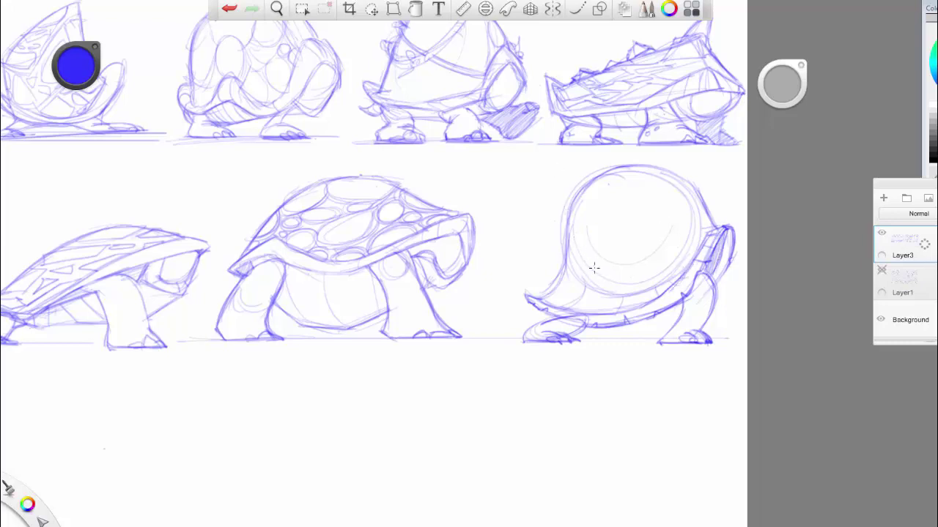
# Fill the round shell with circles and ovals of varied sizes, undoing one stroke near its top edge
pyautogui.moveTo(593, 269)
pyautogui.mouseDown()
pyautogui.moveTo(588, 237)
pyautogui.moveTo(579, 242)
pyautogui.moveTo(570, 214)
pyautogui.moveTo(590, 216)
pyautogui.moveTo(580, 199)
pyautogui.moveTo(597, 187)
pyautogui.moveTo(595, 205)
pyautogui.mouseUp()
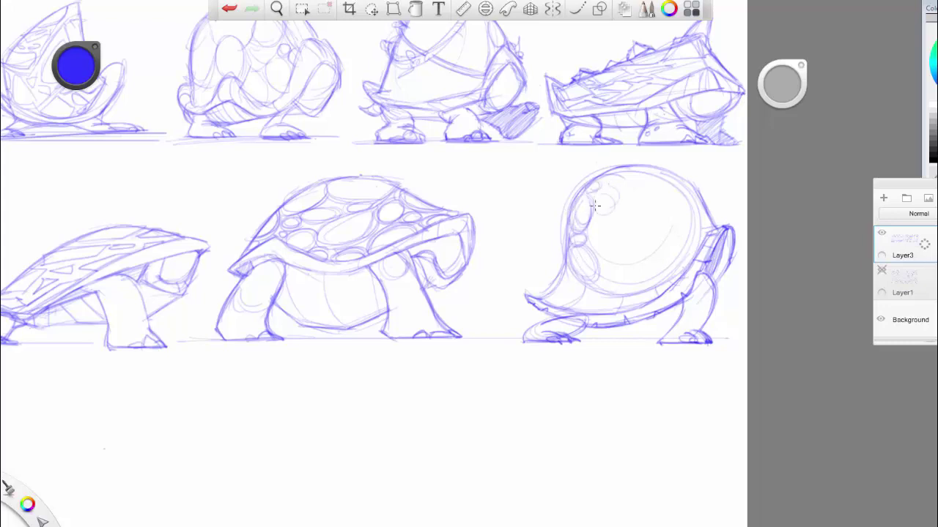
pyautogui.moveTo(669, 177)
pyautogui.mouseDown()
pyautogui.moveTo(697, 195)
pyautogui.moveTo(668, 173)
pyautogui.mouseUp()
pyautogui.moveTo(688, 243)
pyautogui.mouseDown()
pyautogui.moveTo(685, 224)
pyautogui.moveTo(704, 212)
pyautogui.moveTo(700, 223)
pyautogui.moveTo(648, 205)
pyautogui.moveTo(660, 199)
pyautogui.moveTo(658, 218)
pyautogui.mouseUp()
pyautogui.moveTo(679, 251)
pyautogui.mouseDown()
pyautogui.moveTo(660, 286)
pyautogui.moveTo(643, 271)
pyautogui.moveTo(615, 279)
pyautogui.mouseUp()
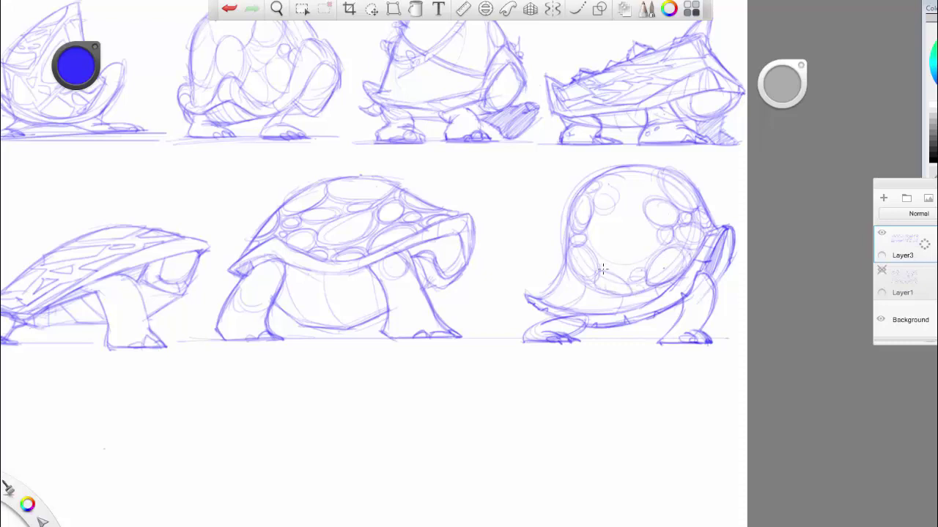
pyautogui.moveTo(618, 247)
pyautogui.mouseDown()
pyautogui.moveTo(618, 237)
pyautogui.moveTo(619, 271)
pyautogui.moveTo(608, 240)
pyautogui.moveTo(652, 235)
pyautogui.moveTo(633, 260)
pyautogui.mouseUp()
pyautogui.moveTo(592, 227)
pyautogui.mouseDown()
pyautogui.moveTo(603, 220)
pyautogui.moveTo(592, 230)
pyautogui.mouseUp()
pyautogui.moveTo(614, 173)
pyautogui.mouseDown()
pyautogui.moveTo(658, 173)
pyautogui.moveTo(680, 210)
pyautogui.moveTo(669, 173)
pyautogui.mouseUp()
pyautogui.click(229, 9)
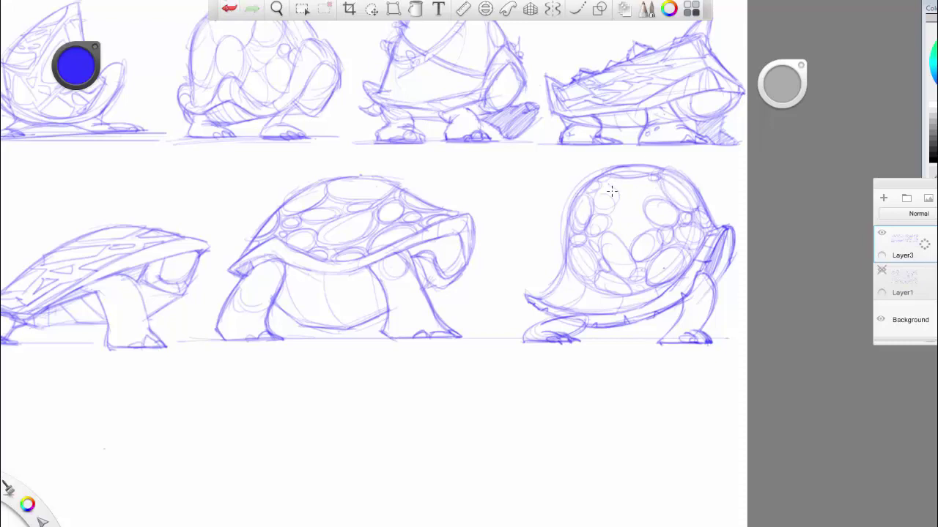
pyautogui.moveTo(611, 191)
pyautogui.mouseDown()
pyautogui.moveTo(609, 207)
pyautogui.moveTo(631, 227)
pyautogui.moveTo(624, 203)
pyautogui.moveTo(642, 197)
pyautogui.moveTo(615, 180)
pyautogui.moveTo(637, 205)
pyautogui.mouseUp()
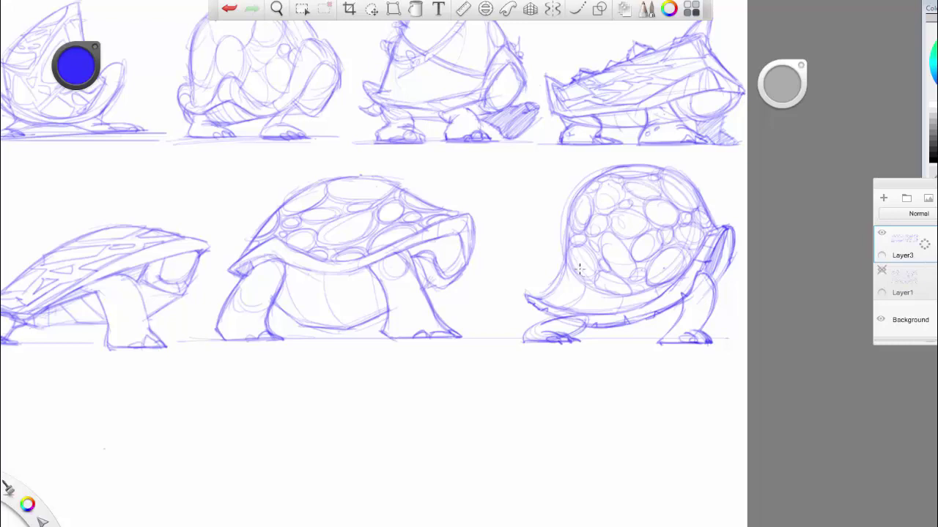
# Add small spots in the band between the round shell and the rim, and darken the shell's rear edge
pyautogui.moveTo(580, 297)
pyautogui.mouseDown()
pyautogui.moveTo(576, 308)
pyautogui.moveTo(603, 313)
pyautogui.moveTo(657, 296)
pyautogui.mouseUp()
pyautogui.moveTo(542, 299)
pyautogui.mouseDown()
pyautogui.moveTo(573, 301)
pyautogui.moveTo(550, 273)
pyautogui.moveTo(571, 275)
pyautogui.moveTo(575, 290)
pyautogui.moveTo(562, 267)
pyautogui.moveTo(567, 234)
pyautogui.moveTo(620, 167)
pyautogui.mouseUp()
pyautogui.moveTo(566, 266)
pyautogui.mouseDown()
pyautogui.moveTo(543, 297)
pyautogui.moveTo(525, 303)
pyautogui.moveTo(567, 308)
pyautogui.mouseUp()
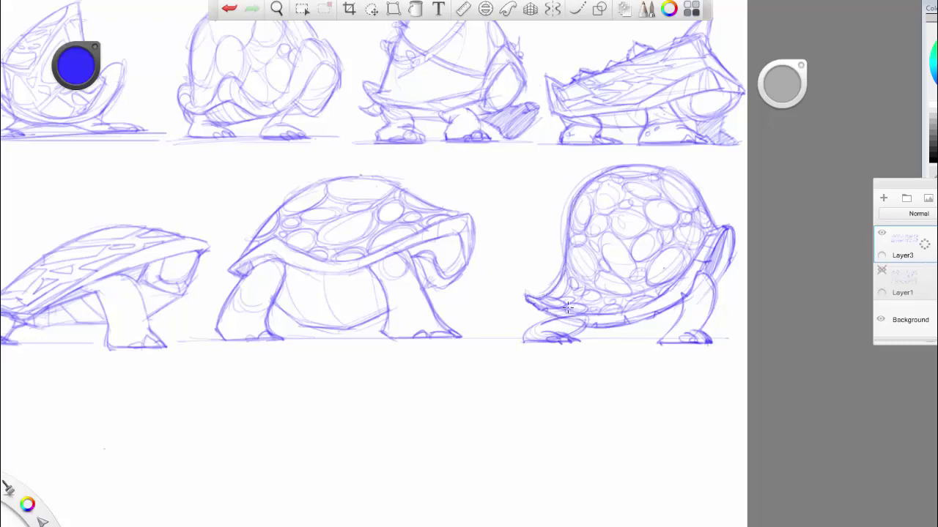
# Start a third row with a long horizontal guide line, and sketch a narrow rim slanting up to a hooked front tip
pyautogui.press('space')
pyautogui.moveTo(474, 480)
pyautogui.mouseDown()
pyautogui.moveTo(805, 423)
pyautogui.moveTo(937, 413)
pyautogui.moveTo(933, 398)
pyautogui.moveTo(909, 400)
pyautogui.mouseUp()
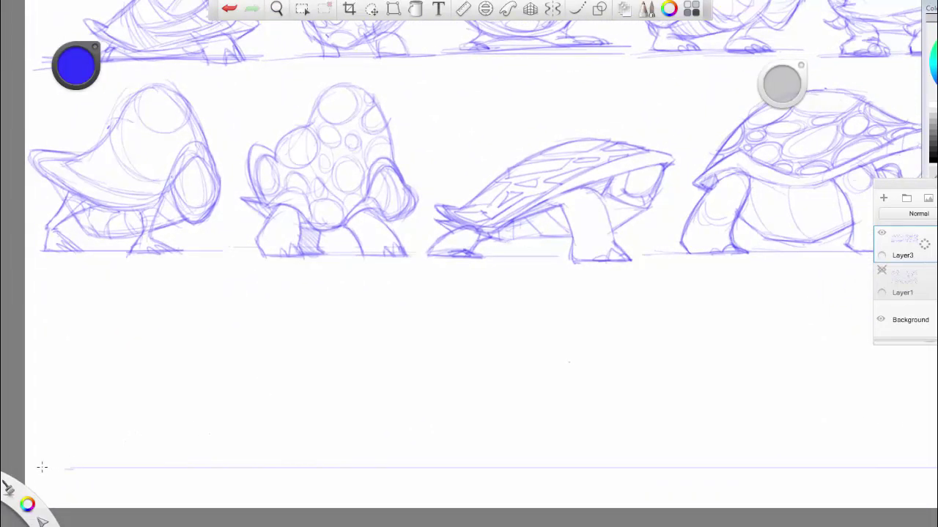
pyautogui.moveTo(93, 441); pyautogui.dragTo(258, 396)
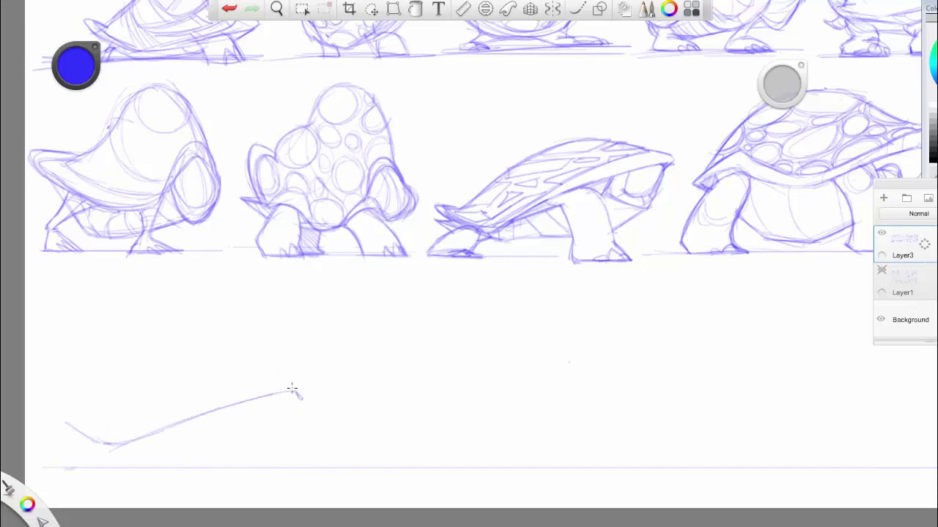
pyautogui.moveTo(278, 380); pyautogui.dragTo(302, 395)
pyautogui.moveTo(110, 440)
pyautogui.mouseDown()
pyautogui.moveTo(256, 375)
pyautogui.moveTo(239, 383)
pyautogui.moveTo(288, 373)
pyautogui.moveTo(271, 373)
pyautogui.moveTo(304, 398)
pyautogui.mouseUp()
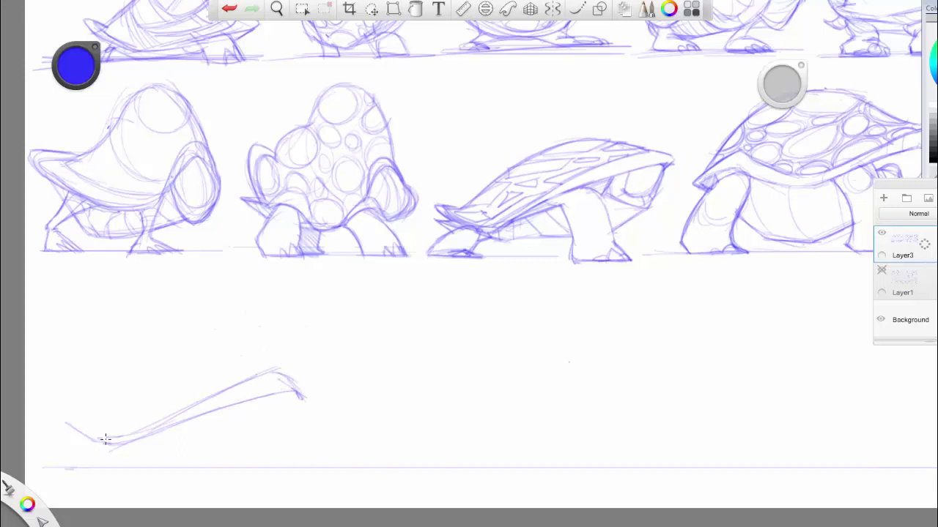
# Draw a rear-set round hump sloping down to the rim's front tip, and a darkened rear rim flap, redoing its lower edge
pyautogui.moveTo(105, 439)
pyautogui.mouseDown()
pyautogui.moveTo(66, 423)
pyautogui.moveTo(76, 433)
pyautogui.moveTo(45, 396)
pyautogui.moveTo(102, 361)
pyautogui.moveTo(71, 387)
pyautogui.moveTo(167, 339)
pyautogui.moveTo(129, 330)
pyautogui.moveTo(265, 372)
pyautogui.moveTo(132, 318)
pyautogui.moveTo(168, 344)
pyautogui.moveTo(90, 369)
pyautogui.mouseUp()
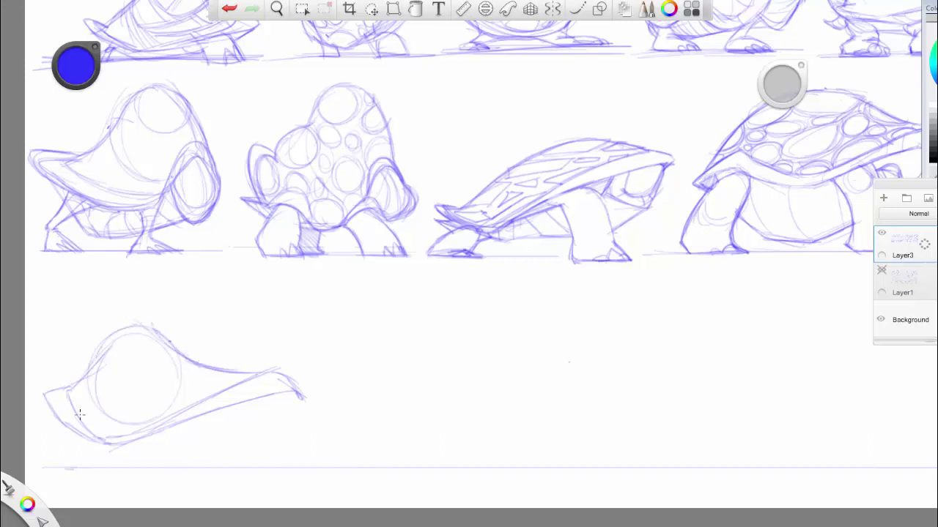
pyautogui.moveTo(66, 434); pyautogui.dragTo(109, 449)
pyautogui.click(227, 9)
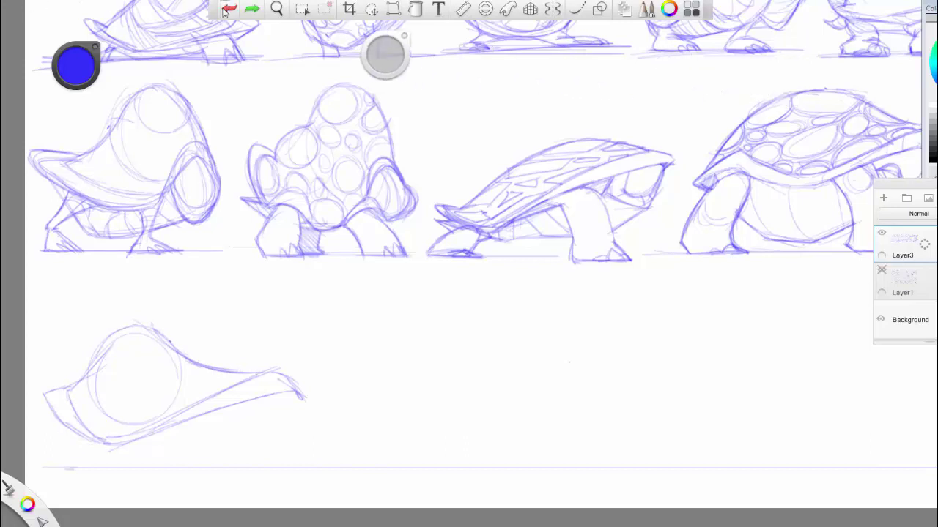
pyautogui.moveTo(73, 436); pyautogui.dragTo(113, 448)
pyautogui.moveTo(45, 397)
pyautogui.mouseDown()
pyautogui.moveTo(70, 389)
pyautogui.moveTo(44, 409)
pyautogui.moveTo(51, 395)
pyautogui.moveTo(68, 432)
pyautogui.mouseUp()
pyautogui.moveTo(41, 397); pyautogui.dragTo(67, 387)
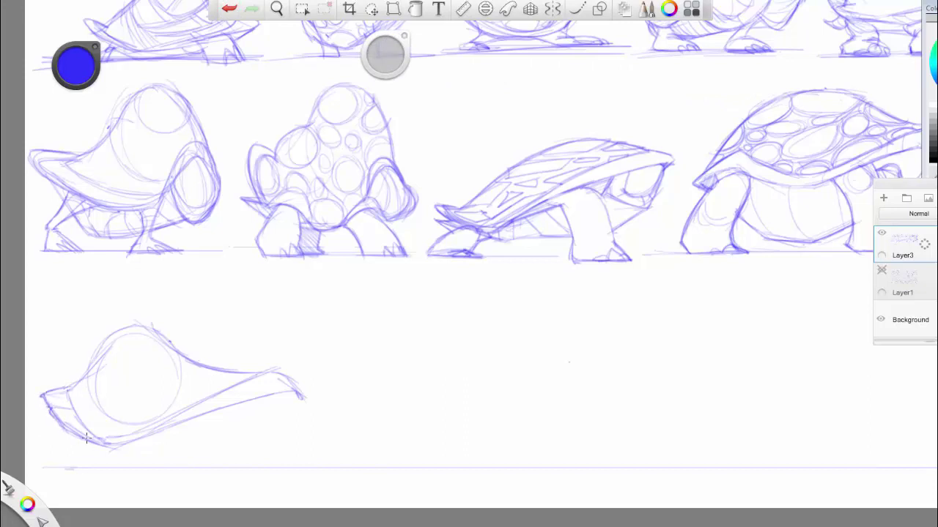
# Notch the rim's lower edge, draw a short rear leg with rounded toes, and darken the hump's outline
pyautogui.moveTo(174, 422)
pyautogui.mouseDown()
pyautogui.moveTo(265, 376)
pyautogui.moveTo(271, 382)
pyautogui.moveTo(294, 361)
pyautogui.moveTo(280, 397)
pyautogui.moveTo(235, 403)
pyautogui.moveTo(261, 398)
pyautogui.moveTo(249, 378)
pyautogui.moveTo(202, 402)
pyautogui.moveTo(179, 400)
pyautogui.moveTo(193, 418)
pyautogui.mouseUp()
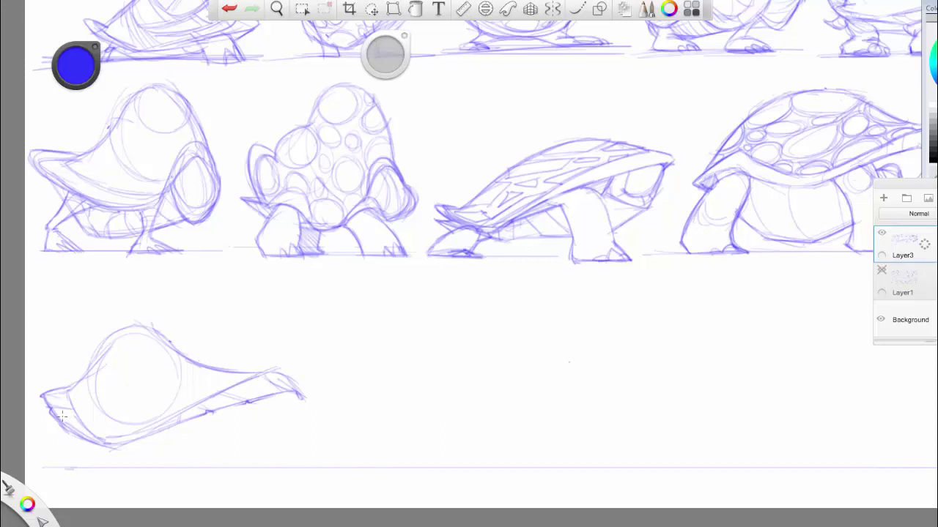
pyautogui.moveTo(57, 422)
pyautogui.mouseDown()
pyautogui.moveTo(68, 444)
pyautogui.moveTo(85, 441)
pyautogui.moveTo(59, 440)
pyautogui.moveTo(47, 467)
pyautogui.moveTo(73, 469)
pyautogui.moveTo(89, 444)
pyautogui.moveTo(70, 465)
pyautogui.moveTo(79, 468)
pyautogui.moveTo(47, 469)
pyautogui.moveTo(60, 445)
pyautogui.moveTo(57, 420)
pyautogui.moveTo(87, 453)
pyautogui.moveTo(58, 431)
pyautogui.moveTo(68, 435)
pyautogui.moveTo(72, 424)
pyautogui.moveTo(103, 442)
pyautogui.moveTo(107, 430)
pyautogui.moveTo(87, 445)
pyautogui.moveTo(118, 443)
pyautogui.moveTo(112, 447)
pyautogui.moveTo(214, 413)
pyautogui.mouseUp()
pyautogui.moveTo(145, 327); pyautogui.dragTo(77, 375)
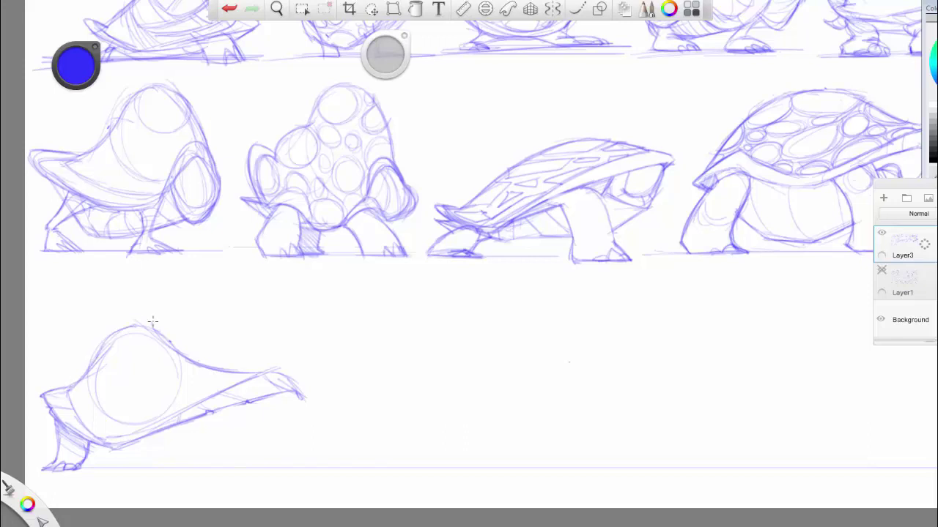
pyautogui.moveTo(152, 321); pyautogui.dragTo(199, 366)
# Draw a thick front leg beneath the humped turtle's rim, widening into a flat foot on the guide line
pyautogui.moveTo(198, 416); pyautogui.dragTo(234, 462)
pyautogui.moveTo(174, 431); pyautogui.dragTo(181, 474)
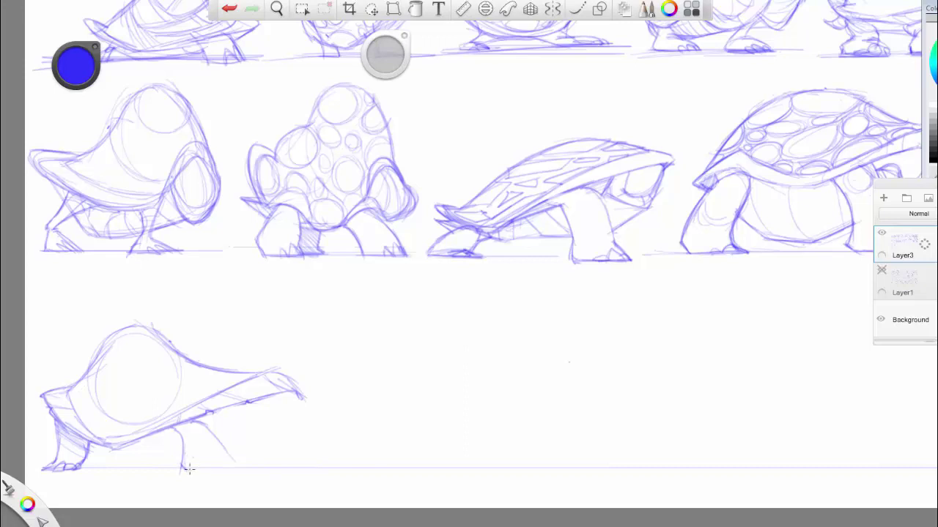
pyautogui.moveTo(181, 469)
pyautogui.mouseDown()
pyautogui.moveTo(240, 469)
pyautogui.moveTo(227, 460)
pyautogui.moveTo(238, 468)
pyautogui.moveTo(205, 470)
pyautogui.moveTo(245, 471)
pyautogui.mouseUp()
pyautogui.moveTo(196, 423); pyautogui.dragTo(238, 464)
pyautogui.moveTo(183, 445)
pyautogui.mouseDown()
pyautogui.moveTo(183, 470)
pyautogui.moveTo(181, 450)
pyautogui.mouseUp()
# Sketch a cut-off neck and the belly line, hatch the neck's end, and add rounded toes and scale spots to the front leg
pyautogui.moveTo(223, 420); pyautogui.dragTo(204, 423)
pyautogui.moveTo(139, 441)
pyautogui.mouseDown()
pyautogui.moveTo(173, 430)
pyautogui.moveTo(133, 444)
pyautogui.mouseUp()
pyautogui.moveTo(202, 426)
pyautogui.mouseDown()
pyautogui.moveTo(243, 412)
pyautogui.moveTo(261, 428)
pyautogui.moveTo(227, 449)
pyautogui.mouseUp()
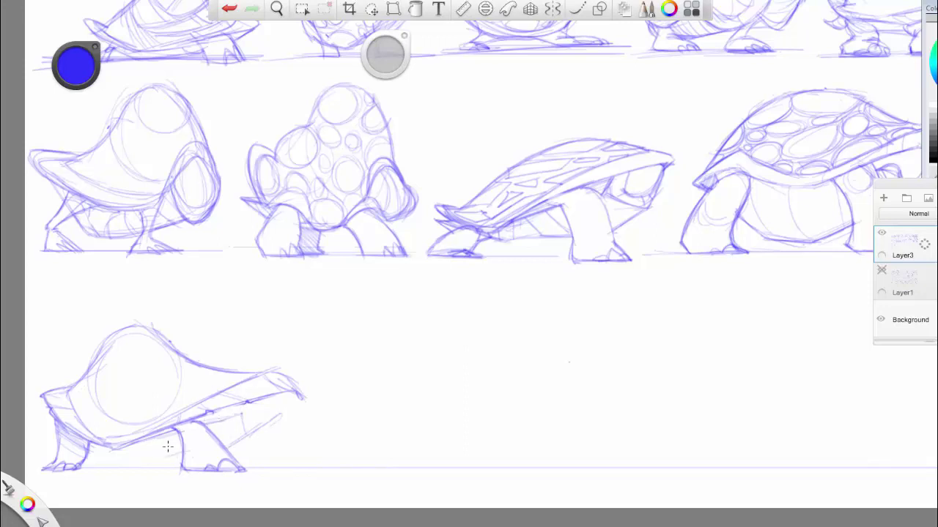
pyautogui.moveTo(139, 454)
pyautogui.mouseDown()
pyautogui.moveTo(92, 460)
pyautogui.moveTo(137, 461)
pyautogui.mouseUp()
pyautogui.moveTo(242, 414)
pyautogui.mouseDown()
pyautogui.moveTo(245, 436)
pyautogui.moveTo(244, 425)
pyautogui.moveTo(249, 435)
pyautogui.moveTo(280, 412)
pyautogui.mouseUp()
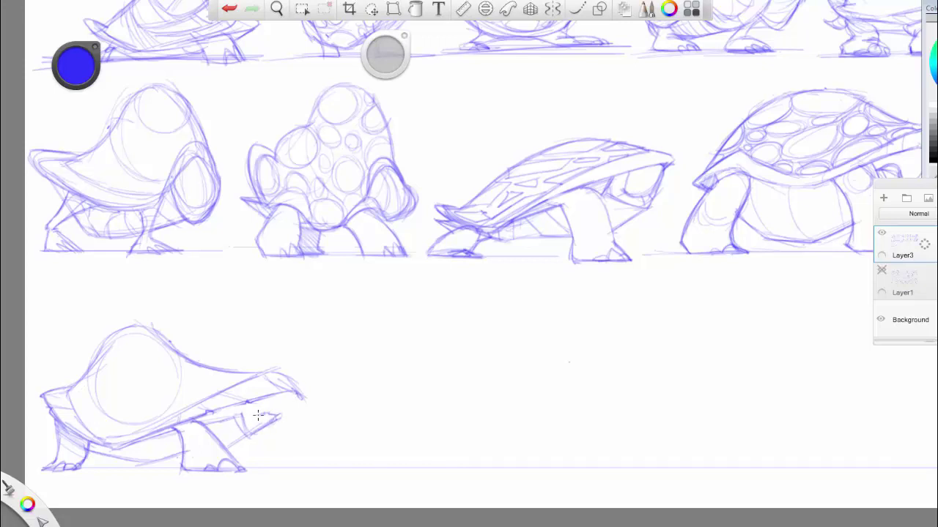
pyautogui.moveTo(288, 400)
pyautogui.mouseDown()
pyautogui.moveTo(218, 407)
pyautogui.moveTo(253, 426)
pyautogui.moveTo(273, 421)
pyautogui.moveTo(210, 412)
pyautogui.moveTo(184, 447)
pyautogui.moveTo(191, 441)
pyautogui.moveTo(192, 458)
pyautogui.moveTo(202, 460)
pyautogui.moveTo(213, 445)
pyautogui.moveTo(192, 432)
pyautogui.moveTo(198, 441)
pyautogui.moveTo(183, 447)
pyautogui.mouseUp()
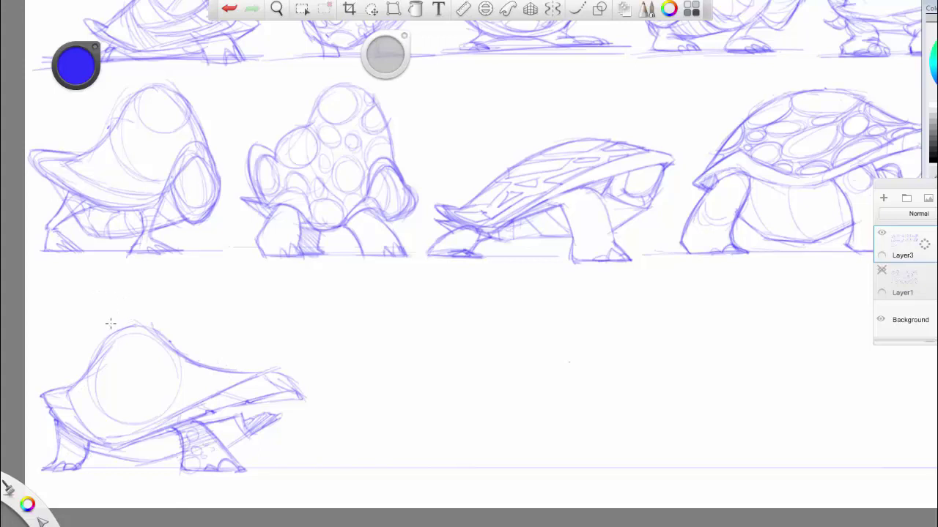
# Add spiky growths along the hump's top and rear edge, with curved contour lines across the shell
pyautogui.moveTo(111, 323)
pyautogui.mouseDown()
pyautogui.moveTo(102, 310)
pyautogui.moveTo(102, 343)
pyautogui.moveTo(118, 328)
pyautogui.moveTo(100, 314)
pyautogui.moveTo(100, 342)
pyautogui.moveTo(123, 323)
pyautogui.moveTo(142, 342)
pyautogui.mouseUp()
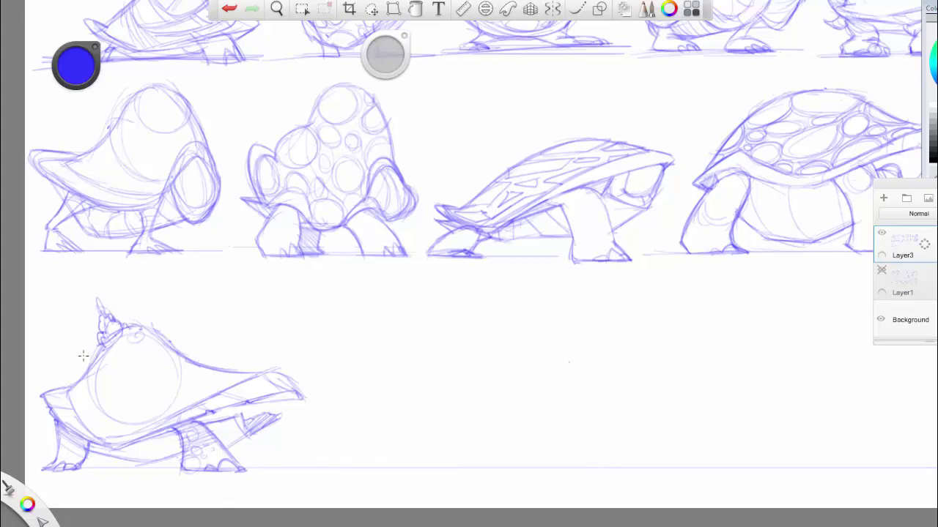
pyautogui.moveTo(83, 356)
pyautogui.mouseDown()
pyautogui.moveTo(95, 376)
pyautogui.moveTo(82, 351)
pyautogui.moveTo(82, 373)
pyautogui.moveTo(103, 356)
pyautogui.moveTo(156, 379)
pyautogui.moveTo(131, 389)
pyautogui.moveTo(149, 379)
pyautogui.moveTo(125, 355)
pyautogui.moveTo(181, 359)
pyautogui.moveTo(128, 332)
pyautogui.mouseUp()
pyautogui.moveTo(156, 378)
pyautogui.mouseDown()
pyautogui.moveTo(82, 396)
pyautogui.moveTo(88, 375)
pyautogui.moveTo(132, 403)
pyautogui.moveTo(170, 401)
pyautogui.moveTo(142, 422)
pyautogui.mouseUp()
pyautogui.moveTo(190, 368)
pyautogui.mouseDown()
pyautogui.moveTo(222, 384)
pyautogui.moveTo(244, 377)
pyautogui.mouseUp()
pyautogui.moveTo(107, 306)
pyautogui.mouseDown()
pyautogui.moveTo(151, 331)
pyautogui.moveTo(162, 322)
pyautogui.moveTo(155, 342)
pyautogui.moveTo(160, 334)
pyautogui.moveTo(176, 346)
pyautogui.moveTo(140, 327)
pyautogui.moveTo(76, 363)
pyautogui.moveTo(65, 388)
pyautogui.moveTo(74, 380)
pyautogui.moveTo(82, 388)
pyautogui.mouseUp()
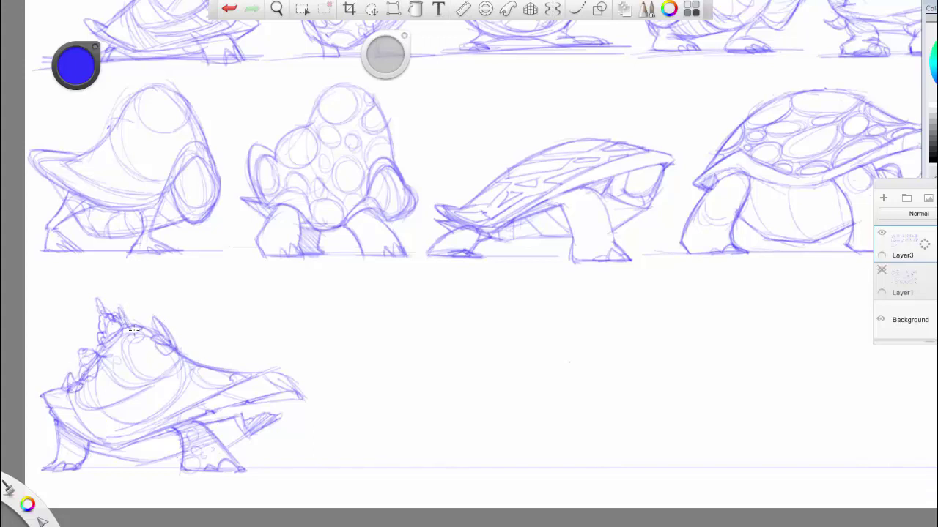
pyautogui.moveTo(146, 385)
pyautogui.mouseDown()
pyautogui.moveTo(111, 419)
pyautogui.moveTo(180, 376)
pyautogui.moveTo(115, 395)
pyautogui.moveTo(109, 429)
pyautogui.moveTo(98, 432)
pyautogui.moveTo(108, 430)
pyautogui.moveTo(98, 418)
pyautogui.moveTo(99, 431)
pyautogui.moveTo(104, 407)
pyautogui.moveTo(118, 427)
pyautogui.moveTo(116, 418)
pyautogui.moveTo(90, 426)
pyautogui.moveTo(123, 437)
pyautogui.moveTo(166, 418)
pyautogui.mouseUp()
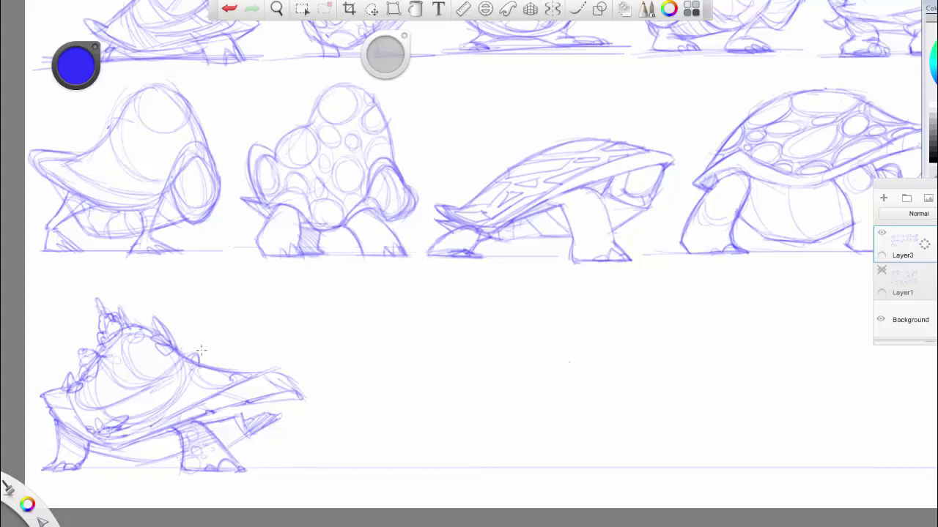
# Cover the shell with pebble-like bumps and add clustered spikes along the front slope to the rim's tip, reinforcing the rear growths
pyautogui.moveTo(201, 350)
pyautogui.mouseDown()
pyautogui.moveTo(191, 356)
pyautogui.moveTo(208, 367)
pyautogui.moveTo(196, 364)
pyautogui.moveTo(184, 391)
pyautogui.moveTo(126, 360)
pyautogui.moveTo(117, 381)
pyautogui.moveTo(136, 389)
pyautogui.mouseUp()
pyautogui.moveTo(89, 414)
pyautogui.mouseDown()
pyautogui.moveTo(76, 396)
pyautogui.moveTo(101, 414)
pyautogui.moveTo(92, 396)
pyautogui.mouseUp()
pyautogui.moveTo(189, 390)
pyautogui.mouseDown()
pyautogui.moveTo(205, 388)
pyautogui.moveTo(172, 411)
pyautogui.moveTo(209, 399)
pyautogui.moveTo(203, 383)
pyautogui.moveTo(254, 366)
pyautogui.moveTo(291, 370)
pyautogui.moveTo(302, 393)
pyautogui.moveTo(267, 371)
pyautogui.moveTo(284, 346)
pyautogui.moveTo(283, 365)
pyautogui.moveTo(300, 363)
pyautogui.moveTo(236, 368)
pyautogui.moveTo(233, 358)
pyautogui.moveTo(243, 367)
pyautogui.moveTo(229, 370)
pyautogui.moveTo(279, 372)
pyautogui.moveTo(291, 350)
pyautogui.moveTo(276, 357)
pyautogui.mouseUp()
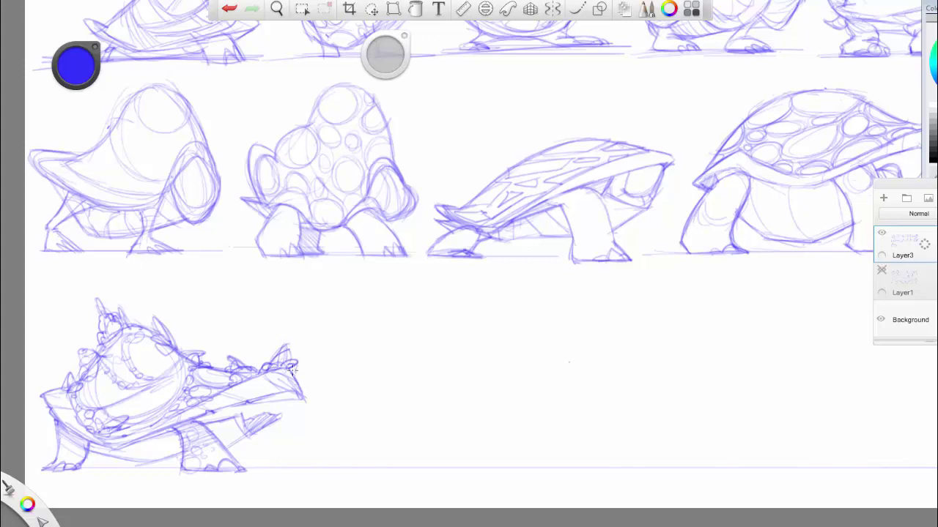
pyautogui.moveTo(307, 354); pyautogui.dragTo(224, 365)
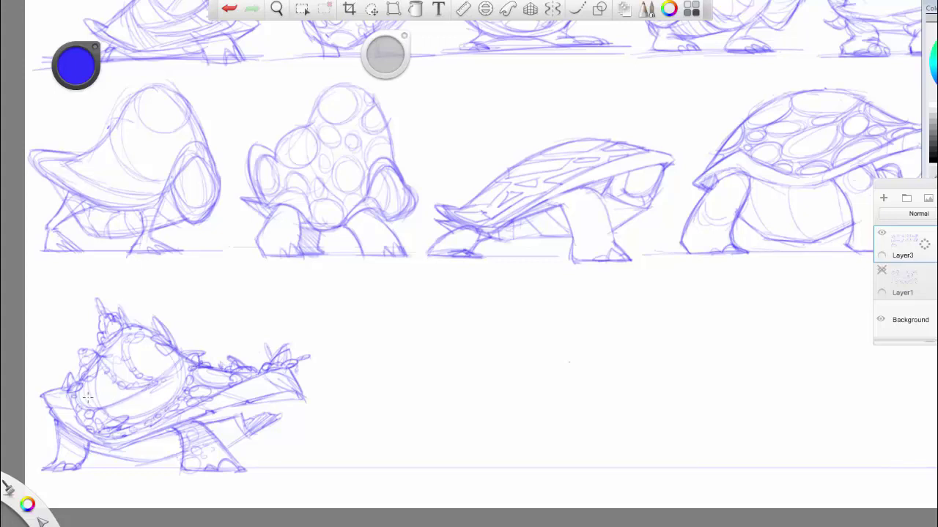
pyautogui.moveTo(100, 356)
pyautogui.mouseDown()
pyautogui.moveTo(79, 362)
pyautogui.moveTo(81, 383)
pyautogui.moveTo(55, 394)
pyautogui.moveTo(57, 420)
pyautogui.mouseUp()
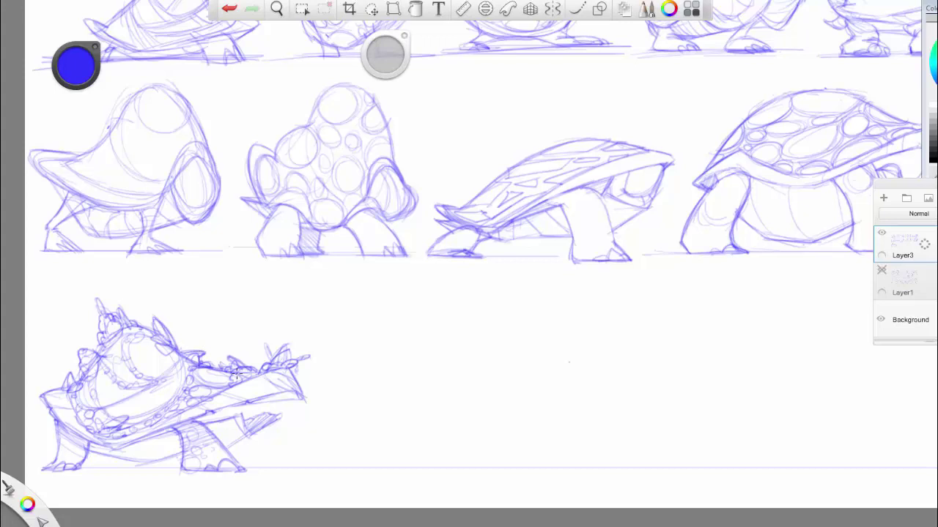
# Start a second turtle beside the spiky one with a wavy rim line and a pointed, folded rear flipper
pyautogui.press('space')
pyautogui.moveTo(411, 490); pyautogui.dragTo(364, 448)
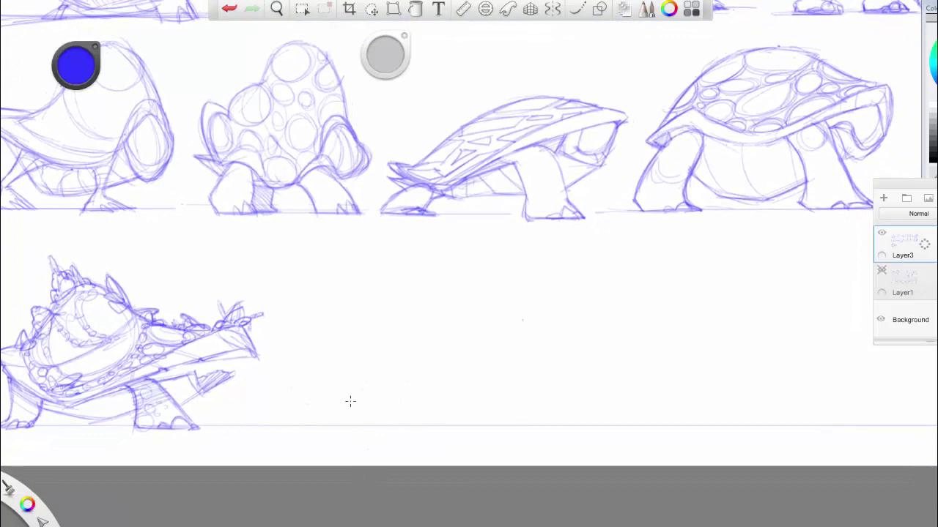
pyautogui.moveTo(303, 399)
pyautogui.mouseDown()
pyautogui.moveTo(359, 386)
pyautogui.moveTo(388, 414)
pyautogui.moveTo(436, 412)
pyautogui.moveTo(501, 360)
pyautogui.moveTo(523, 393)
pyautogui.mouseUp()
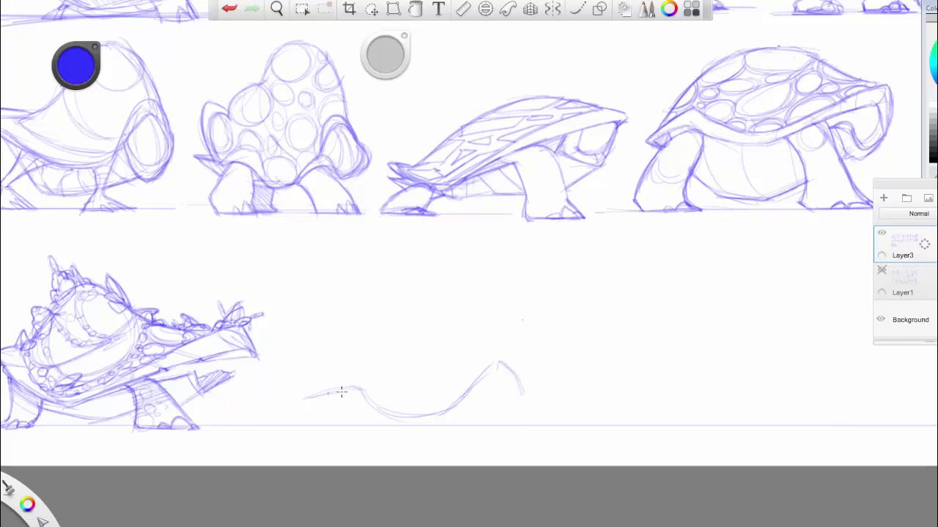
pyautogui.moveTo(329, 391); pyautogui.dragTo(372, 420)
pyautogui.moveTo(316, 402); pyautogui.dragTo(335, 420)
pyautogui.moveTo(375, 423); pyautogui.dragTo(292, 445)
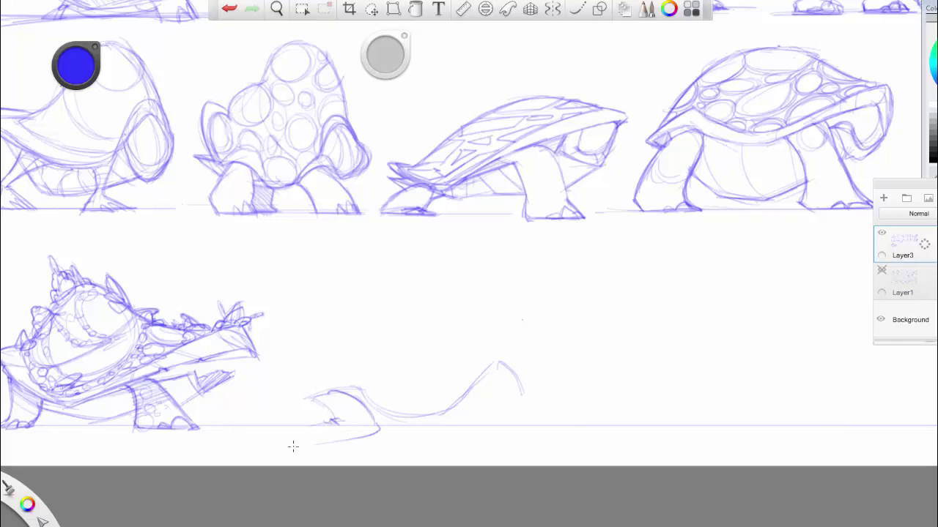
pyautogui.moveTo(337, 422)
pyautogui.mouseDown()
pyautogui.moveTo(282, 444)
pyautogui.moveTo(363, 436)
pyautogui.moveTo(316, 396)
pyautogui.moveTo(282, 408)
pyautogui.moveTo(268, 400)
pyautogui.mouseUp()
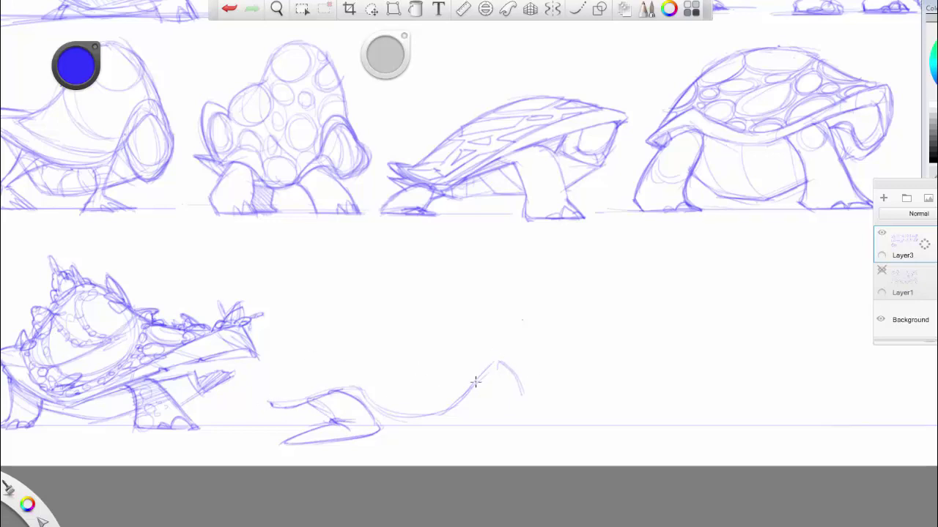
# Raise a peak in the rim above the rear flipper and draw a large folded front flipper with spots, redoing its shape
pyautogui.moveTo(296, 399)
pyautogui.mouseDown()
pyautogui.moveTo(359, 374)
pyautogui.moveTo(381, 407)
pyautogui.mouseUp()
pyautogui.moveTo(348, 391)
pyautogui.mouseDown()
pyautogui.moveTo(403, 423)
pyautogui.moveTo(453, 407)
pyautogui.moveTo(479, 364)
pyautogui.mouseUp()
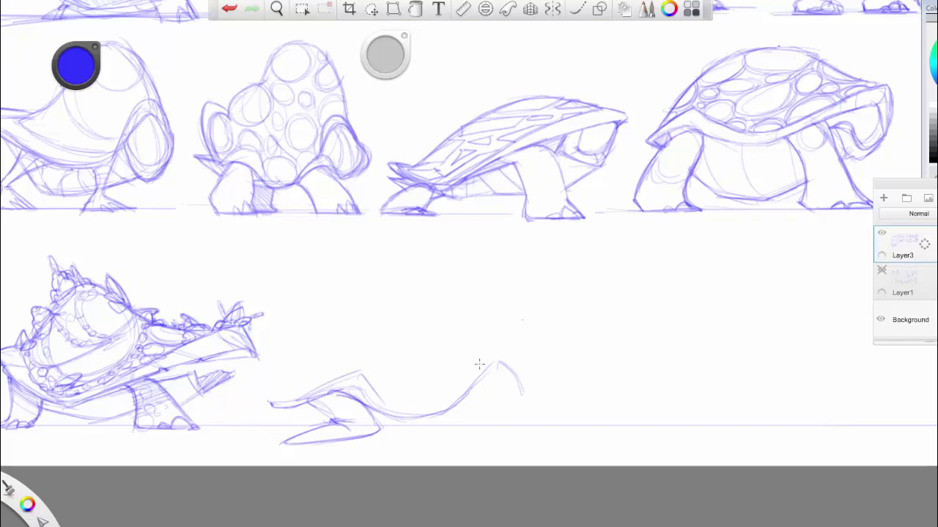
pyautogui.moveTo(482, 384)
pyautogui.mouseDown()
pyautogui.moveTo(506, 410)
pyautogui.moveTo(454, 382)
pyautogui.moveTo(482, 423)
pyautogui.moveTo(406, 449)
pyautogui.moveTo(442, 446)
pyautogui.moveTo(389, 447)
pyautogui.mouseUp()
pyautogui.moveTo(389, 447)
pyautogui.mouseDown()
pyautogui.moveTo(467, 458)
pyautogui.moveTo(408, 453)
pyautogui.moveTo(471, 442)
pyautogui.moveTo(469, 454)
pyautogui.moveTo(477, 452)
pyautogui.moveTo(446, 460)
pyautogui.moveTo(524, 413)
pyautogui.moveTo(486, 390)
pyautogui.moveTo(516, 425)
pyautogui.mouseUp()
pyautogui.hotkey('ctrl', 'z')
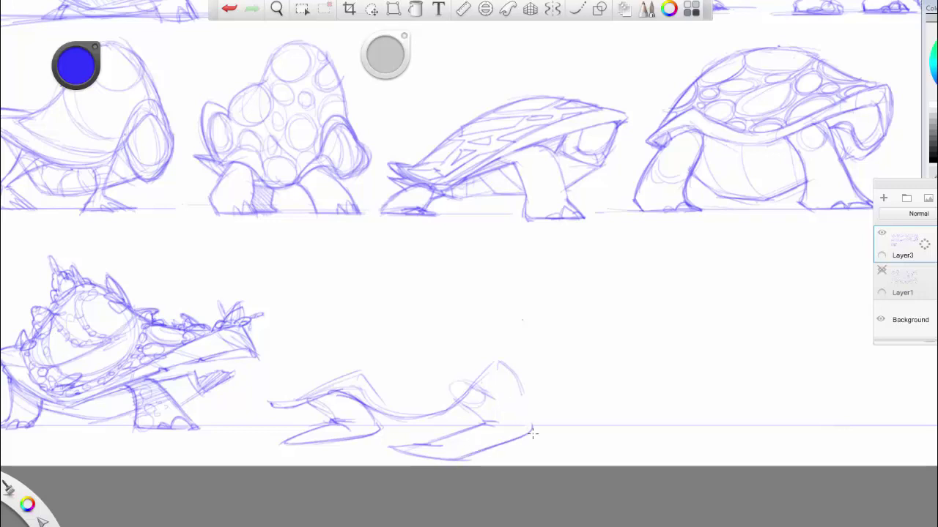
pyautogui.moveTo(483, 395); pyautogui.dragTo(529, 427)
pyautogui.moveTo(483, 453)
pyautogui.mouseDown()
pyautogui.moveTo(386, 448)
pyautogui.moveTo(442, 451)
pyautogui.moveTo(427, 460)
pyautogui.moveTo(535, 442)
pyautogui.moveTo(414, 441)
pyautogui.moveTo(445, 451)
pyautogui.moveTo(539, 432)
pyautogui.moveTo(436, 457)
pyautogui.moveTo(532, 425)
pyautogui.moveTo(430, 456)
pyautogui.moveTo(477, 430)
pyautogui.moveTo(452, 447)
pyautogui.moveTo(486, 437)
pyautogui.mouseUp()
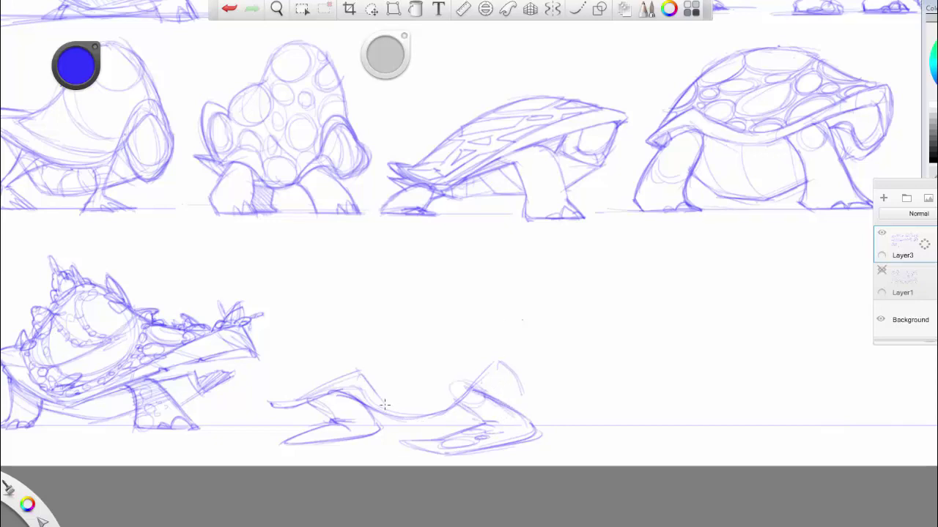
# Strengthen the wavy rim between the flippers, add a tail and spots at the rear, and lengthen both flipper tips
pyautogui.moveTo(359, 401)
pyautogui.mouseDown()
pyautogui.moveTo(366, 379)
pyautogui.moveTo(386, 411)
pyautogui.moveTo(402, 414)
pyautogui.moveTo(450, 393)
pyautogui.moveTo(420, 417)
pyautogui.moveTo(409, 414)
pyautogui.moveTo(444, 397)
pyautogui.moveTo(493, 345)
pyautogui.moveTo(512, 374)
pyautogui.moveTo(466, 357)
pyautogui.moveTo(474, 380)
pyautogui.moveTo(449, 383)
pyautogui.moveTo(464, 394)
pyautogui.moveTo(459, 400)
pyautogui.moveTo(491, 378)
pyautogui.moveTo(456, 389)
pyautogui.moveTo(488, 365)
pyautogui.mouseUp()
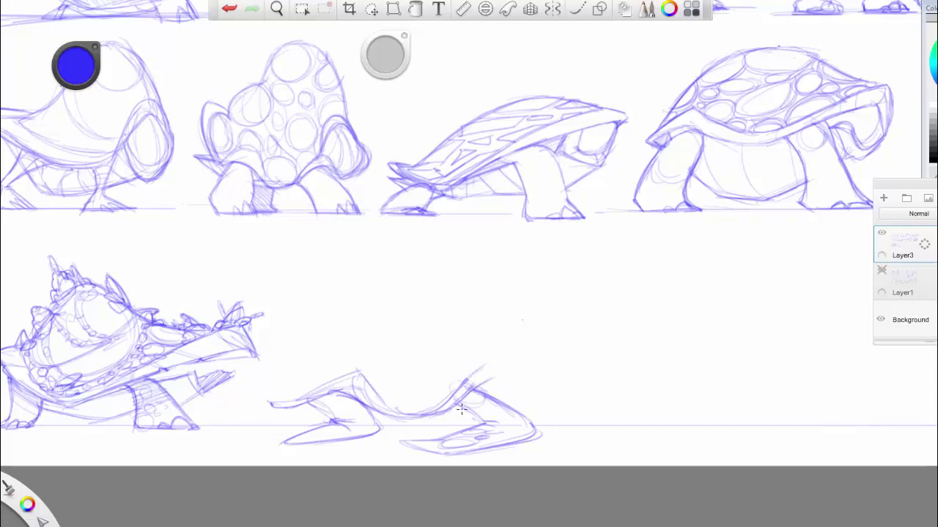
pyautogui.moveTo(372, 408); pyautogui.dragTo(444, 399)
pyautogui.moveTo(286, 412)
pyautogui.mouseDown()
pyautogui.moveTo(315, 405)
pyautogui.moveTo(301, 415)
pyautogui.moveTo(321, 412)
pyautogui.moveTo(298, 415)
pyautogui.moveTo(331, 421)
pyautogui.moveTo(305, 409)
pyautogui.moveTo(350, 396)
pyautogui.moveTo(321, 411)
pyautogui.moveTo(342, 417)
pyautogui.moveTo(350, 398)
pyautogui.moveTo(375, 425)
pyautogui.moveTo(333, 398)
pyautogui.mouseUp()
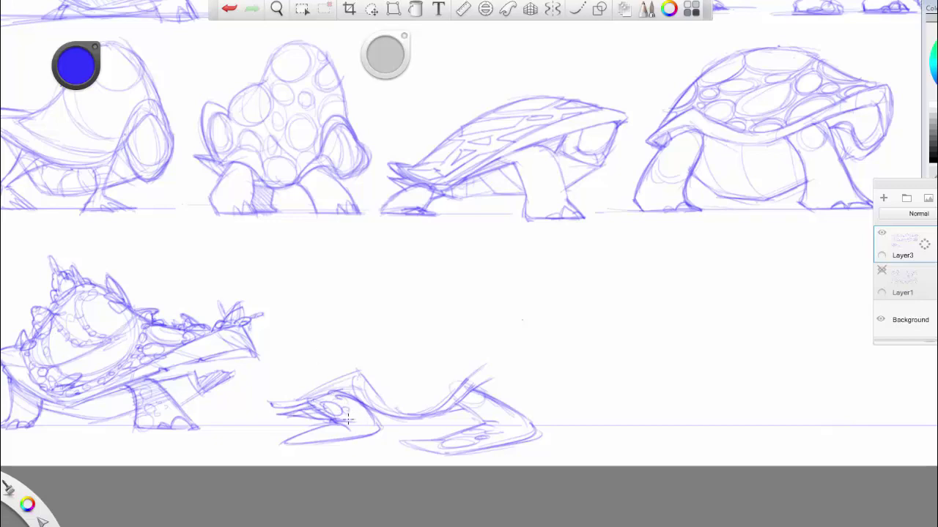
pyautogui.moveTo(311, 435)
pyautogui.mouseDown()
pyautogui.moveTo(338, 439)
pyautogui.moveTo(276, 442)
pyautogui.moveTo(336, 430)
pyautogui.moveTo(299, 437)
pyautogui.mouseUp()
pyautogui.moveTo(473, 427)
pyautogui.mouseDown()
pyautogui.moveTo(394, 437)
pyautogui.moveTo(451, 449)
pyautogui.moveTo(438, 447)
pyautogui.moveTo(445, 455)
pyautogui.moveTo(522, 440)
pyautogui.mouseUp()
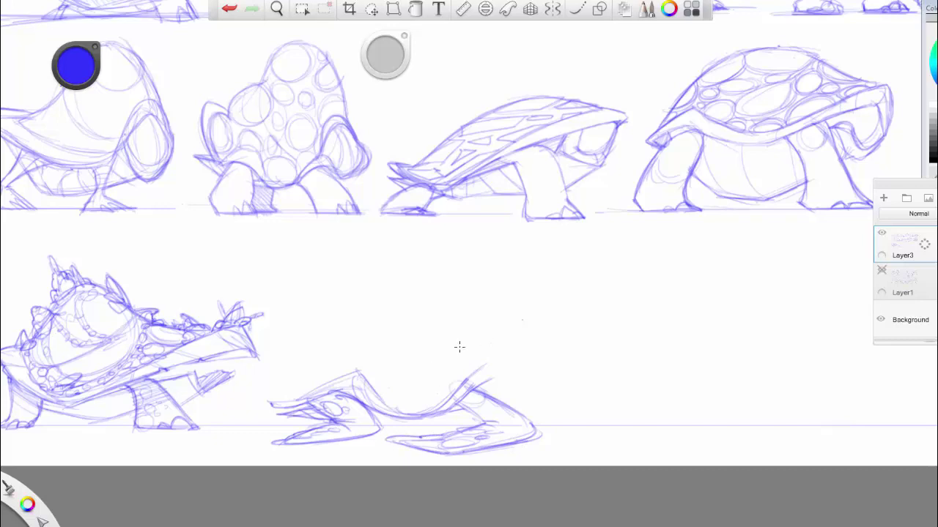
# Draw the rim's rounded front flap and curled rear lip, joined by a domed shell outline with a circular guide inside
pyautogui.moveTo(456, 402)
pyautogui.mouseDown()
pyautogui.moveTo(506, 366)
pyautogui.moveTo(522, 366)
pyautogui.moveTo(526, 384)
pyautogui.moveTo(474, 378)
pyautogui.mouseUp()
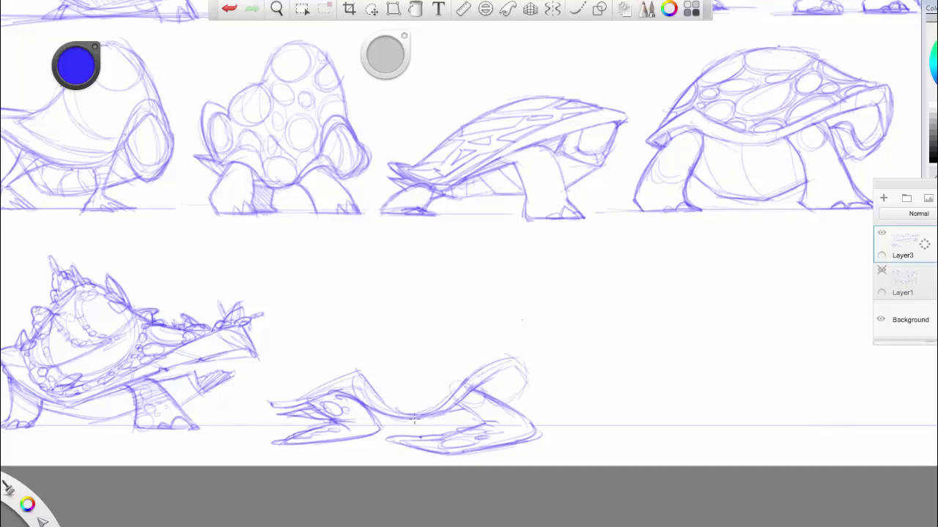
pyautogui.moveTo(359, 375)
pyautogui.mouseDown()
pyautogui.moveTo(290, 403)
pyautogui.moveTo(266, 397)
pyautogui.moveTo(271, 405)
pyautogui.moveTo(262, 387)
pyautogui.moveTo(269, 378)
pyautogui.moveTo(266, 400)
pyautogui.moveTo(284, 372)
pyautogui.moveTo(269, 374)
pyautogui.moveTo(265, 398)
pyautogui.moveTo(273, 373)
pyautogui.moveTo(280, 380)
pyautogui.moveTo(321, 360)
pyautogui.moveTo(285, 389)
pyautogui.moveTo(280, 379)
pyautogui.moveTo(350, 307)
pyautogui.moveTo(396, 301)
pyautogui.mouseUp()
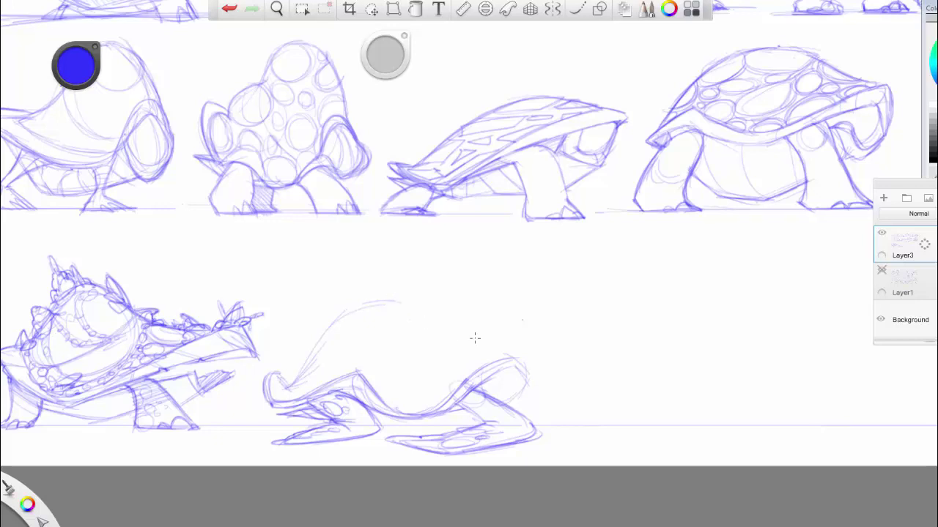
pyautogui.moveTo(379, 302)
pyautogui.mouseDown()
pyautogui.moveTo(436, 334)
pyautogui.moveTo(497, 343)
pyautogui.moveTo(514, 359)
pyautogui.mouseUp()
pyautogui.moveTo(428, 313)
pyautogui.mouseDown()
pyautogui.moveTo(344, 318)
pyautogui.moveTo(392, 315)
pyautogui.mouseUp()
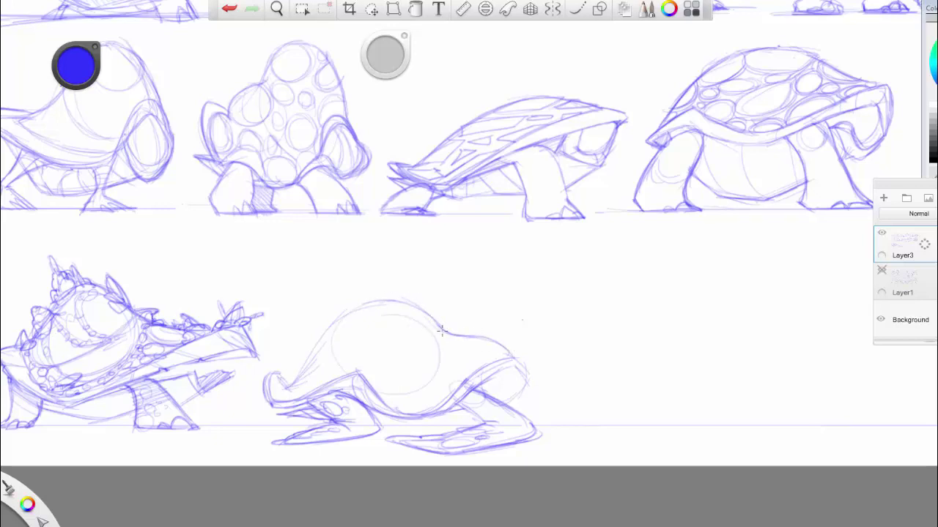
# Sketch a rounded guide form in the shell's front slope, and darken the front flap, lower rim and shell outline
pyautogui.moveTo(444, 346); pyautogui.dragTo(472, 344)
pyautogui.moveTo(479, 384)
pyautogui.mouseDown()
pyautogui.moveTo(516, 367)
pyautogui.moveTo(458, 384)
pyautogui.moveTo(526, 356)
pyautogui.moveTo(517, 357)
pyautogui.moveTo(527, 376)
pyautogui.moveTo(518, 395)
pyautogui.moveTo(528, 381)
pyautogui.moveTo(496, 389)
pyautogui.mouseUp()
pyautogui.moveTo(376, 421)
pyautogui.mouseDown()
pyautogui.moveTo(432, 424)
pyautogui.moveTo(489, 409)
pyautogui.moveTo(436, 415)
pyautogui.mouseUp()
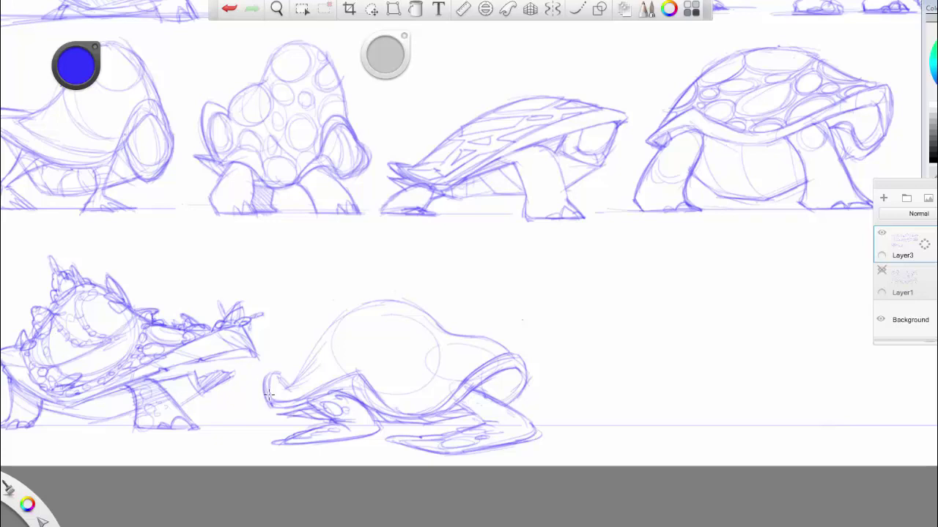
pyautogui.moveTo(269, 394)
pyautogui.mouseDown()
pyautogui.moveTo(293, 386)
pyautogui.moveTo(317, 340)
pyautogui.moveTo(301, 381)
pyautogui.moveTo(321, 342)
pyautogui.moveTo(359, 310)
pyautogui.moveTo(342, 322)
pyautogui.moveTo(398, 307)
pyautogui.moveTo(418, 311)
pyautogui.moveTo(439, 335)
pyautogui.moveTo(433, 321)
pyautogui.moveTo(487, 334)
pyautogui.moveTo(511, 377)
pyautogui.mouseUp()
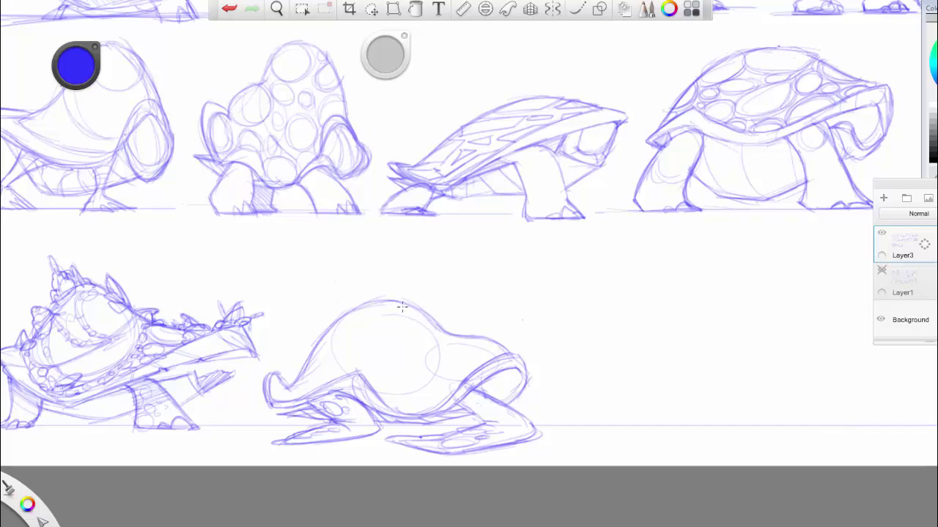
# Draw curved horizontal bands across the domed shell and split the top band into plates
pyautogui.moveTo(342, 323)
pyautogui.mouseDown()
pyautogui.moveTo(363, 335)
pyautogui.moveTo(417, 307)
pyautogui.moveTo(386, 331)
pyautogui.moveTo(340, 329)
pyautogui.mouseUp()
pyautogui.moveTo(445, 348)
pyautogui.mouseDown()
pyautogui.moveTo(398, 363)
pyautogui.moveTo(331, 350)
pyautogui.mouseUp()
pyautogui.moveTo(331, 350); pyautogui.dragTo(417, 361)
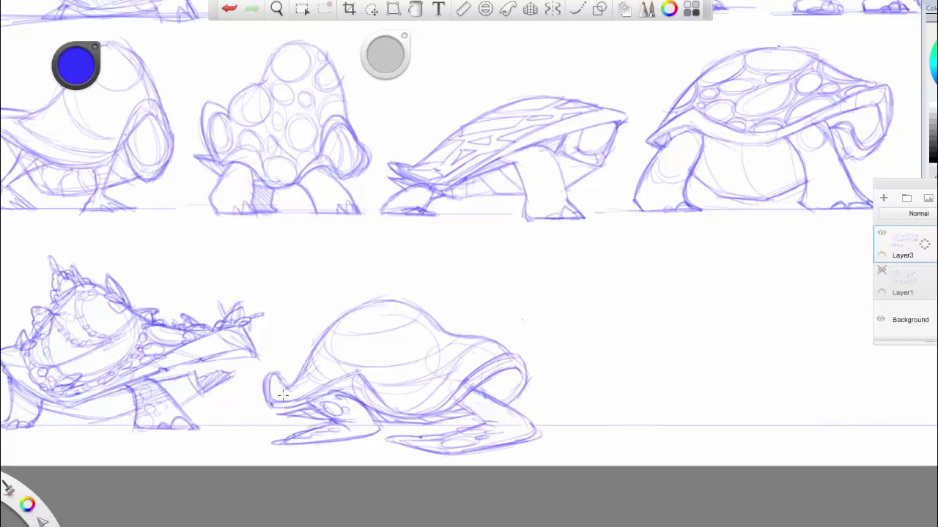
pyautogui.moveTo(287, 389)
pyautogui.mouseDown()
pyautogui.moveTo(277, 395)
pyautogui.moveTo(284, 387)
pyautogui.moveTo(294, 402)
pyautogui.mouseUp()
pyautogui.moveTo(383, 300)
pyautogui.mouseDown()
pyautogui.moveTo(399, 329)
pyautogui.moveTo(353, 316)
pyautogui.moveTo(353, 334)
pyautogui.moveTo(384, 332)
pyautogui.mouseUp()
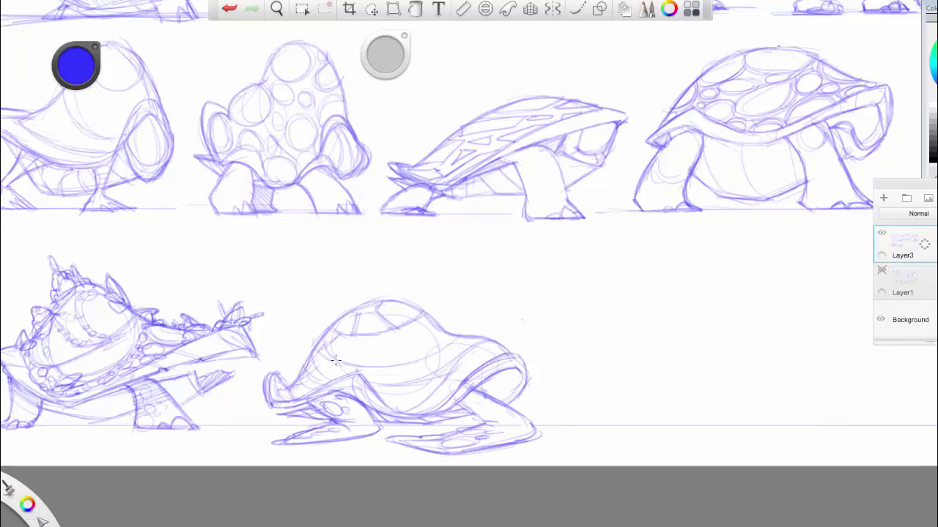
# Divide the shell's middle band into plates, darken the dividing lines, and extend the pattern onto the front slope
pyautogui.moveTo(362, 335); pyautogui.dragTo(376, 370)
pyautogui.moveTo(396, 337)
pyautogui.mouseDown()
pyautogui.moveTo(369, 337)
pyautogui.moveTo(400, 321)
pyautogui.moveTo(379, 335)
pyautogui.moveTo(411, 355)
pyautogui.moveTo(375, 367)
pyautogui.moveTo(406, 347)
pyautogui.moveTo(380, 335)
pyautogui.moveTo(422, 359)
pyautogui.moveTo(388, 337)
pyautogui.moveTo(412, 326)
pyautogui.moveTo(402, 326)
pyautogui.moveTo(418, 332)
pyautogui.moveTo(420, 350)
pyautogui.moveTo(424, 317)
pyautogui.mouseUp()
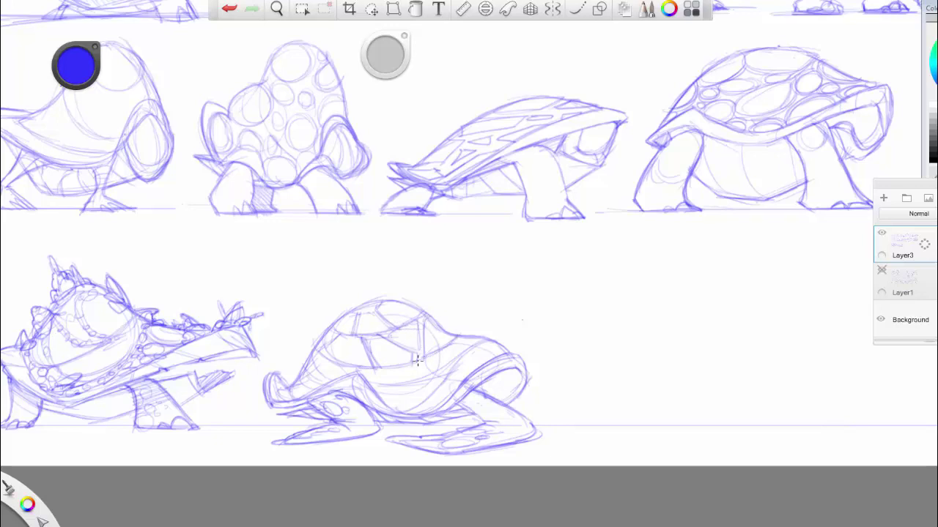
pyautogui.moveTo(418, 361); pyautogui.dragTo(452, 347)
pyautogui.moveTo(420, 319)
pyautogui.mouseDown()
pyautogui.moveTo(418, 350)
pyautogui.moveTo(423, 316)
pyautogui.mouseUp()
pyautogui.moveTo(357, 313)
pyautogui.mouseDown()
pyautogui.moveTo(381, 303)
pyautogui.moveTo(354, 313)
pyautogui.moveTo(322, 356)
pyautogui.moveTo(358, 366)
pyautogui.mouseUp()
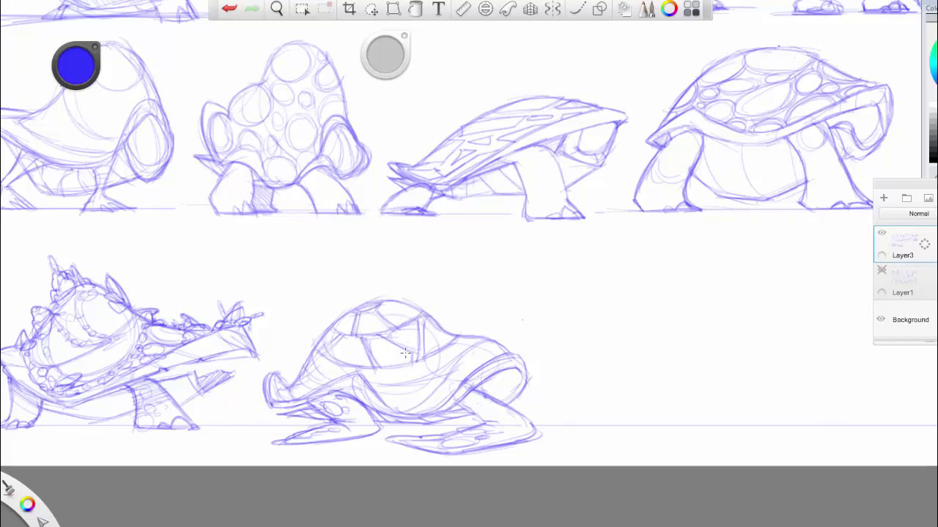
pyautogui.moveTo(470, 350)
pyautogui.mouseDown()
pyautogui.moveTo(497, 342)
pyautogui.moveTo(474, 353)
pyautogui.moveTo(456, 347)
pyautogui.moveTo(476, 344)
pyautogui.moveTo(453, 344)
pyautogui.mouseUp()
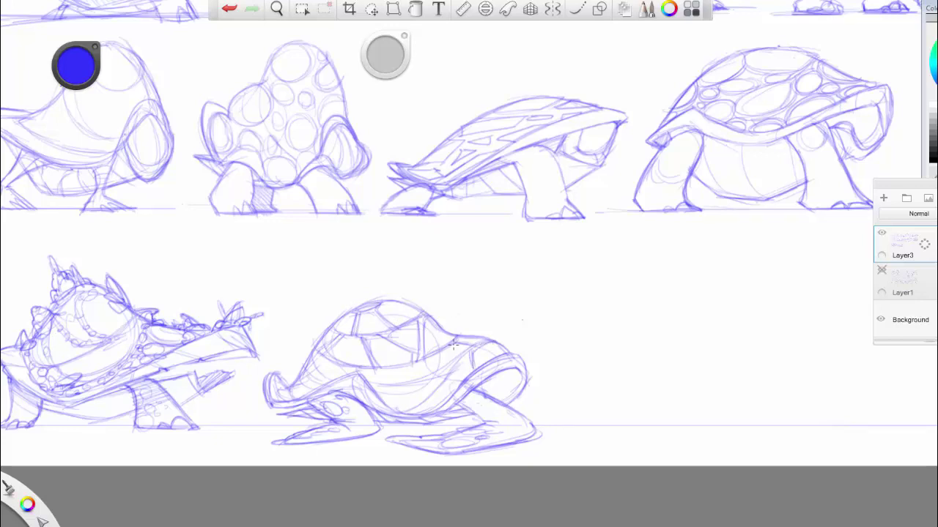
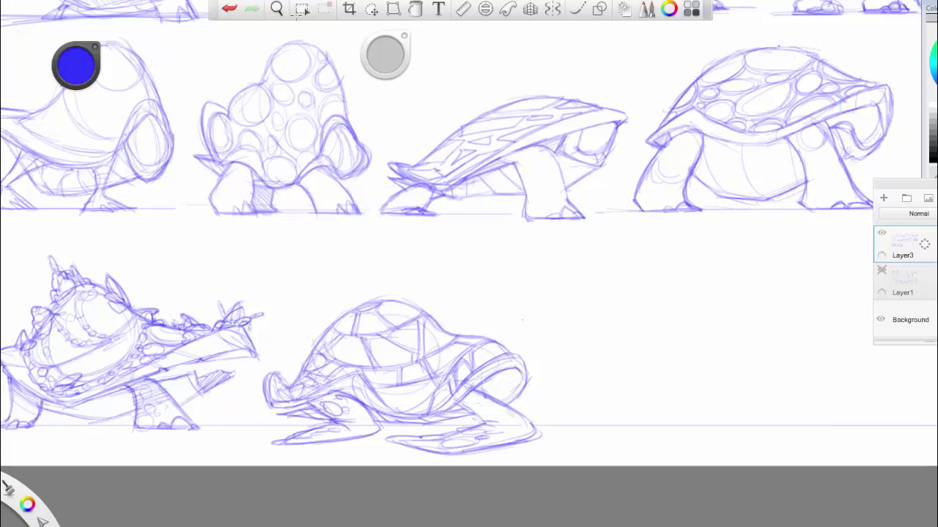
# Undo the last stroke on the shell's rear, redraw the rear plates, and reinforce the curled rear lip and rear flipper
pyautogui.click(230, 8)
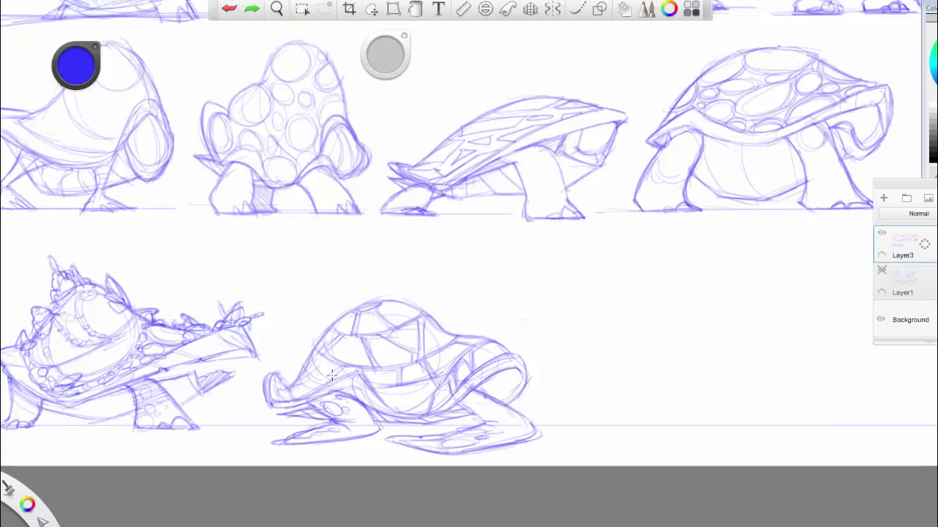
pyautogui.moveTo(321, 365)
pyautogui.mouseDown()
pyautogui.moveTo(323, 381)
pyautogui.moveTo(317, 356)
pyautogui.mouseUp()
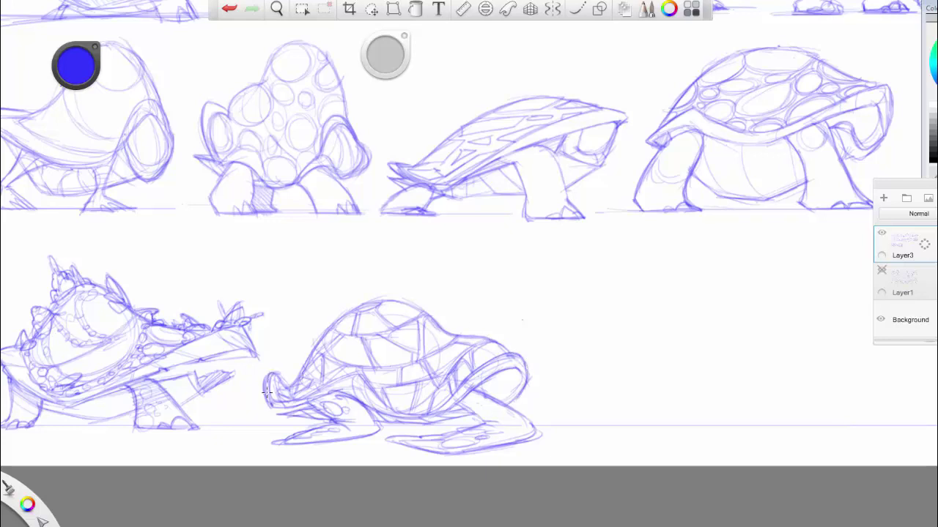
pyautogui.moveTo(303, 406)
pyautogui.mouseDown()
pyautogui.moveTo(329, 422)
pyautogui.moveTo(289, 445)
pyautogui.moveTo(346, 440)
pyautogui.mouseUp()
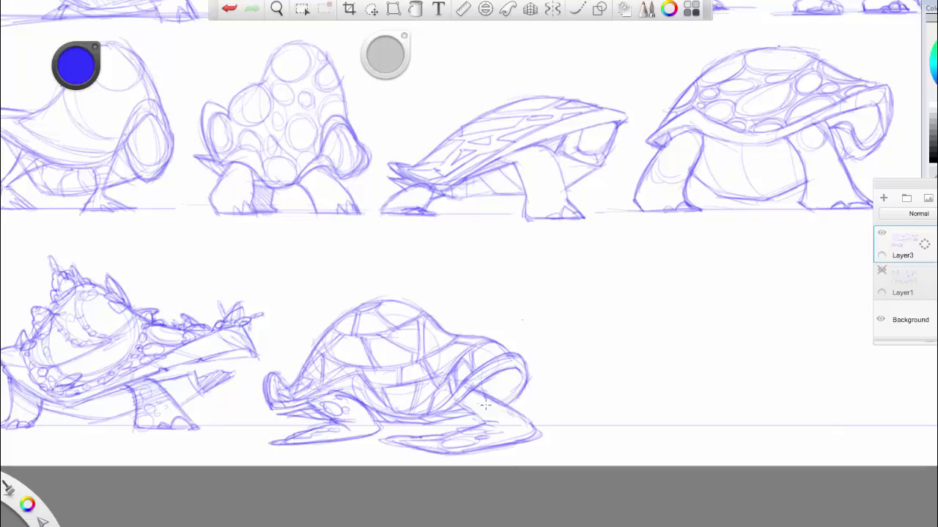
# Sketch the angular lower shell contour and large front dome of a third turtle beside the flippered one in the third row
pyautogui.press('space')
pyautogui.moveTo(527, 392)
pyautogui.mouseDown()
pyautogui.moveTo(427, 397)
pyautogui.moveTo(431, 390)
pyautogui.mouseUp()
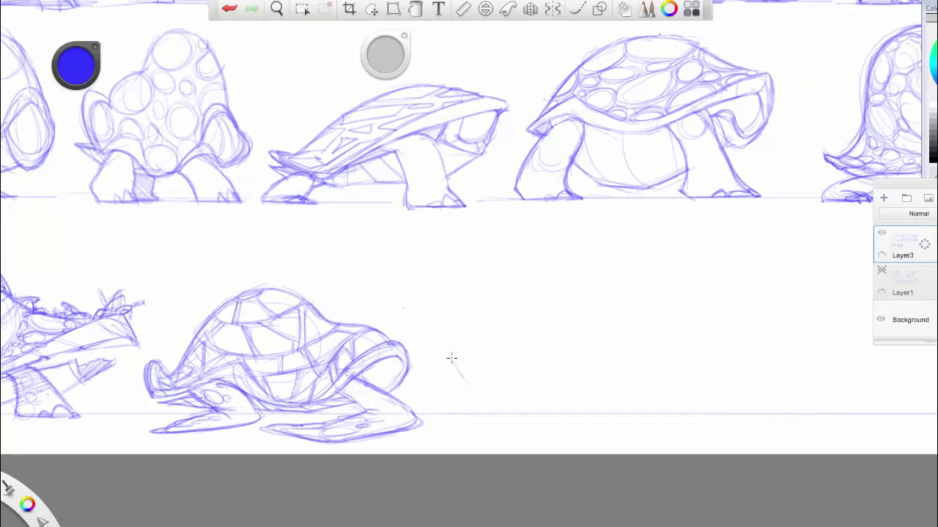
pyautogui.moveTo(452, 358)
pyautogui.mouseDown()
pyautogui.moveTo(487, 398)
pyautogui.moveTo(557, 406)
pyautogui.mouseUp()
pyautogui.moveTo(488, 407); pyautogui.dragTo(562, 394)
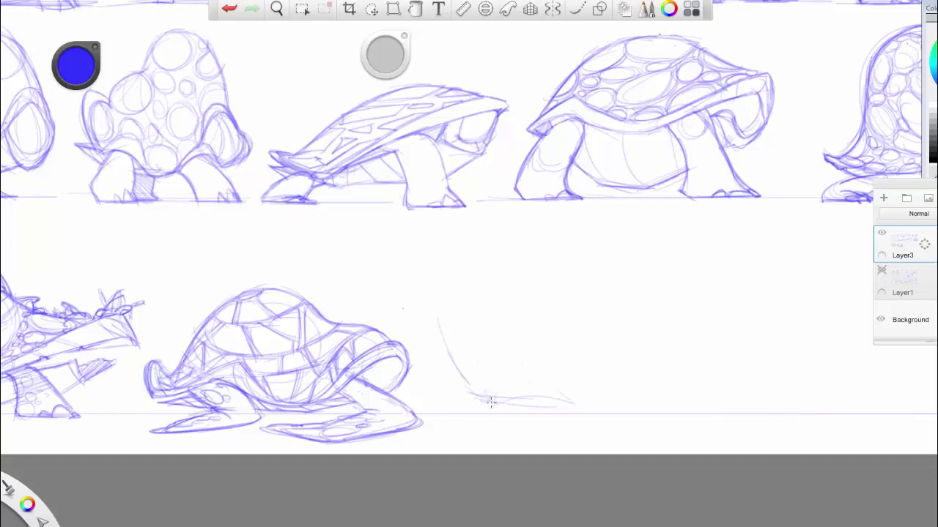
pyautogui.moveTo(484, 398)
pyautogui.mouseDown()
pyautogui.moveTo(573, 404)
pyautogui.moveTo(627, 354)
pyautogui.mouseUp()
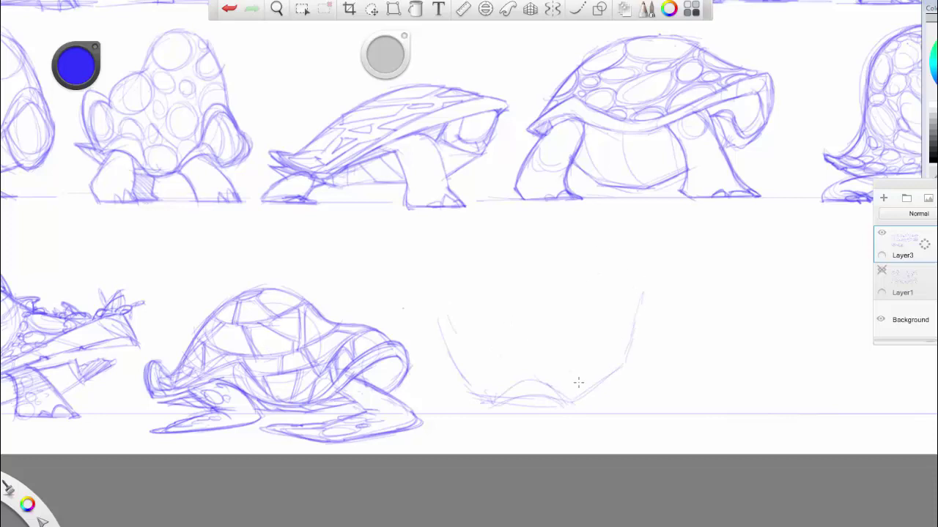
pyautogui.moveTo(547, 374); pyautogui.dragTo(599, 270)
pyautogui.moveTo(656, 292); pyautogui.dragTo(600, 379)
pyautogui.moveTo(534, 343); pyautogui.dragTo(605, 256)
pyautogui.moveTo(614, 265); pyautogui.dragTo(605, 337)
pyautogui.moveTo(582, 362)
pyautogui.mouseDown()
pyautogui.moveTo(498, 295)
pyautogui.moveTo(528, 324)
pyautogui.mouseUp()
pyautogui.moveTo(442, 339)
pyautogui.mouseDown()
pyautogui.moveTo(441, 292)
pyautogui.moveTo(475, 302)
pyautogui.mouseUp()
pyautogui.moveTo(438, 293); pyautogui.dragTo(469, 392)
pyautogui.moveTo(432, 349)
pyautogui.mouseDown()
pyautogui.moveTo(475, 400)
pyautogui.moveTo(442, 362)
pyautogui.moveTo(431, 274)
pyautogui.moveTo(439, 266)
pyautogui.moveTo(476, 299)
pyautogui.mouseUp()
pyautogui.moveTo(445, 355)
pyautogui.mouseDown()
pyautogui.moveTo(494, 404)
pyautogui.moveTo(564, 402)
pyautogui.moveTo(602, 385)
pyautogui.mouseUp()
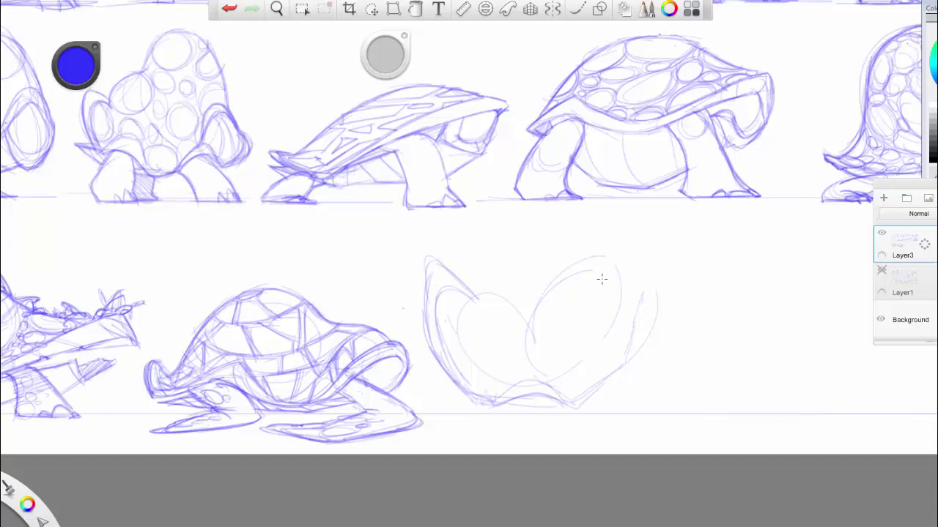
pyautogui.click(228, 8)
pyautogui.click(228, 8)
pyautogui.click(228, 8)
pyautogui.click(227, 7)
pyautogui.click(227, 7)
pyautogui.click(227, 7)
pyautogui.click(226, 7)
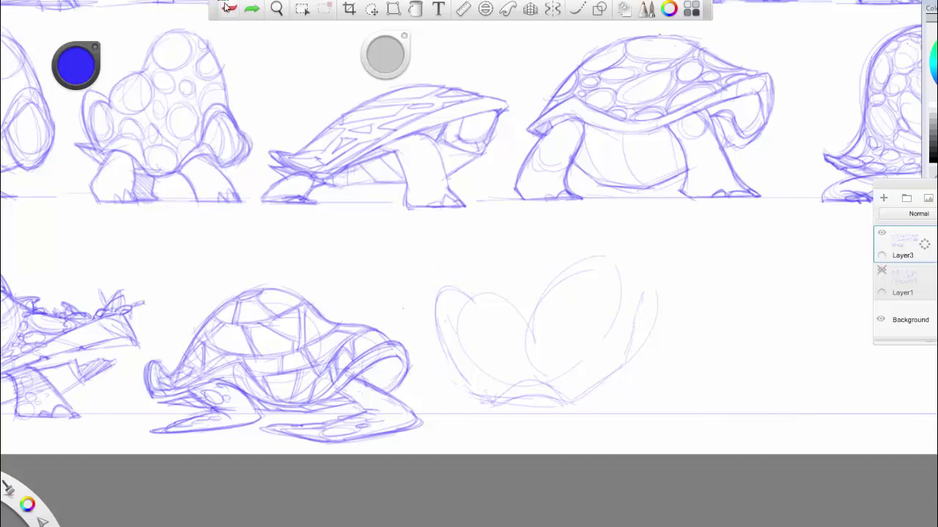
pyautogui.click(227, 7)
pyautogui.click(228, 8)
pyautogui.click(227, 7)
pyautogui.click(228, 7)
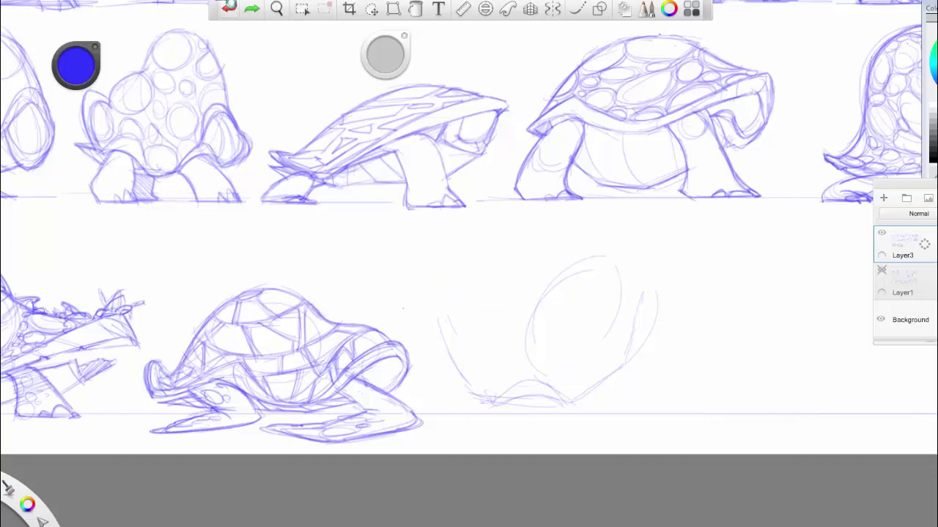
pyautogui.click(228, 7)
# Draw the small rear dome and darken the shell's lower rim from its upturned rear tip to the arched front opening
pyautogui.moveTo(472, 308)
pyautogui.mouseDown()
pyautogui.moveTo(510, 317)
pyautogui.moveTo(517, 389)
pyautogui.moveTo(498, 402)
pyautogui.moveTo(553, 386)
pyautogui.moveTo(566, 405)
pyautogui.mouseUp()
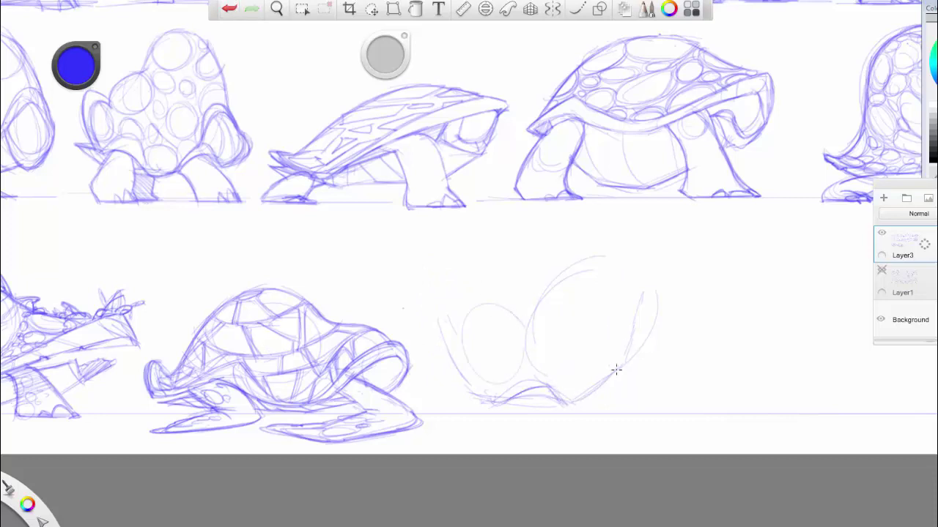
pyautogui.moveTo(616, 371)
pyautogui.mouseDown()
pyautogui.moveTo(651, 322)
pyautogui.moveTo(609, 314)
pyautogui.moveTo(603, 383)
pyautogui.moveTo(604, 370)
pyautogui.moveTo(589, 391)
pyautogui.moveTo(616, 369)
pyautogui.moveTo(578, 405)
pyautogui.mouseUp()
pyautogui.moveTo(536, 376)
pyautogui.mouseDown()
pyautogui.moveTo(504, 396)
pyautogui.moveTo(473, 394)
pyautogui.moveTo(448, 341)
pyautogui.moveTo(465, 330)
pyautogui.moveTo(446, 324)
pyautogui.moveTo(462, 386)
pyautogui.moveTo(460, 334)
pyautogui.moveTo(472, 368)
pyautogui.moveTo(497, 395)
pyautogui.moveTo(463, 336)
pyautogui.mouseUp()
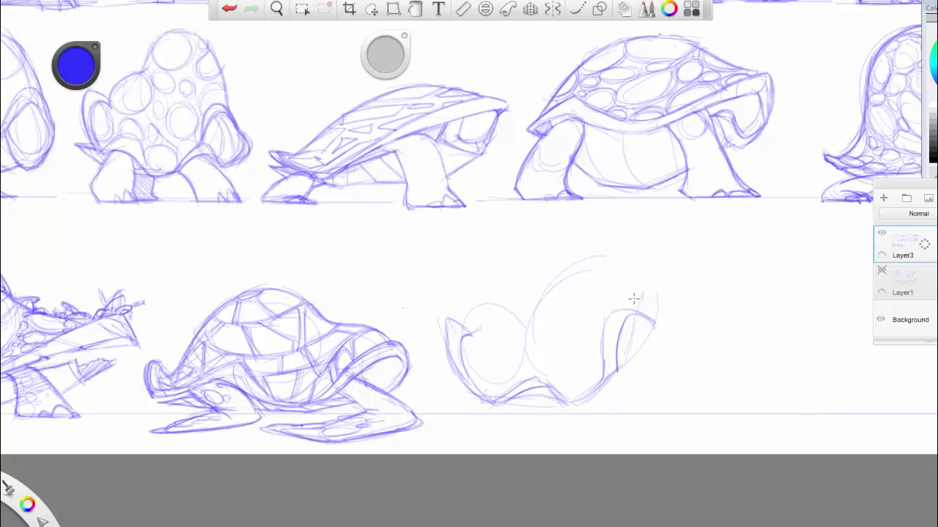
# Sketch the thick front leg with clawed toes emerging from the shell's arched opening
pyautogui.moveTo(641, 318)
pyautogui.mouseDown()
pyautogui.moveTo(683, 362)
pyautogui.moveTo(672, 394)
pyautogui.mouseUp()
pyautogui.moveTo(619, 366)
pyautogui.mouseDown()
pyautogui.moveTo(625, 414)
pyautogui.moveTo(609, 396)
pyautogui.moveTo(622, 409)
pyautogui.moveTo(665, 411)
pyautogui.moveTo(651, 415)
pyautogui.moveTo(667, 397)
pyautogui.moveTo(688, 413)
pyautogui.moveTo(679, 397)
pyautogui.moveTo(685, 410)
pyautogui.moveTo(669, 410)
pyautogui.moveTo(681, 416)
pyautogui.moveTo(670, 405)
pyautogui.moveTo(676, 393)
pyautogui.moveTo(668, 415)
pyautogui.moveTo(652, 411)
pyautogui.moveTo(693, 414)
pyautogui.mouseUp()
pyautogui.moveTo(684, 364); pyautogui.dragTo(685, 399)
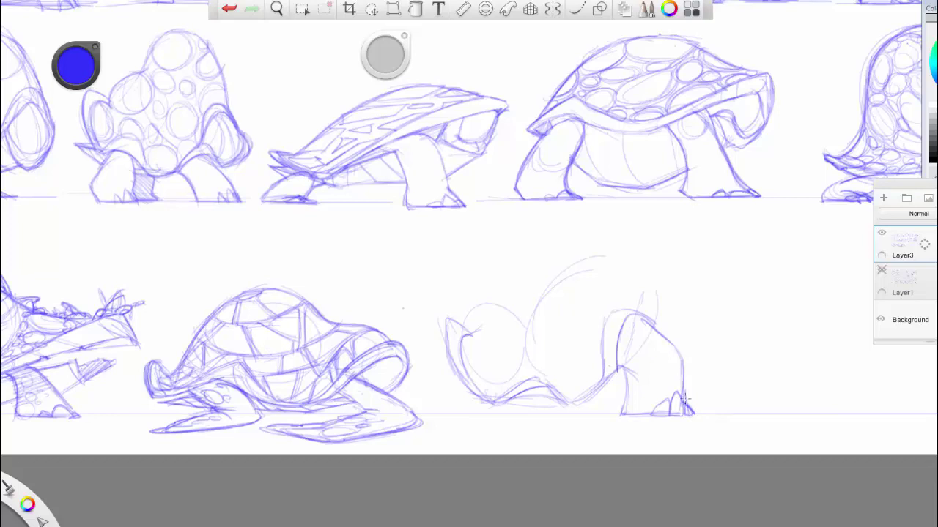
pyautogui.moveTo(637, 356); pyautogui.dragTo(622, 366)
# Draw the squat rear foot beneath the shell and reinforce the lower and rear rim
pyautogui.moveTo(494, 378)
pyautogui.mouseDown()
pyautogui.moveTo(559, 341)
pyautogui.moveTo(548, 384)
pyautogui.moveTo(565, 403)
pyautogui.moveTo(558, 416)
pyautogui.moveTo(506, 407)
pyautogui.moveTo(532, 401)
pyautogui.moveTo(533, 408)
pyautogui.moveTo(507, 408)
pyautogui.moveTo(495, 418)
pyautogui.moveTo(497, 407)
pyautogui.moveTo(499, 418)
pyautogui.moveTo(558, 420)
pyautogui.moveTo(541, 400)
pyautogui.moveTo(567, 419)
pyautogui.moveTo(543, 412)
pyautogui.moveTo(548, 419)
pyautogui.moveTo(566, 419)
pyautogui.moveTo(539, 393)
pyautogui.moveTo(495, 421)
pyautogui.moveTo(499, 401)
pyautogui.moveTo(577, 403)
pyautogui.mouseUp()
pyautogui.moveTo(608, 374)
pyautogui.mouseDown()
pyautogui.moveTo(585, 396)
pyautogui.moveTo(619, 374)
pyautogui.moveTo(591, 402)
pyautogui.moveTo(561, 396)
pyautogui.moveTo(583, 406)
pyautogui.moveTo(545, 386)
pyautogui.mouseUp()
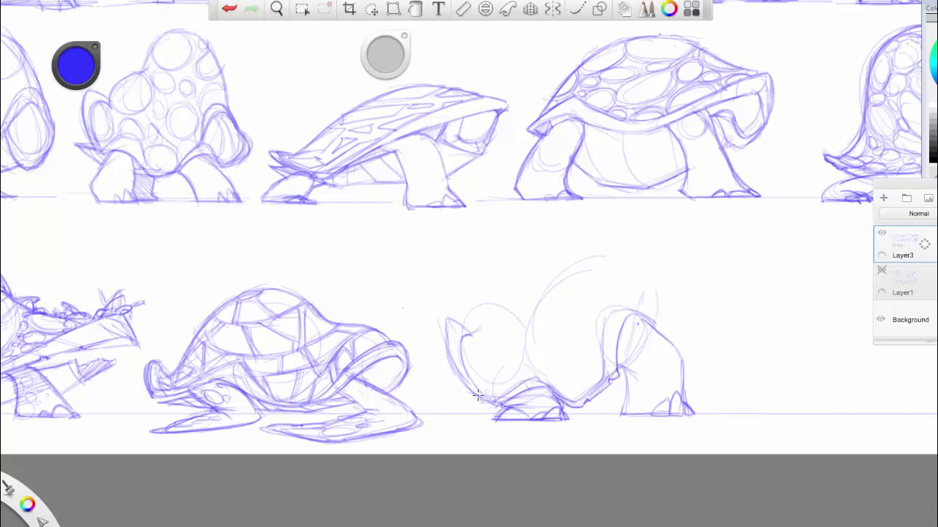
pyautogui.moveTo(477, 395)
pyautogui.mouseDown()
pyautogui.moveTo(448, 361)
pyautogui.moveTo(462, 383)
pyautogui.moveTo(453, 321)
pyautogui.mouseUp()
pyautogui.moveTo(462, 371); pyautogui.dragTo(494, 401)
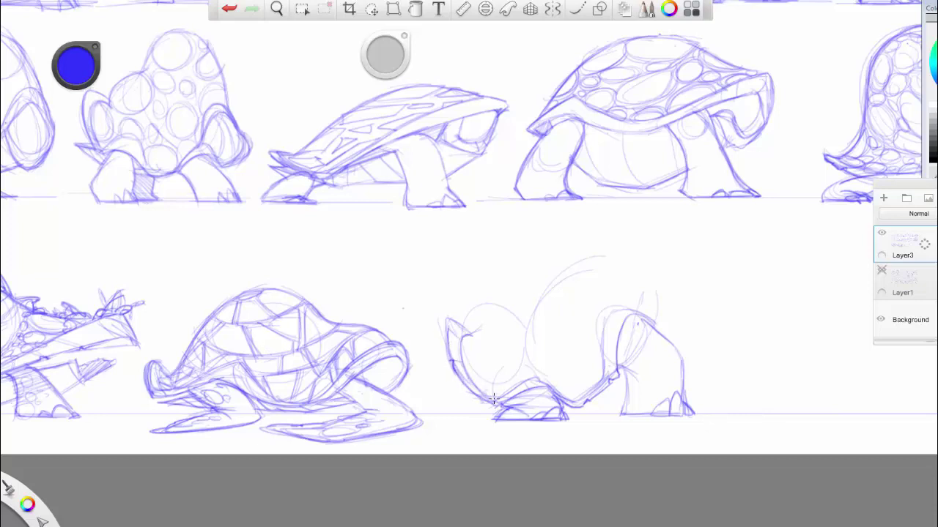
# Thicken the arch over the front leg, add the neck edge, and sketch the tall main dome overlapping the rear dome
pyautogui.moveTo(603, 357); pyautogui.dragTo(611, 311)
pyautogui.moveTo(672, 267)
pyautogui.mouseDown()
pyautogui.moveTo(650, 316)
pyautogui.moveTo(633, 321)
pyautogui.moveTo(619, 365)
pyautogui.mouseUp()
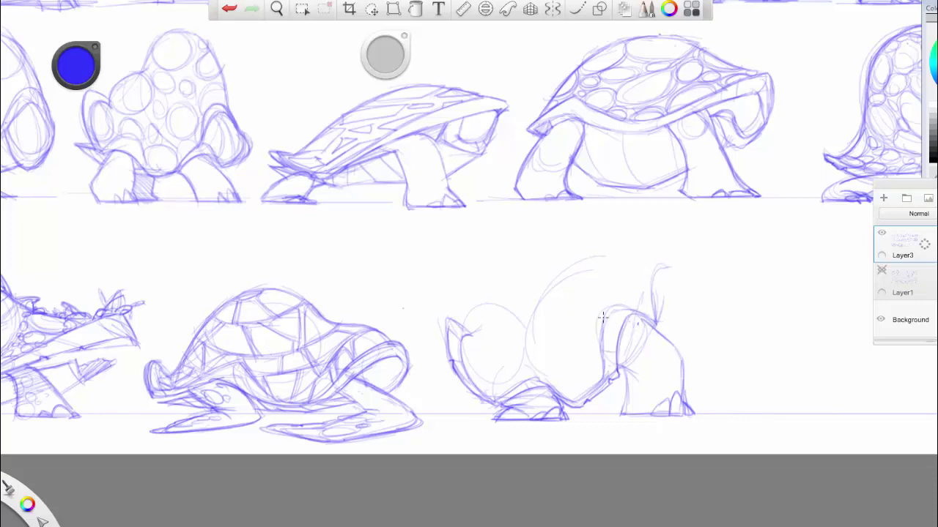
pyautogui.moveTo(603, 321); pyautogui.dragTo(633, 321)
pyautogui.moveTo(661, 264); pyautogui.dragTo(528, 272)
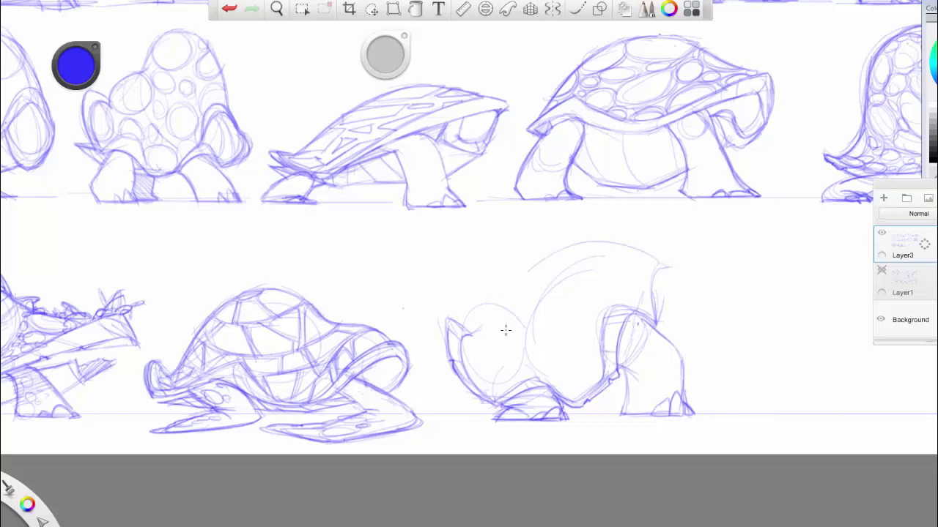
pyautogui.moveTo(506, 331)
pyautogui.mouseDown()
pyautogui.moveTo(535, 364)
pyautogui.moveTo(594, 238)
pyautogui.moveTo(665, 264)
pyautogui.moveTo(577, 242)
pyautogui.moveTo(515, 356)
pyautogui.moveTo(504, 306)
pyautogui.moveTo(469, 341)
pyautogui.mouseUp()
pyautogui.moveTo(506, 297)
pyautogui.mouseDown()
pyautogui.moveTo(466, 353)
pyautogui.moveTo(476, 367)
pyautogui.mouseUp()
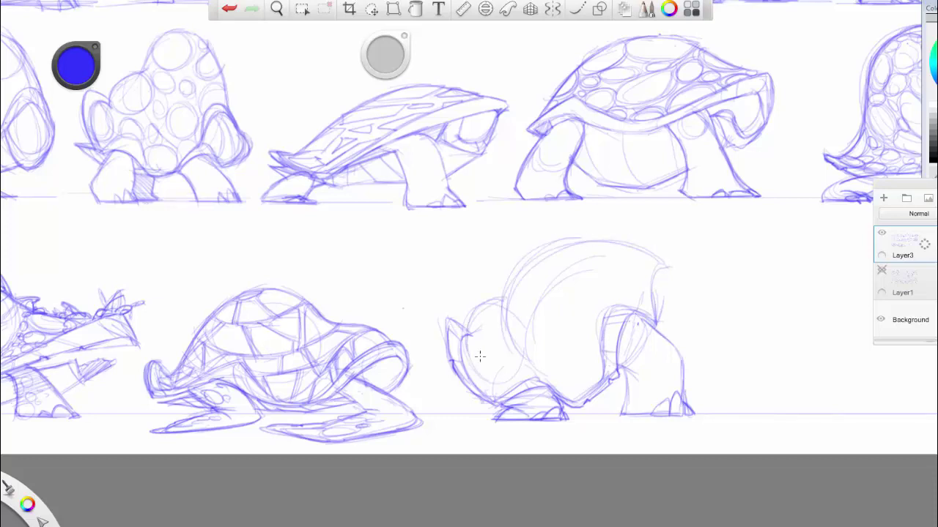
# Darken the front foot and sketch the hooded front of the shell with its angular flap and pointed lower lip
pyautogui.moveTo(620, 417)
pyautogui.mouseDown()
pyautogui.moveTo(685, 421)
pyautogui.moveTo(652, 418)
pyautogui.moveTo(685, 412)
pyautogui.mouseUp()
pyautogui.moveTo(649, 251)
pyautogui.mouseDown()
pyautogui.moveTo(680, 278)
pyautogui.moveTo(663, 271)
pyautogui.moveTo(693, 279)
pyautogui.moveTo(663, 278)
pyautogui.moveTo(654, 309)
pyautogui.moveTo(647, 268)
pyautogui.moveTo(686, 277)
pyautogui.moveTo(655, 297)
pyautogui.moveTo(655, 331)
pyautogui.mouseUp()
pyautogui.moveTo(693, 279); pyautogui.dragTo(701, 295)
pyautogui.moveTo(625, 368)
pyautogui.mouseDown()
pyautogui.moveTo(602, 388)
pyautogui.moveTo(621, 379)
pyautogui.moveTo(608, 403)
pyautogui.moveTo(559, 403)
pyautogui.moveTo(589, 411)
pyautogui.moveTo(576, 411)
pyautogui.moveTo(613, 402)
pyautogui.moveTo(629, 381)
pyautogui.mouseUp()
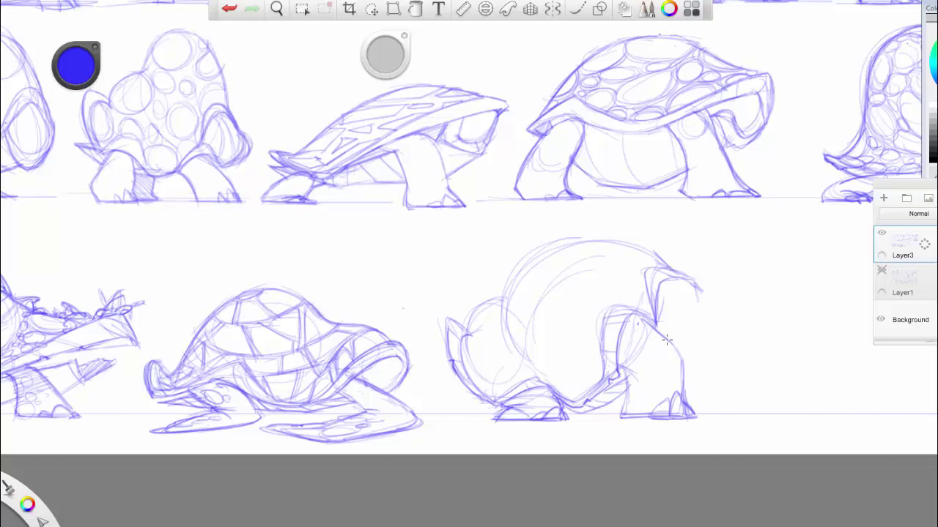
pyautogui.moveTo(658, 333)
pyautogui.mouseDown()
pyautogui.moveTo(706, 326)
pyautogui.moveTo(696, 324)
pyautogui.moveTo(692, 280)
pyautogui.moveTo(703, 313)
pyautogui.moveTo(677, 316)
pyautogui.mouseUp()
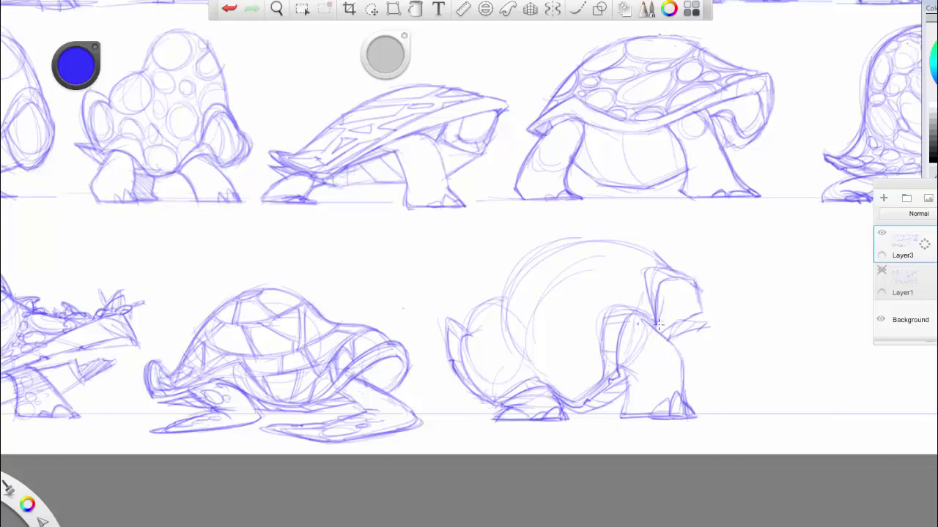
pyautogui.moveTo(650, 277)
pyautogui.mouseDown()
pyautogui.moveTo(672, 269)
pyautogui.moveTo(700, 285)
pyautogui.moveTo(701, 313)
pyautogui.mouseUp()
pyautogui.moveTo(660, 334); pyautogui.dragTo(679, 318)
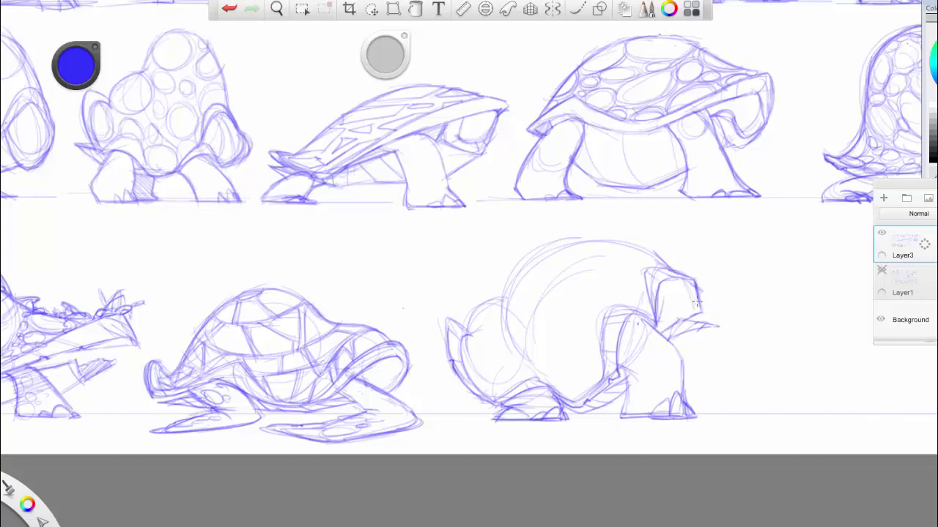
# Darken the outlines of both shell domes and cover them with rounded, pebble-like plates
pyautogui.moveTo(641, 271)
pyautogui.mouseDown()
pyautogui.moveTo(663, 271)
pyautogui.moveTo(653, 249)
pyautogui.moveTo(615, 231)
pyautogui.moveTo(531, 256)
pyautogui.moveTo(503, 319)
pyautogui.moveTo(516, 354)
pyautogui.mouseUp()
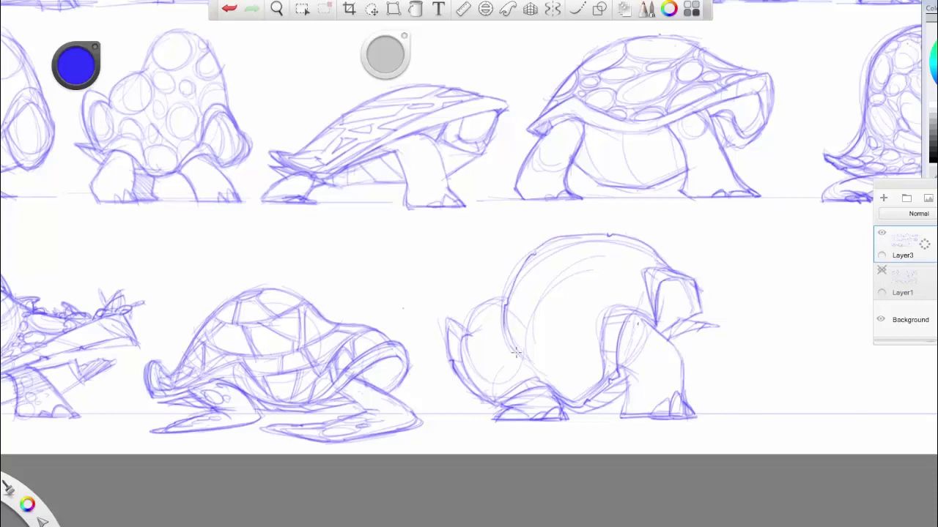
pyautogui.moveTo(503, 299)
pyautogui.mouseDown()
pyautogui.moveTo(475, 310)
pyautogui.moveTo(466, 344)
pyautogui.mouseUp()
pyautogui.moveTo(539, 367)
pyautogui.mouseDown()
pyautogui.moveTo(595, 387)
pyautogui.moveTo(609, 370)
pyautogui.moveTo(520, 383)
pyautogui.mouseUp()
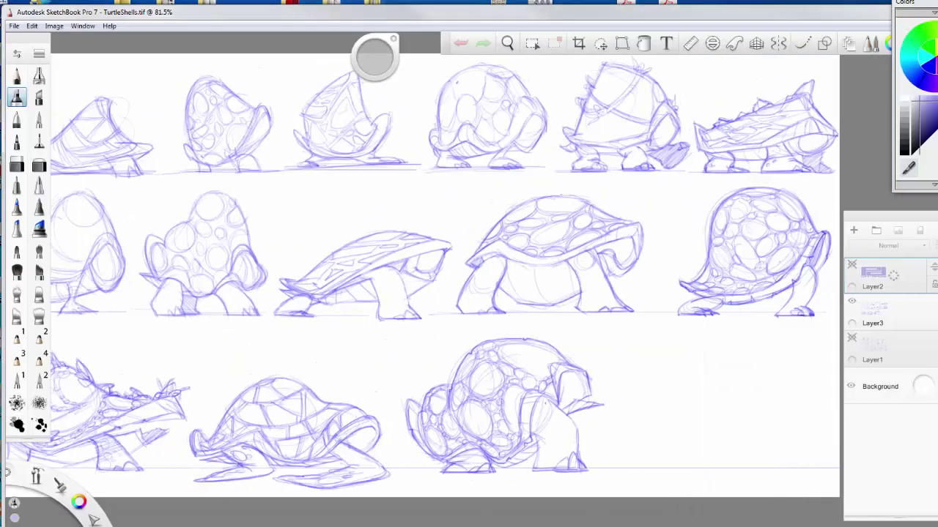
# Select the pencil brush and Layer3, and sketch the angular, tilted shell base of a fourth turtle in the third row
pyautogui.moveTo(507, 43); pyautogui.dragTo(329, 77)
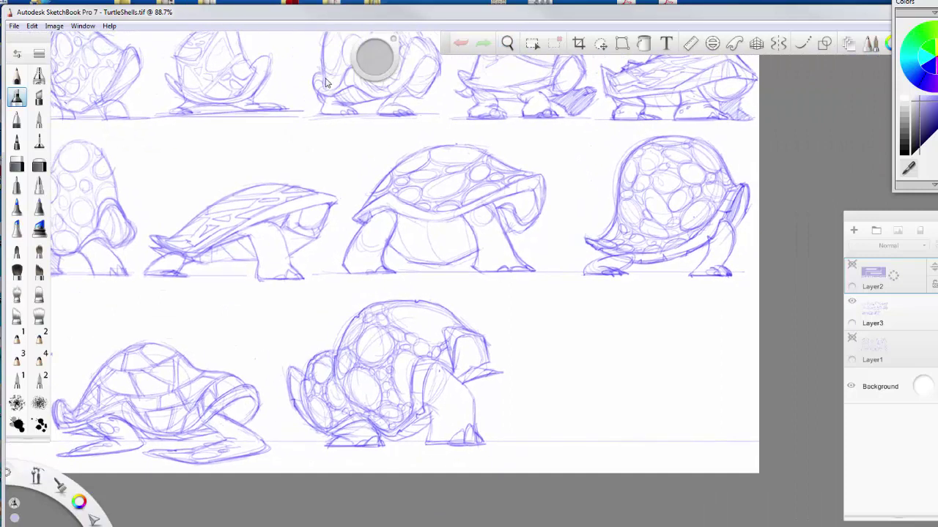
pyautogui.click(18, 76)
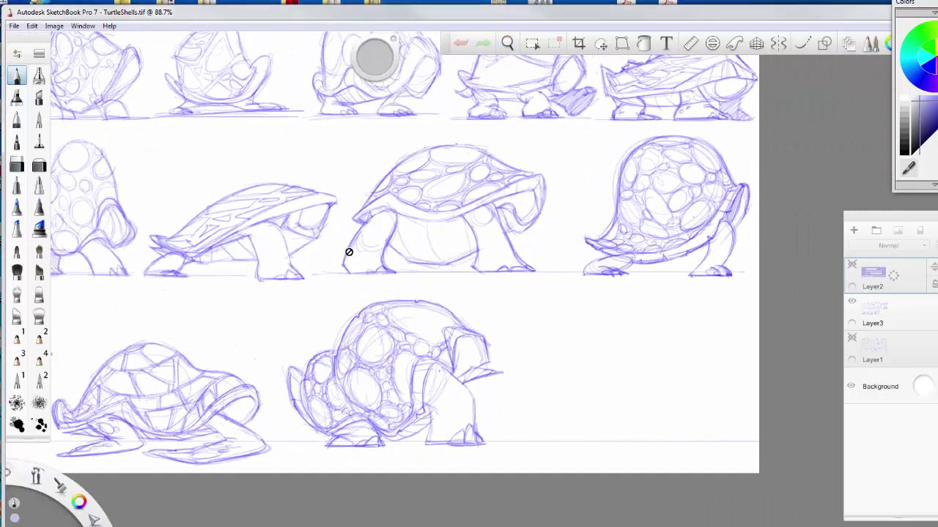
pyautogui.click(921, 313)
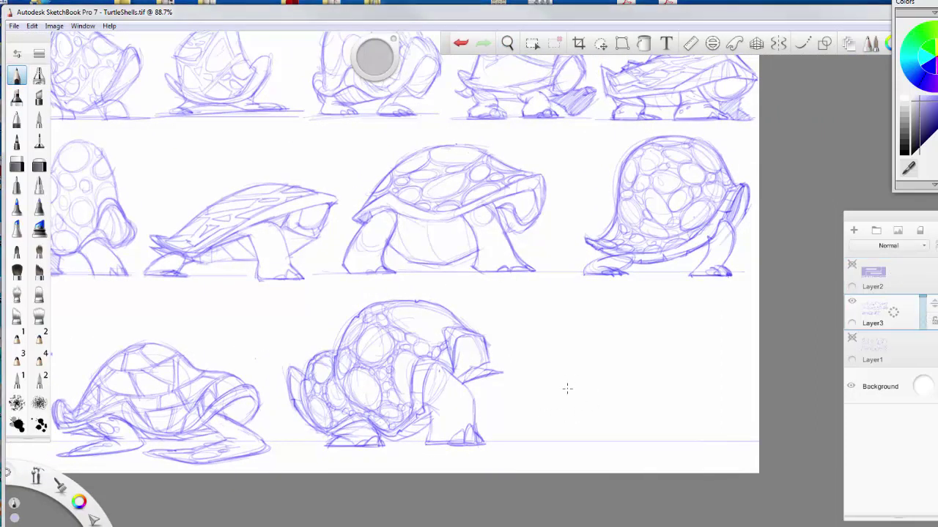
pyautogui.moveTo(555, 403); pyautogui.dragTo(537, 377)
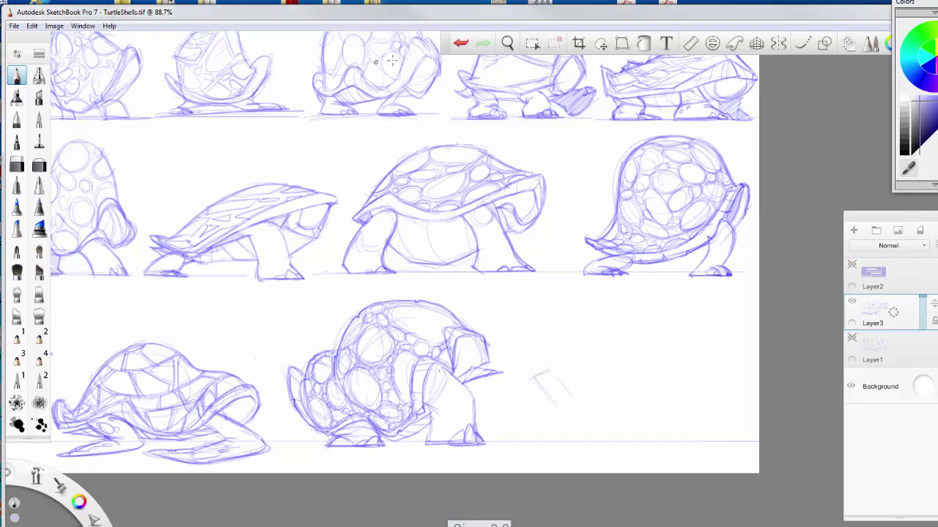
pyautogui.moveTo(563, 398); pyautogui.dragTo(611, 403)
pyautogui.moveTo(547, 366)
pyautogui.mouseDown()
pyautogui.moveTo(574, 399)
pyautogui.moveTo(533, 378)
pyautogui.mouseUp()
pyautogui.moveTo(534, 376)
pyautogui.mouseDown()
pyautogui.moveTo(569, 413)
pyautogui.moveTo(670, 415)
pyautogui.mouseUp()
pyautogui.moveTo(605, 409); pyautogui.dragTo(665, 413)
# Draw three rounded domes on the fourth turtle's base, add curved bands to the rear one, and darken the rim
pyautogui.moveTo(564, 309)
pyautogui.mouseDown()
pyautogui.moveTo(546, 369)
pyautogui.moveTo(620, 371)
pyautogui.moveTo(595, 385)
pyautogui.moveTo(698, 342)
pyautogui.moveTo(634, 332)
pyautogui.moveTo(608, 403)
pyautogui.moveTo(595, 311)
pyautogui.moveTo(556, 326)
pyautogui.moveTo(551, 366)
pyautogui.moveTo(562, 311)
pyautogui.moveTo(599, 303)
pyautogui.moveTo(613, 337)
pyautogui.mouseUp()
pyautogui.moveTo(689, 323)
pyautogui.mouseDown()
pyautogui.moveTo(702, 351)
pyautogui.moveTo(685, 391)
pyautogui.mouseUp()
pyautogui.moveTo(538, 372); pyautogui.dragTo(569, 419)
pyautogui.moveTo(645, 400); pyautogui.dragTo(609, 405)
pyautogui.moveTo(667, 385)
pyautogui.mouseDown()
pyautogui.moveTo(723, 350)
pyautogui.moveTo(712, 376)
pyautogui.moveTo(648, 409)
pyautogui.moveTo(571, 416)
pyautogui.moveTo(539, 365)
pyautogui.mouseUp()
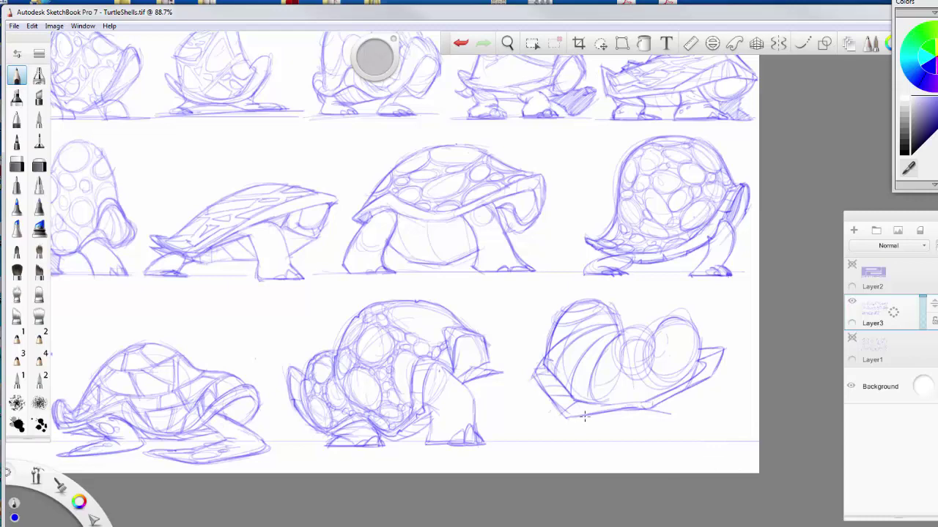
# Sketch the fourth turtle's rear leg, split the rear dome's upper bands into plates, and reinforce the dome outlines
pyautogui.press('space')
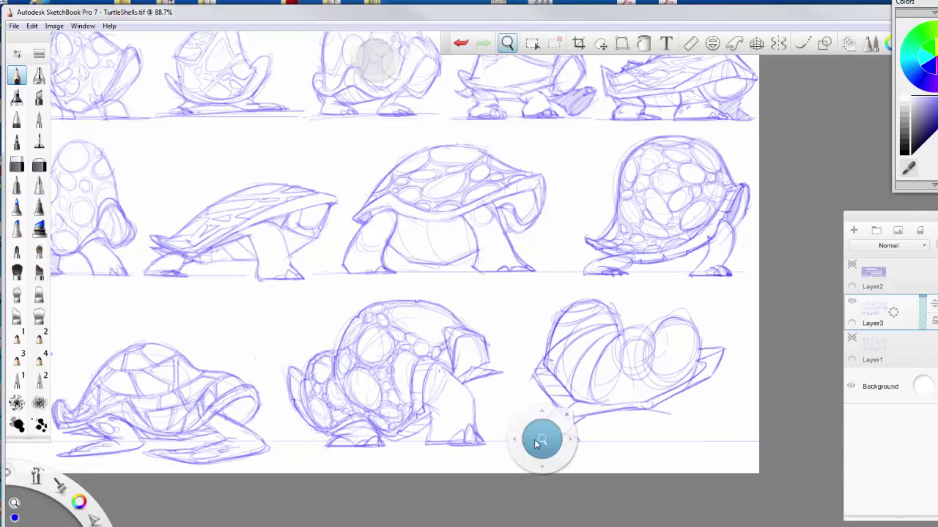
pyautogui.moveTo(535, 444)
pyautogui.mouseDown()
pyautogui.moveTo(600, 436)
pyautogui.moveTo(583, 432)
pyautogui.mouseUp()
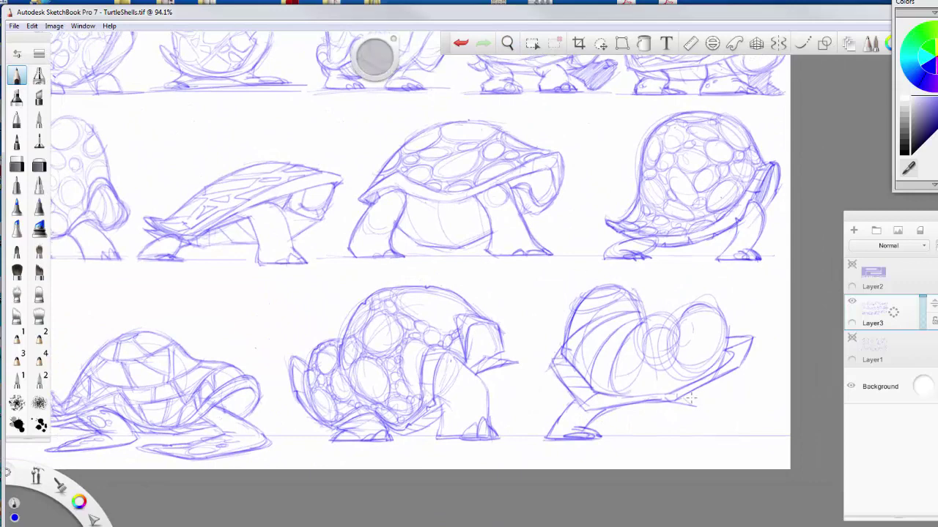
pyautogui.moveTo(630, 288)
pyautogui.mouseDown()
pyautogui.moveTo(643, 324)
pyautogui.moveTo(576, 315)
pyautogui.mouseUp()
pyautogui.moveTo(567, 349); pyautogui.dragTo(632, 294)
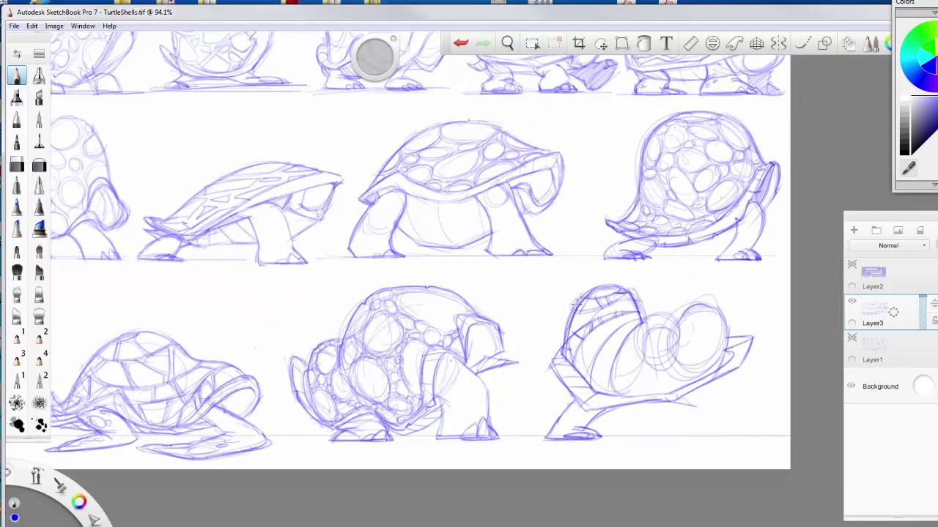
pyautogui.moveTo(578, 311); pyautogui.dragTo(620, 299)
pyautogui.moveTo(615, 385)
pyautogui.mouseDown()
pyautogui.moveTo(676, 320)
pyautogui.moveTo(724, 327)
pyautogui.moveTo(725, 348)
pyautogui.mouseUp()
# Draw the bent front leg with toes and touch up the rear foot
pyautogui.moveTo(668, 400); pyautogui.dragTo(697, 426)
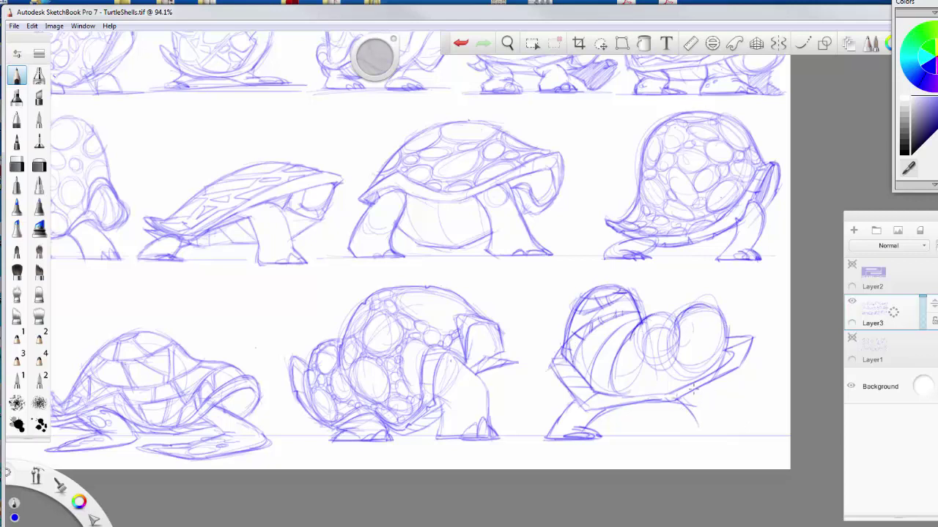
pyautogui.moveTo(703, 387); pyautogui.dragTo(719, 413)
pyautogui.moveTo(679, 400)
pyautogui.mouseDown()
pyautogui.moveTo(701, 438)
pyautogui.moveTo(732, 432)
pyautogui.moveTo(711, 396)
pyautogui.moveTo(734, 436)
pyautogui.mouseUp()
pyautogui.moveTo(601, 431); pyautogui.dragTo(563, 438)
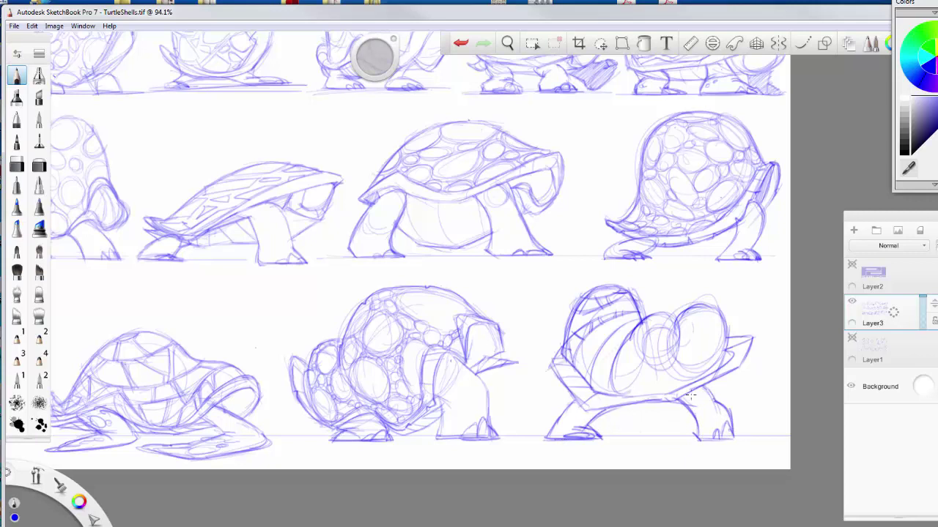
# Sketch a belly plate with pointed ends under the shell and hatch its front and rear tips
pyautogui.moveTo(689, 396)
pyautogui.mouseDown()
pyautogui.moveTo(764, 381)
pyautogui.moveTo(655, 413)
pyautogui.mouseUp()
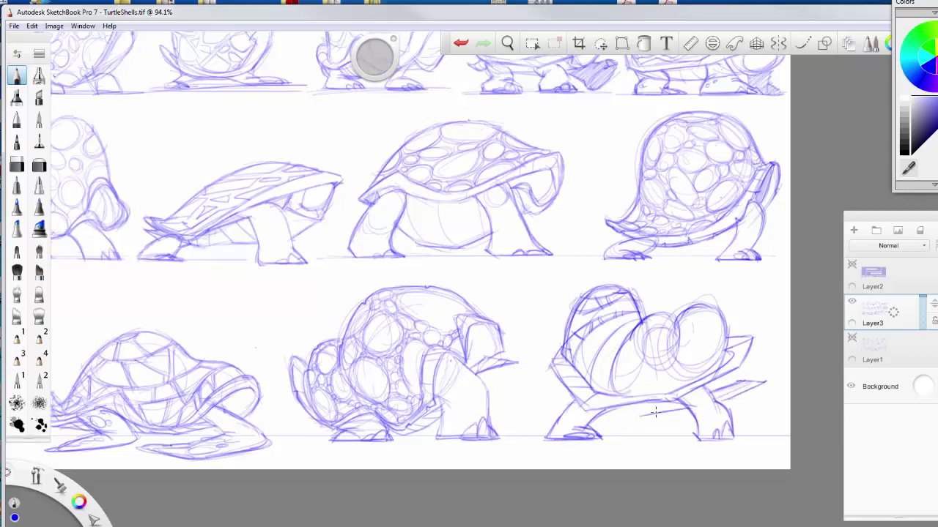
pyautogui.moveTo(573, 404)
pyautogui.mouseDown()
pyautogui.moveTo(545, 378)
pyautogui.moveTo(568, 386)
pyautogui.mouseUp()
pyautogui.moveTo(558, 391); pyautogui.dragTo(628, 412)
pyautogui.moveTo(710, 397); pyautogui.dragTo(755, 382)
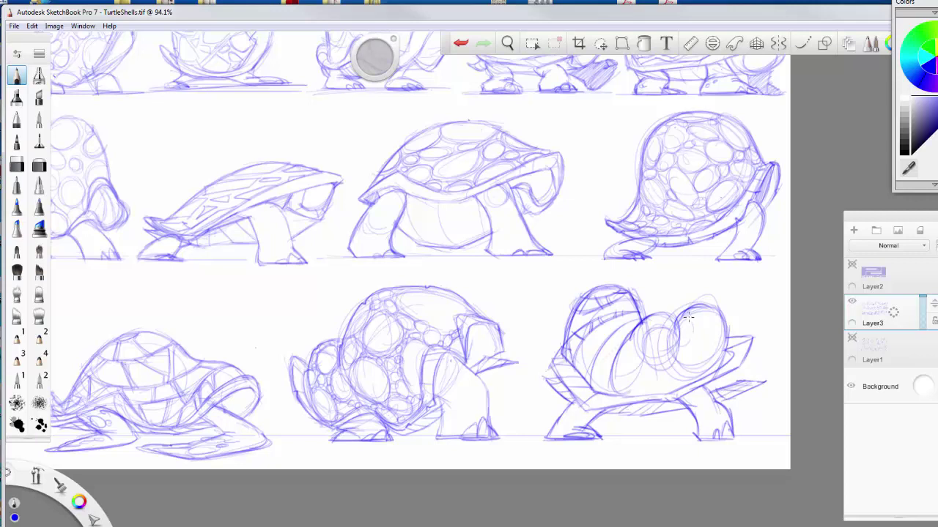
# Darken the three dome outlines and fill them with curved bands, rounded plates and fine contour lines
pyautogui.moveTo(688, 317)
pyautogui.mouseDown()
pyautogui.moveTo(638, 334)
pyautogui.moveTo(609, 378)
pyautogui.mouseUp()
pyautogui.moveTo(596, 359); pyautogui.dragTo(620, 346)
pyautogui.moveTo(621, 329)
pyautogui.mouseDown()
pyautogui.moveTo(630, 337)
pyautogui.moveTo(623, 390)
pyautogui.mouseUp()
pyautogui.moveTo(675, 327)
pyautogui.mouseDown()
pyautogui.moveTo(640, 378)
pyautogui.moveTo(621, 387)
pyautogui.moveTo(633, 395)
pyautogui.moveTo(668, 371)
pyautogui.moveTo(675, 330)
pyautogui.moveTo(659, 345)
pyautogui.moveTo(645, 320)
pyautogui.moveTo(695, 315)
pyautogui.moveTo(749, 362)
pyautogui.mouseUp()
pyautogui.moveTo(681, 310); pyautogui.dragTo(715, 326)
pyautogui.moveTo(698, 350)
pyautogui.mouseDown()
pyautogui.moveTo(669, 368)
pyautogui.moveTo(679, 363)
pyautogui.moveTo(677, 385)
pyautogui.moveTo(705, 328)
pyautogui.mouseUp()
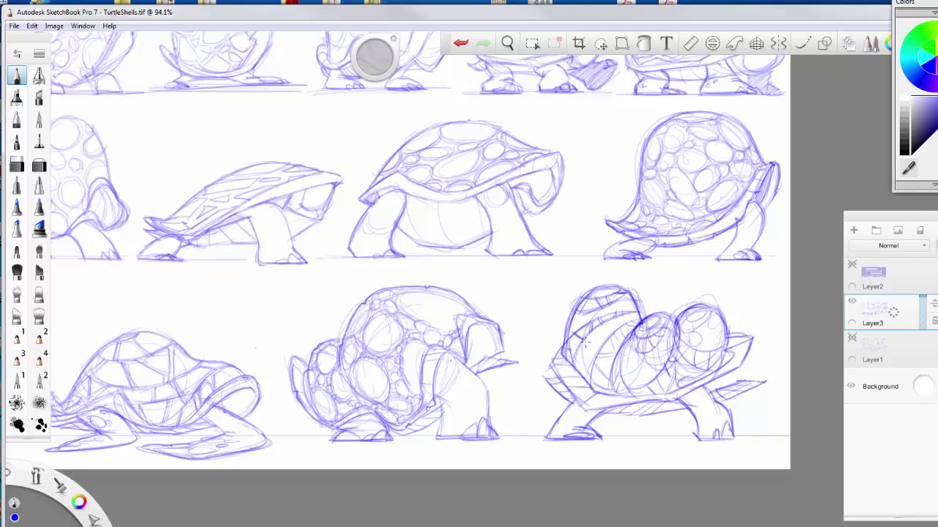
pyautogui.moveTo(585, 343)
pyautogui.mouseDown()
pyautogui.moveTo(618, 301)
pyautogui.moveTo(635, 380)
pyautogui.moveTo(660, 347)
pyautogui.mouseUp()
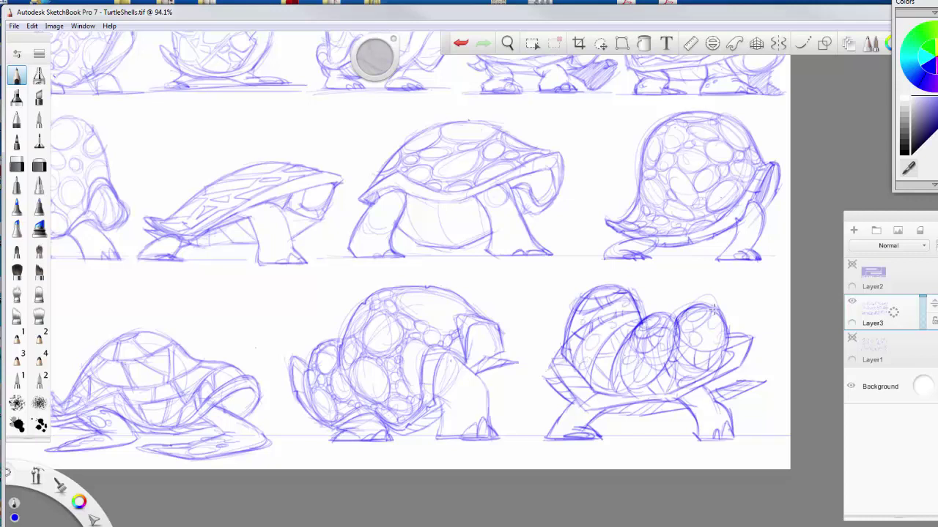
pyautogui.moveTo(714, 309)
pyautogui.mouseDown()
pyautogui.moveTo(740, 358)
pyautogui.moveTo(690, 394)
pyautogui.moveTo(599, 411)
pyautogui.mouseUp()
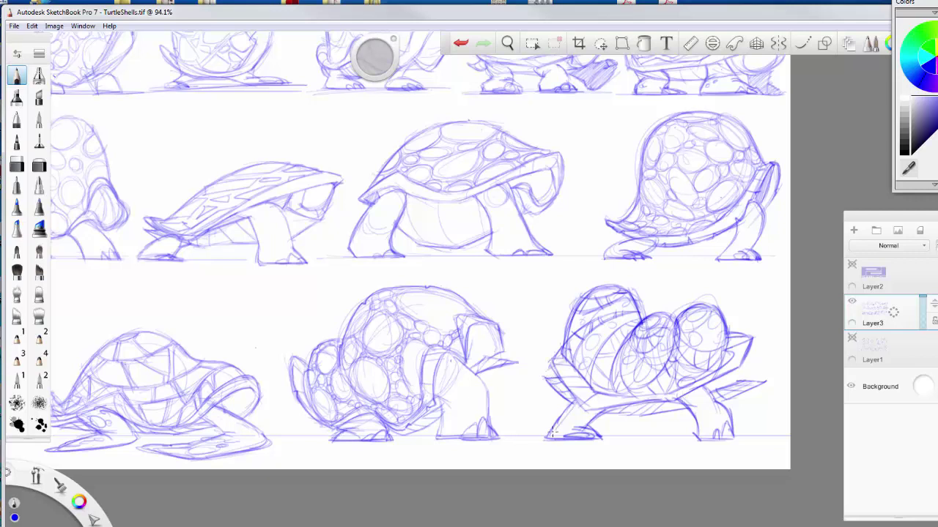